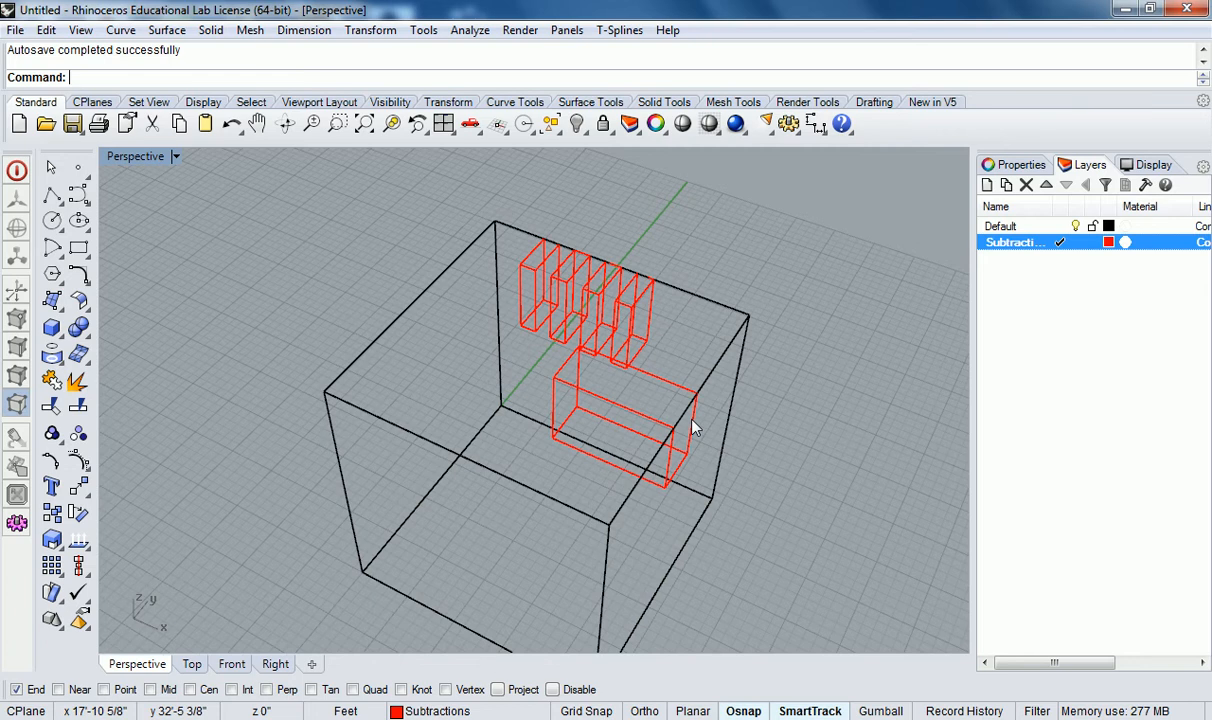
# Examine the large box and the red boxes placed along its upper edges from several angles.
pyautogui.moveTo(600, 260); pyautogui.dragTo(703, 406, button='right')
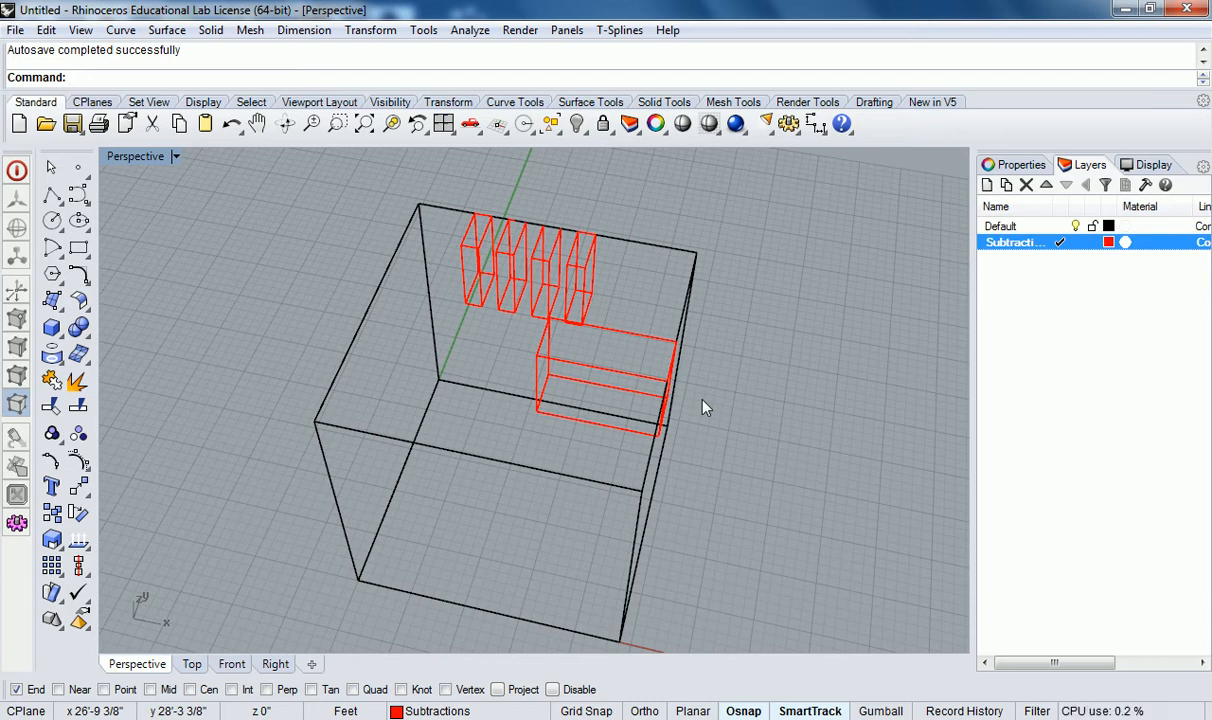
pyautogui.moveTo(617, 368); pyautogui.dragTo(619, 433, button='right')
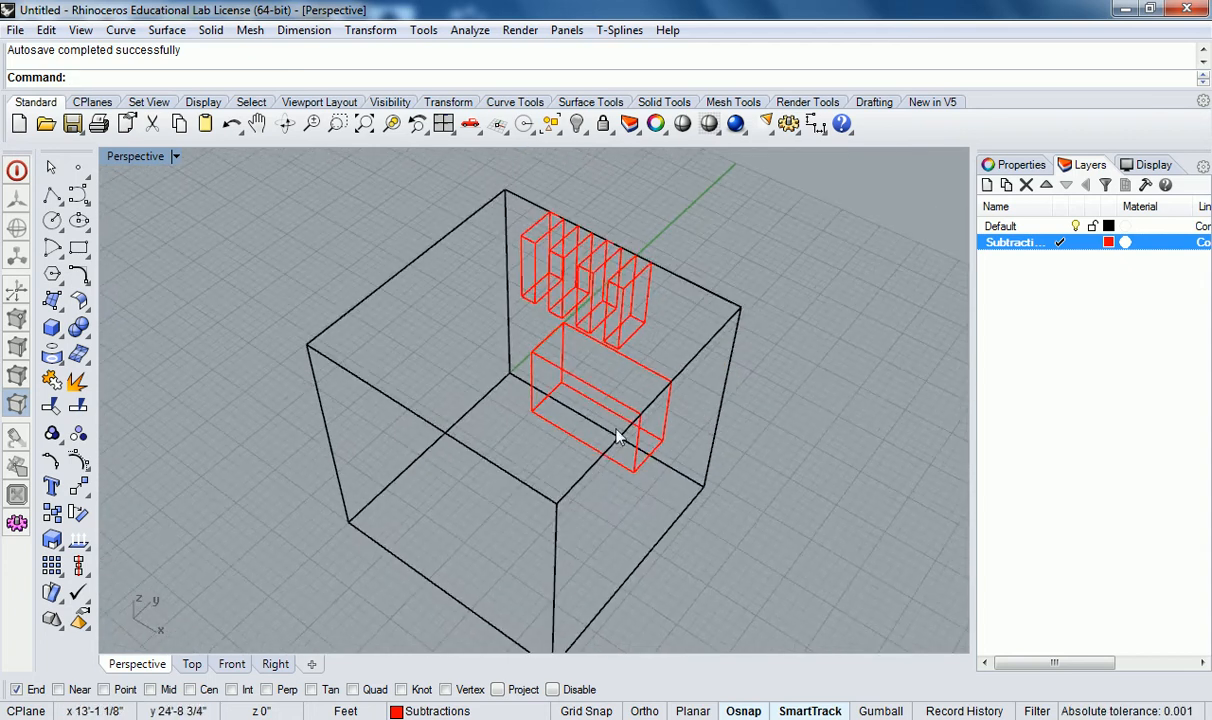
pyautogui.click(734, 361)
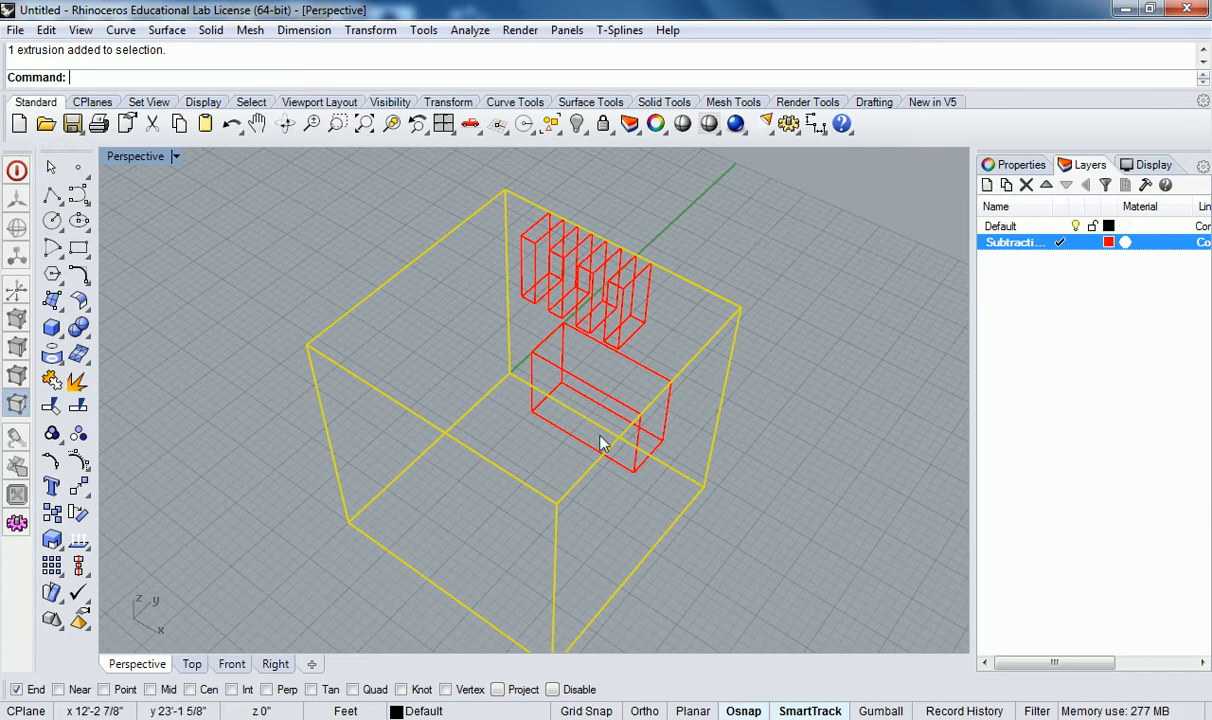
pyautogui.keyDown('shift'); pyautogui.moveTo(598, 442); pyautogui.dragTo(596, 390, button='right'); pyautogui.keyUp('shift')
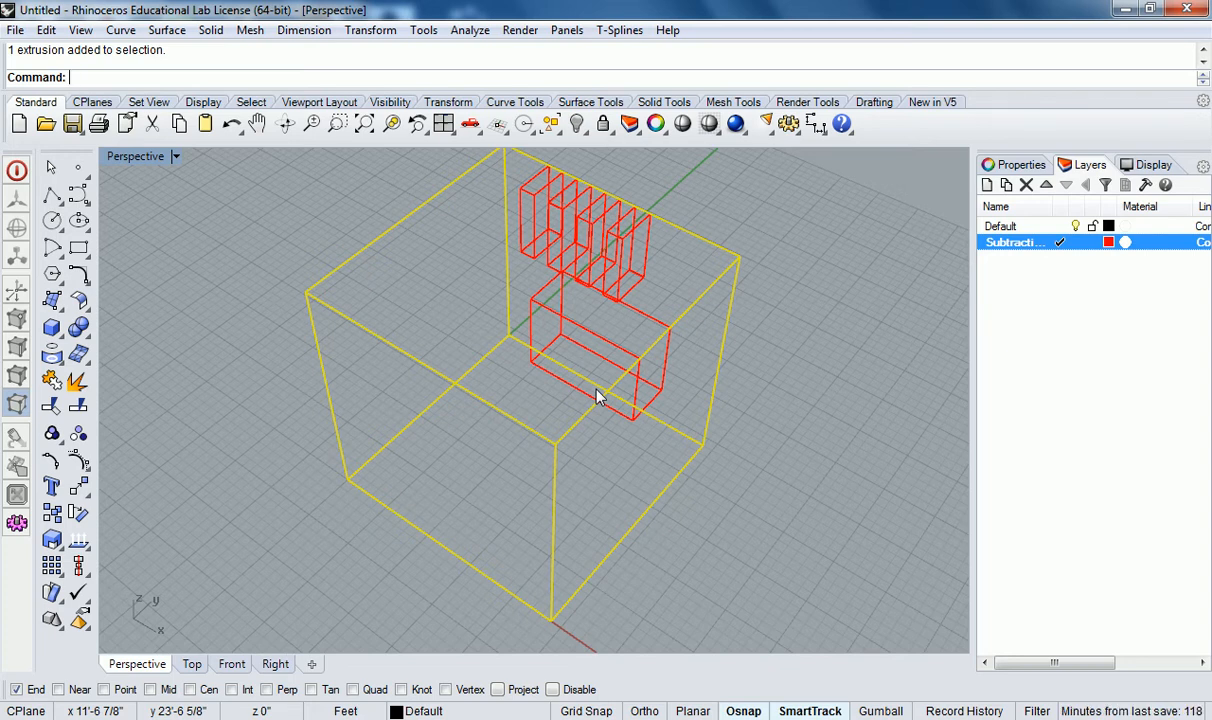
pyautogui.moveTo(762, 318); pyautogui.dragTo(598, 360, button='right')
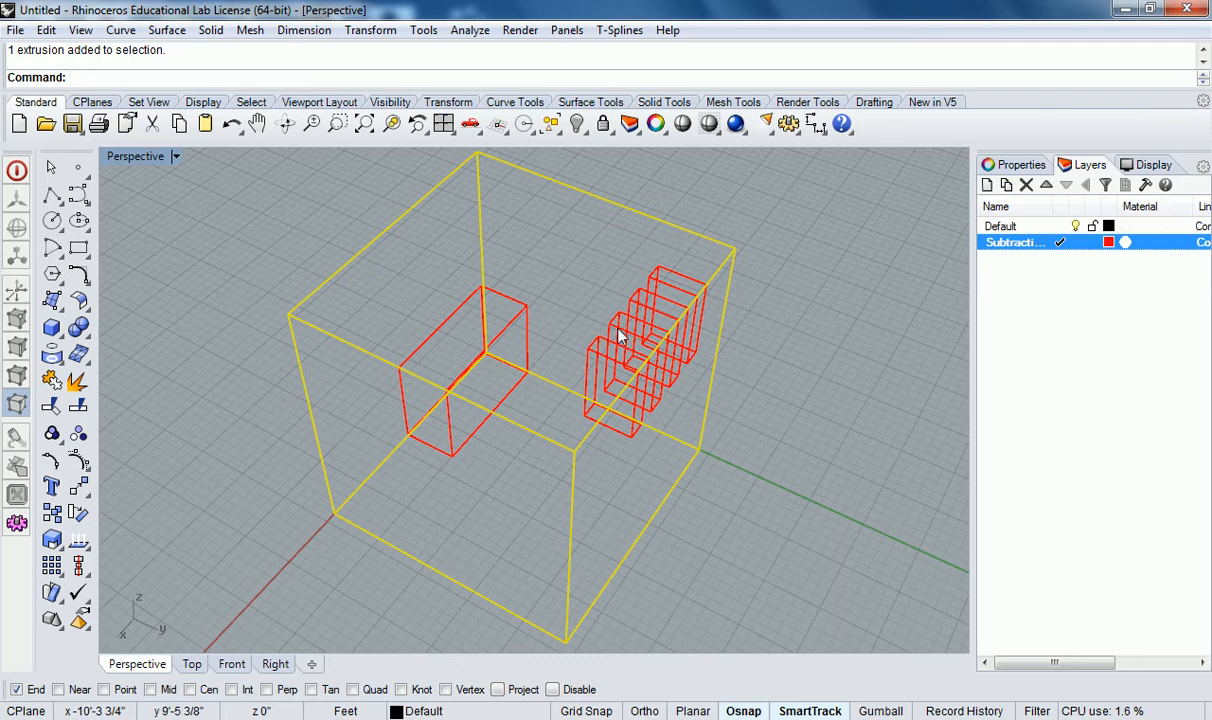
pyautogui.click(839, 292)
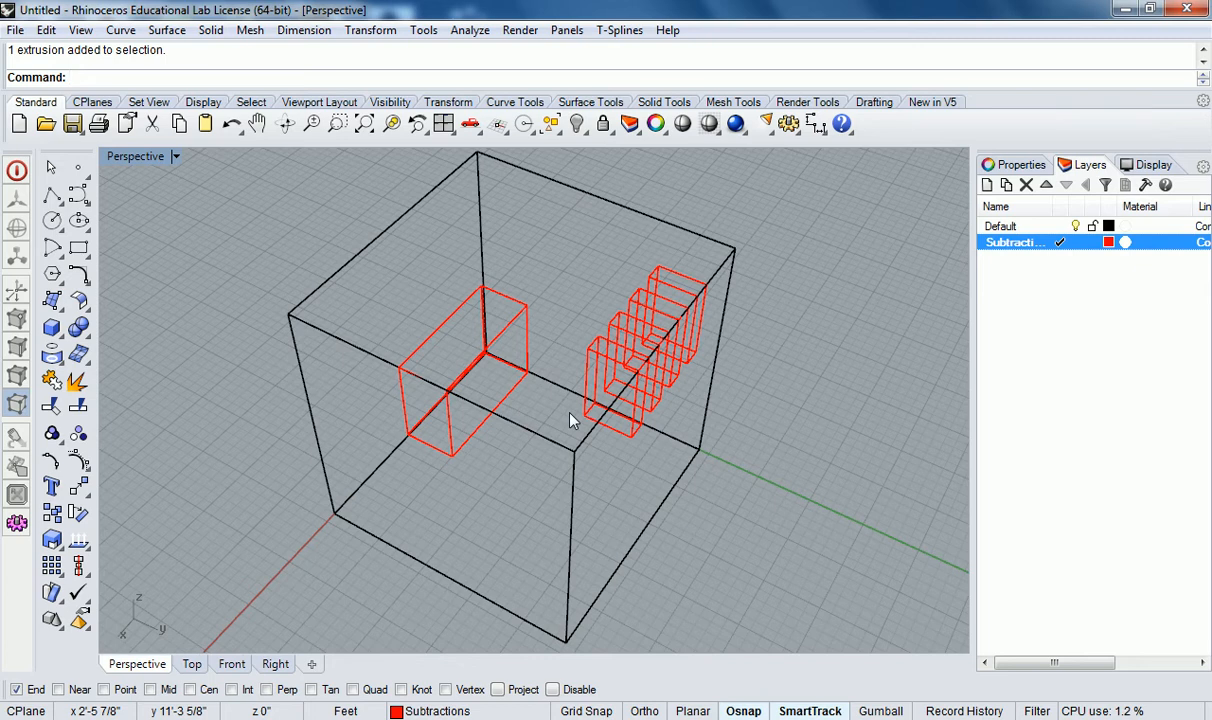
pyautogui.scroll(6, 571, 420)
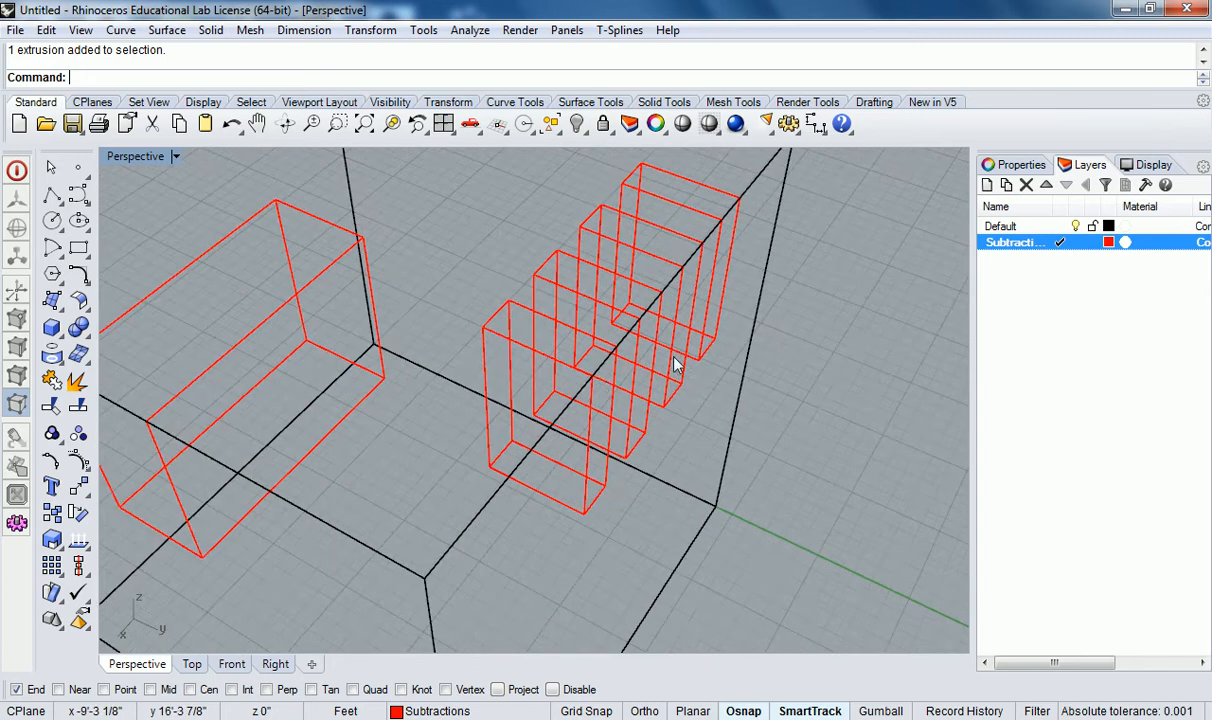
pyautogui.moveTo(745, 352); pyautogui.dragTo(512, 400, button='right')
pyautogui.scroll(-6, 508, 391)
pyautogui.keyDown('shift'); pyautogui.moveTo(394, 352); pyautogui.dragTo(657, 420, button='right'); pyautogui.keyUp('shift')
pyautogui.scroll(-3, 658, 419)
pyautogui.keyDown('shift'); pyautogui.moveTo(595, 451); pyautogui.dragTo(603, 447, button='right'); pyautogui.keyUp('shift')
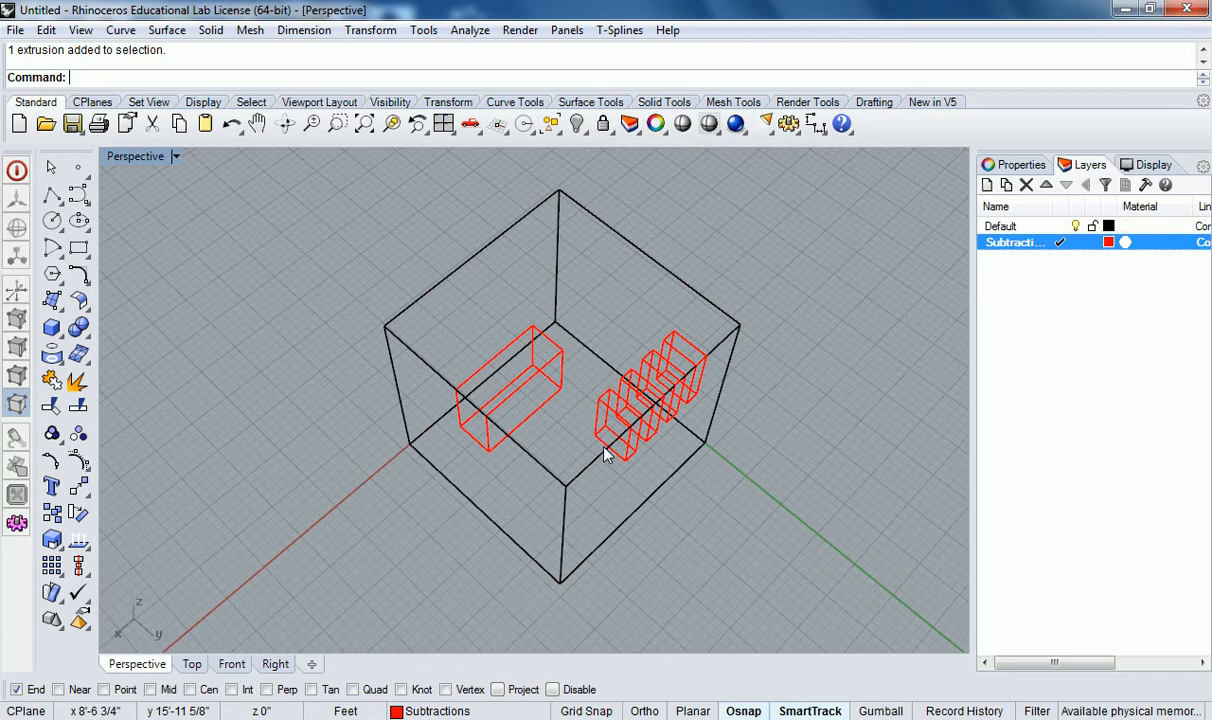
pyautogui.moveTo(598, 455); pyautogui.dragTo(643, 414, button='right')
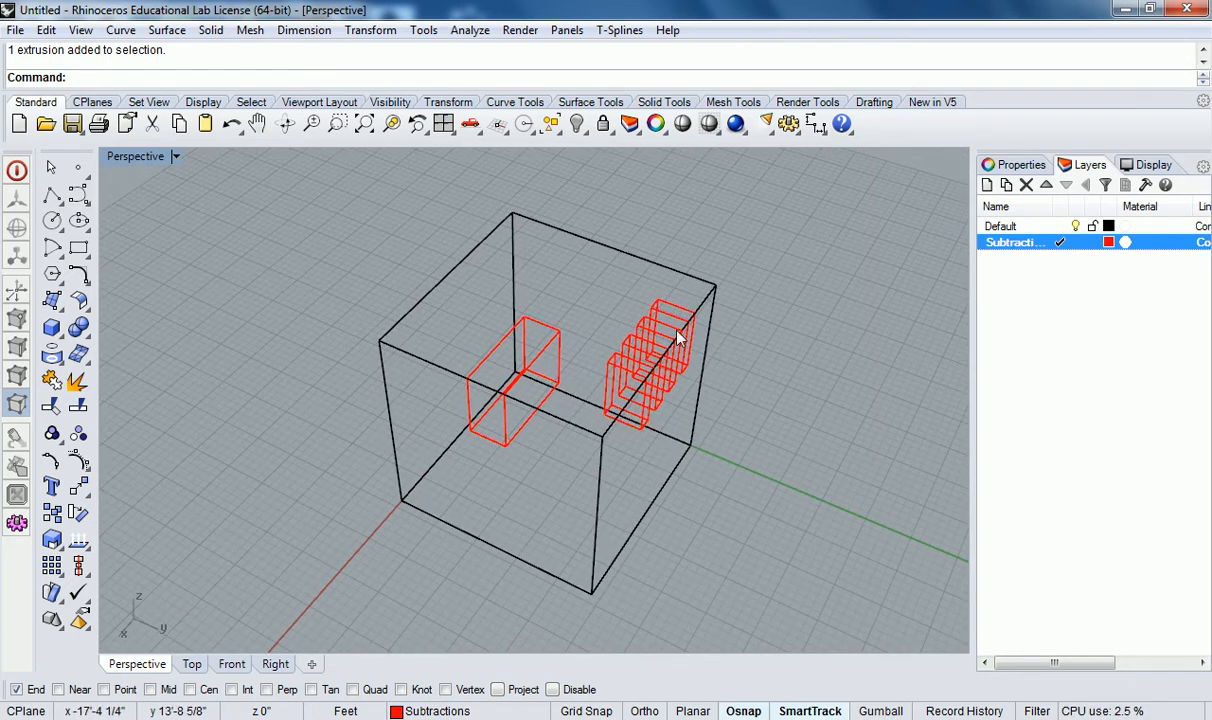
pyautogui.scroll(4, 680, 325)
pyautogui.click(736, 271)
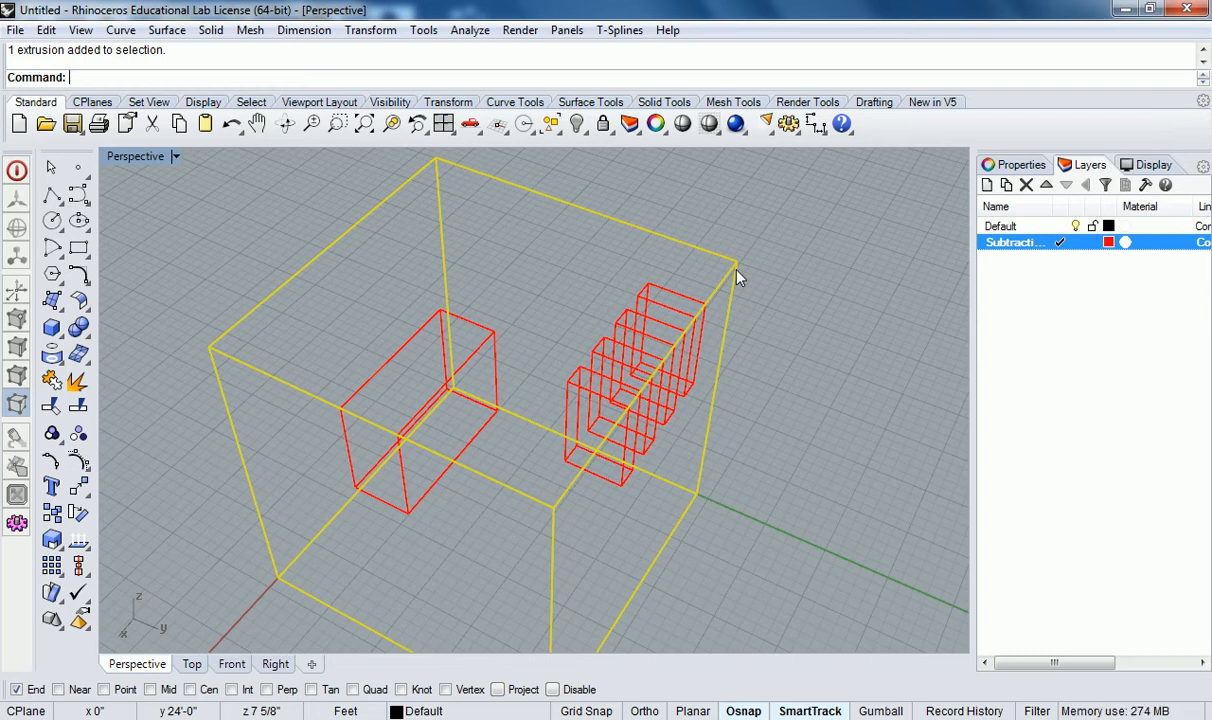
pyautogui.click(836, 300)
pyautogui.moveTo(840, 302); pyautogui.dragTo(720, 303, button='right')
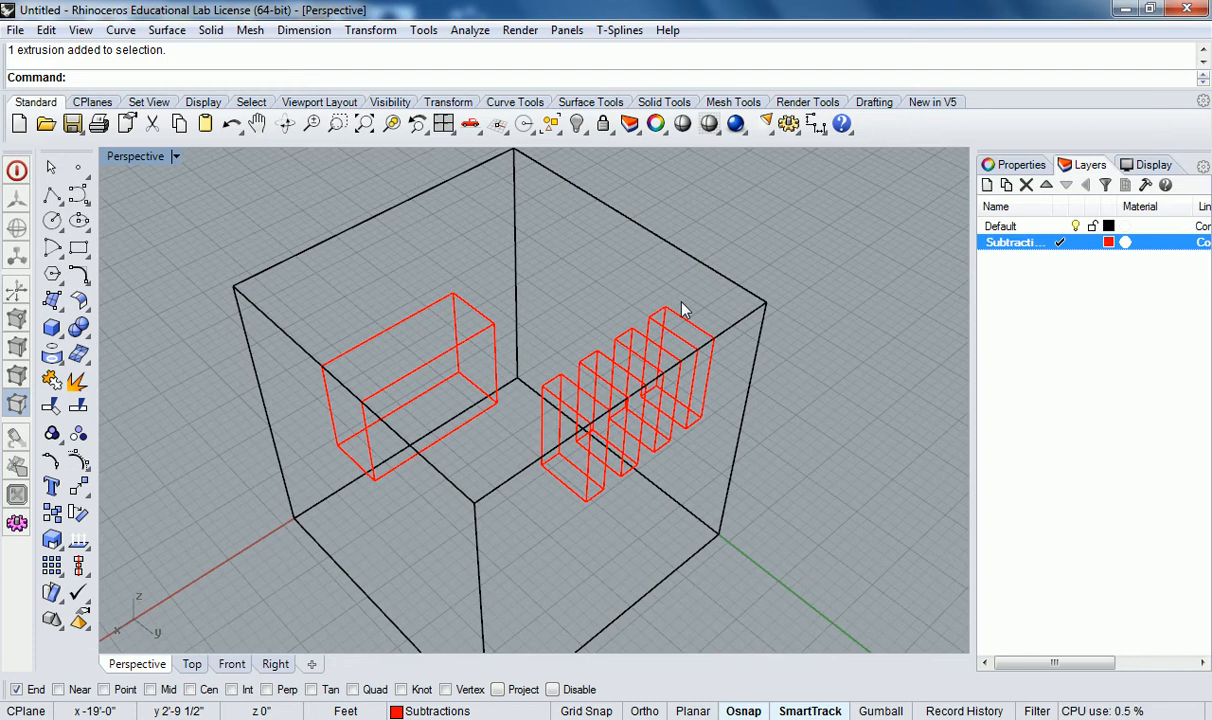
pyautogui.moveTo(681, 306); pyautogui.dragTo(722, 318, button='right')
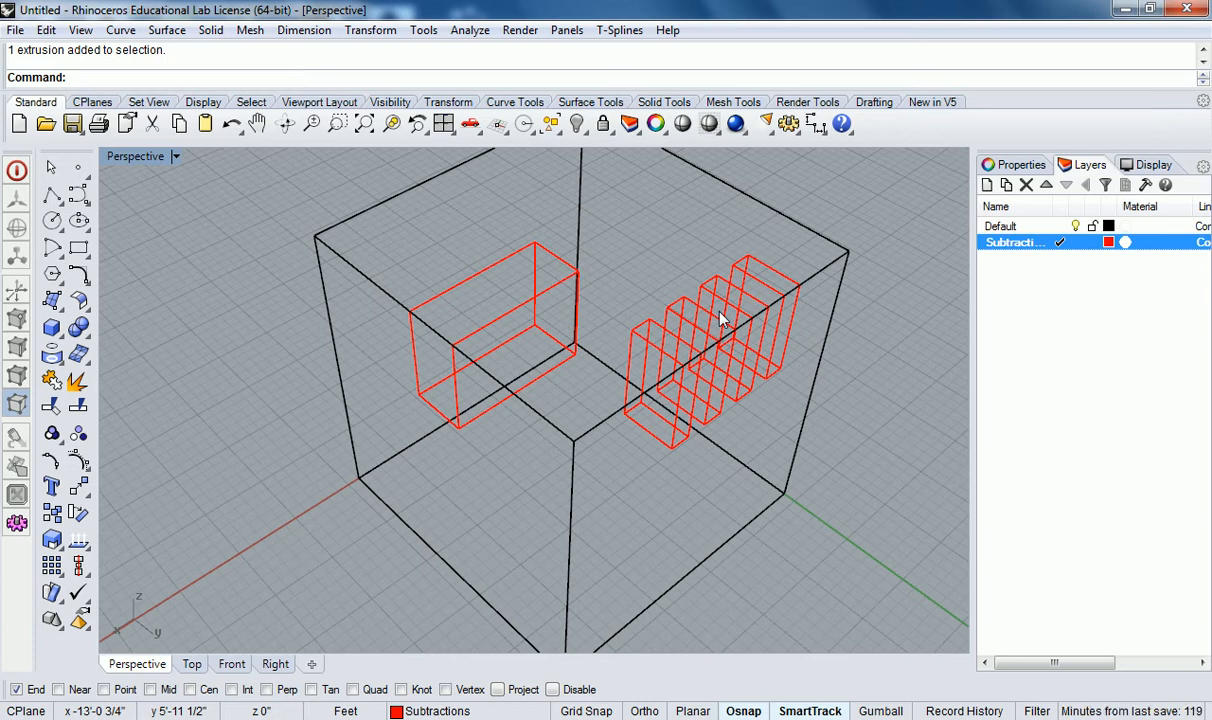
pyautogui.write('array')
pyautogui.press('Return')
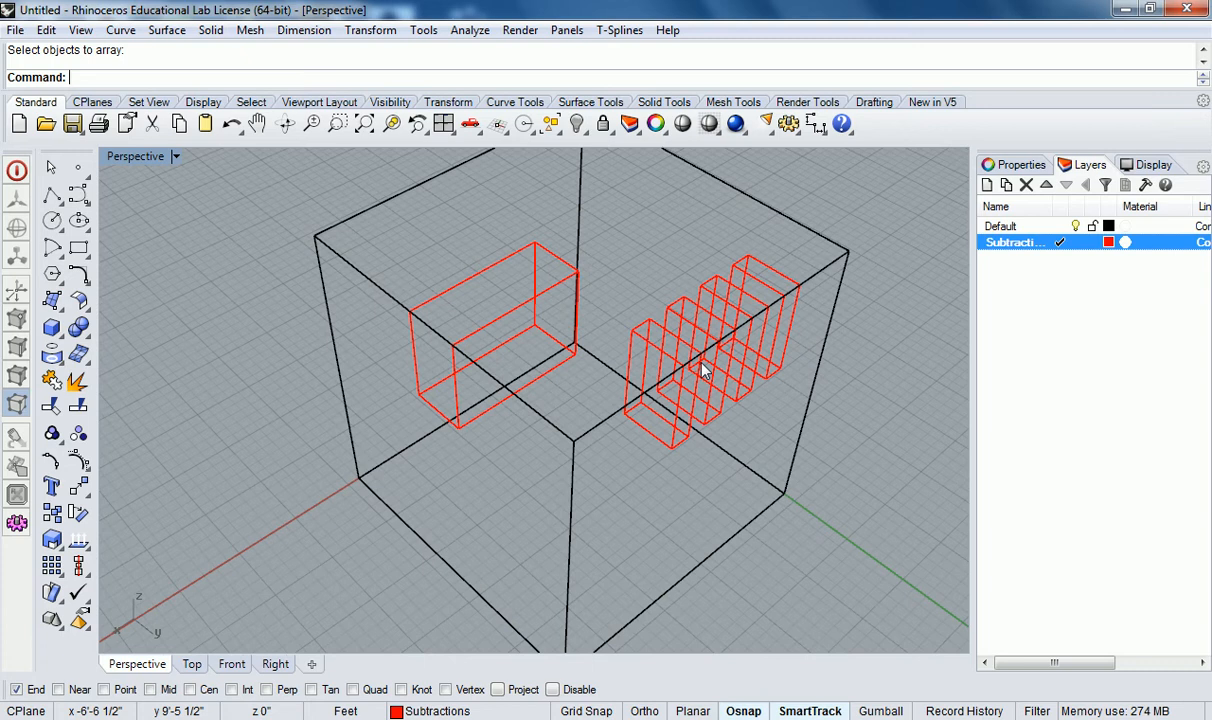
pyautogui.scroll(-3, 717, 364)
pyautogui.scroll(2, 717, 390)
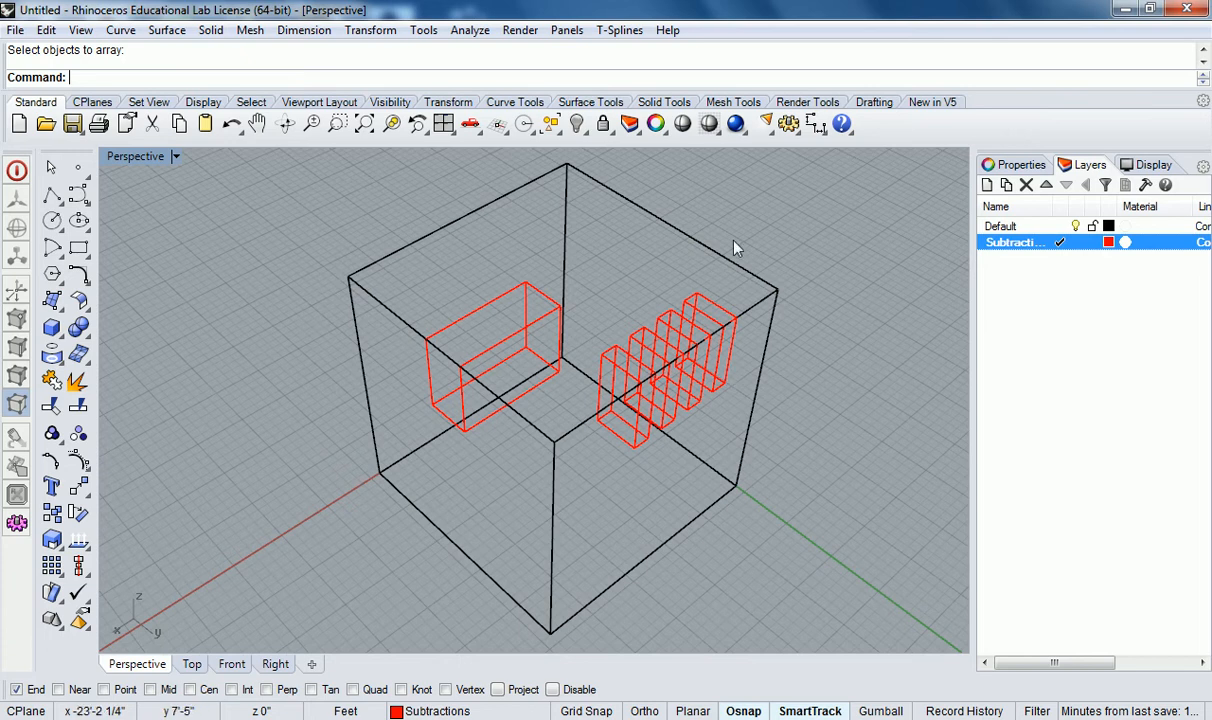
# Switch the Perspective viewport to shaded display.
pyautogui.click(717, 133)
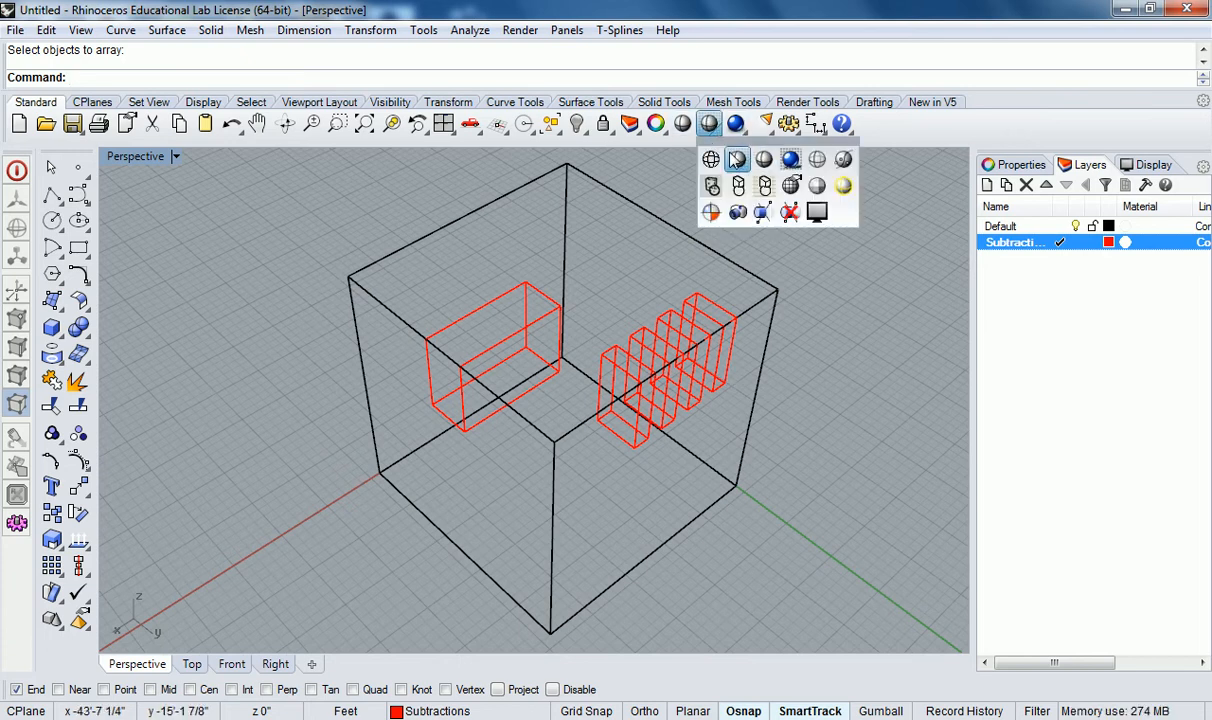
pyautogui.click(736, 160)
pyautogui.moveTo(632, 288); pyautogui.dragTo(676, 289, button='right')
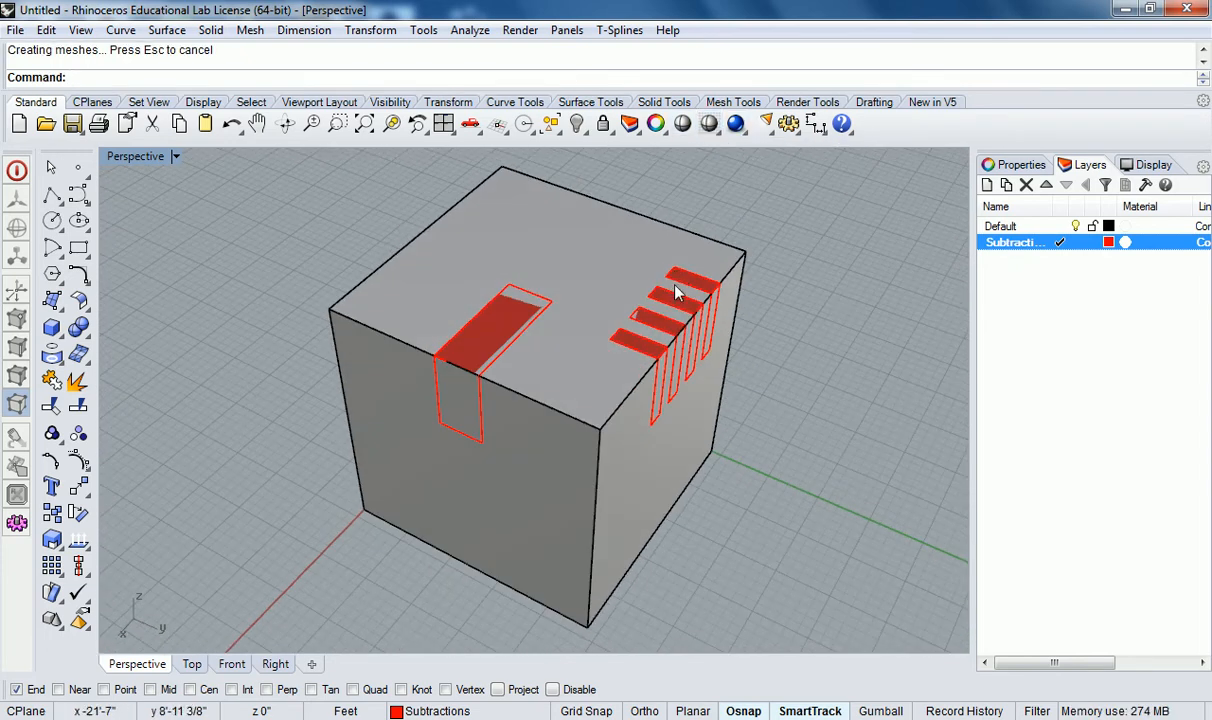
pyautogui.moveTo(555, 316); pyautogui.dragTo(577, 318, button='right')
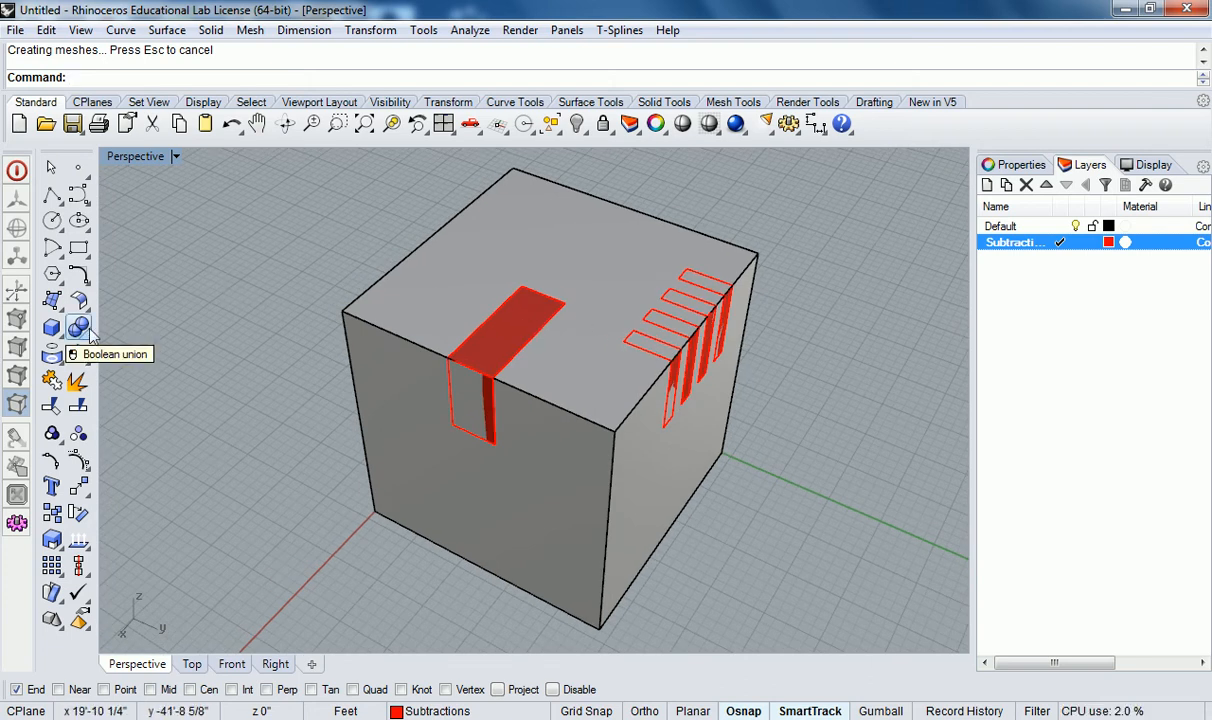
# Subtract the single long red box from the large box with Boolean Difference, deleting the input object.
pyautogui.click(88, 340)
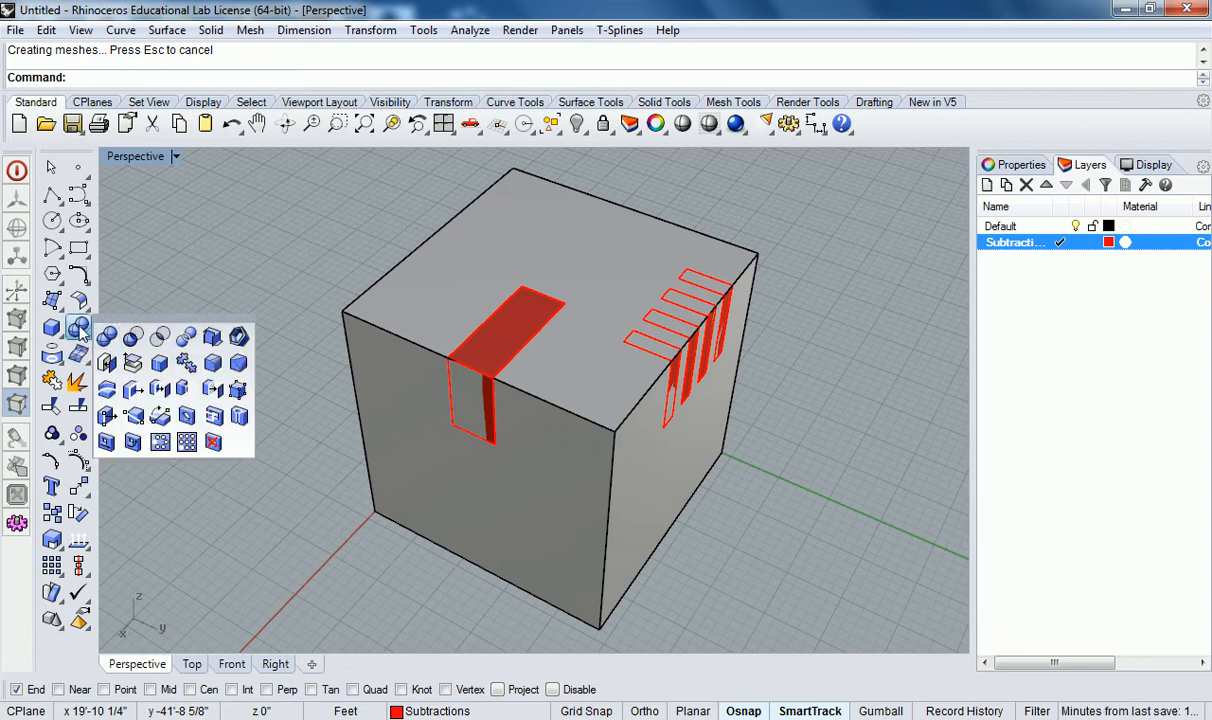
pyautogui.click(118, 291)
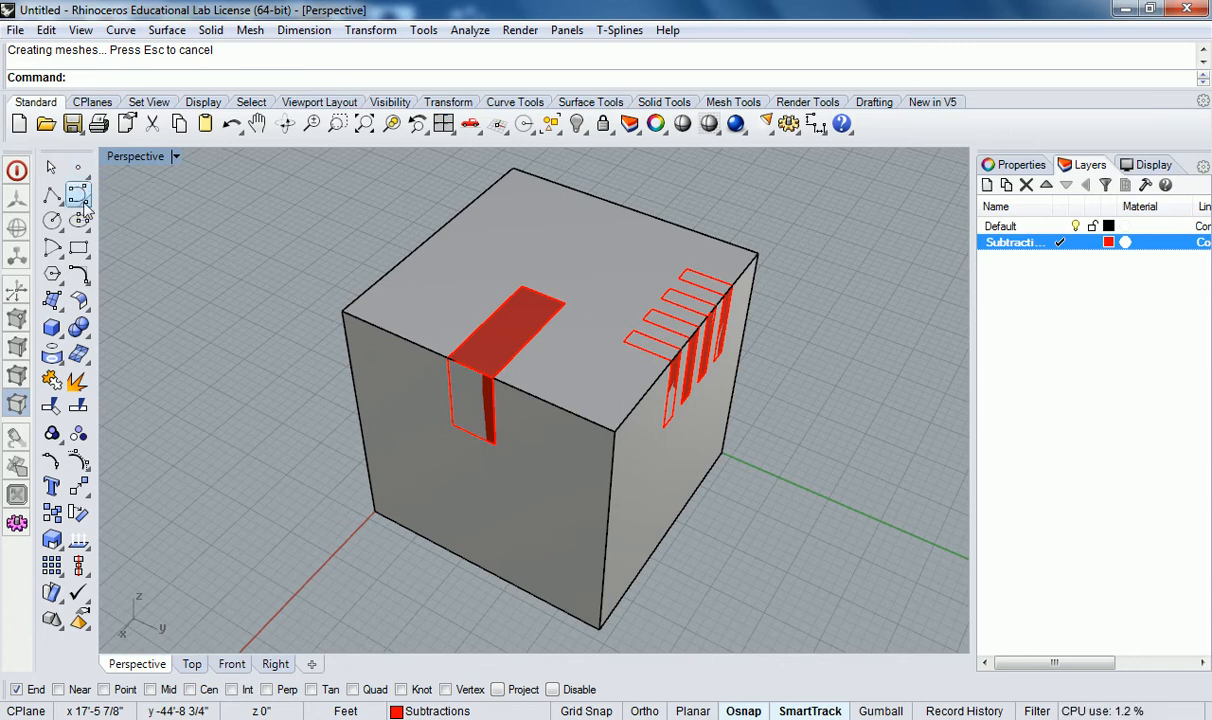
pyautogui.click(89, 339)
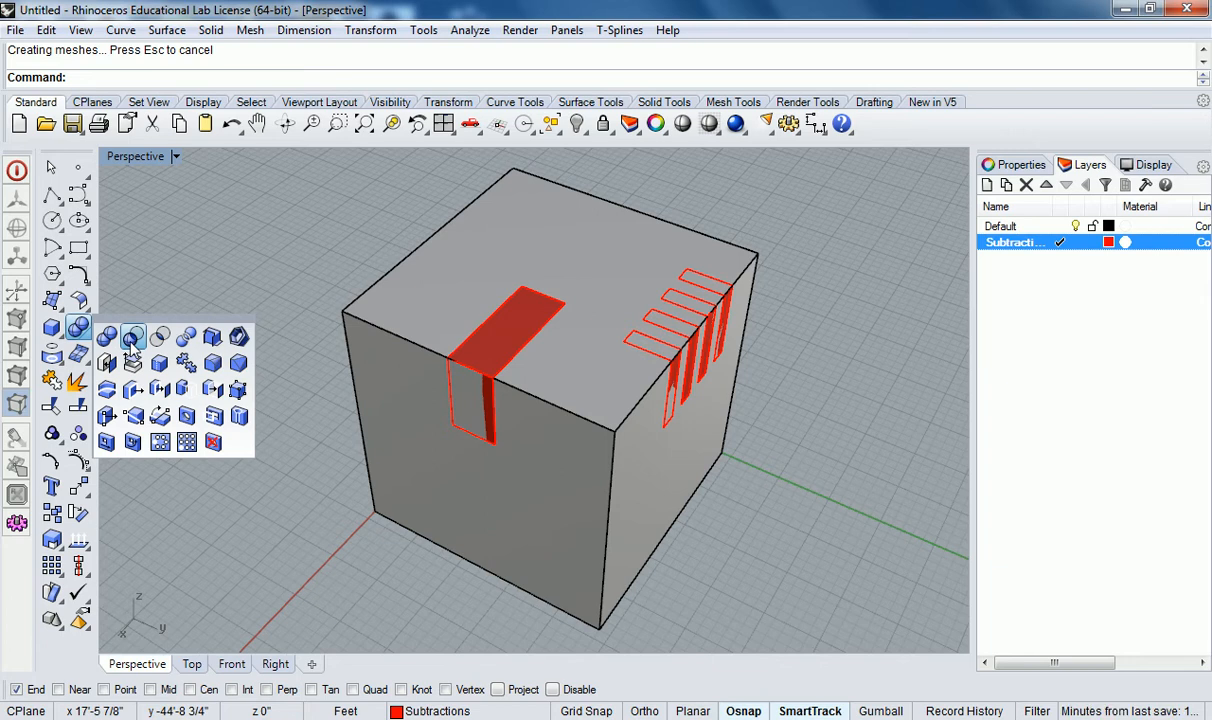
pyautogui.click(135, 338)
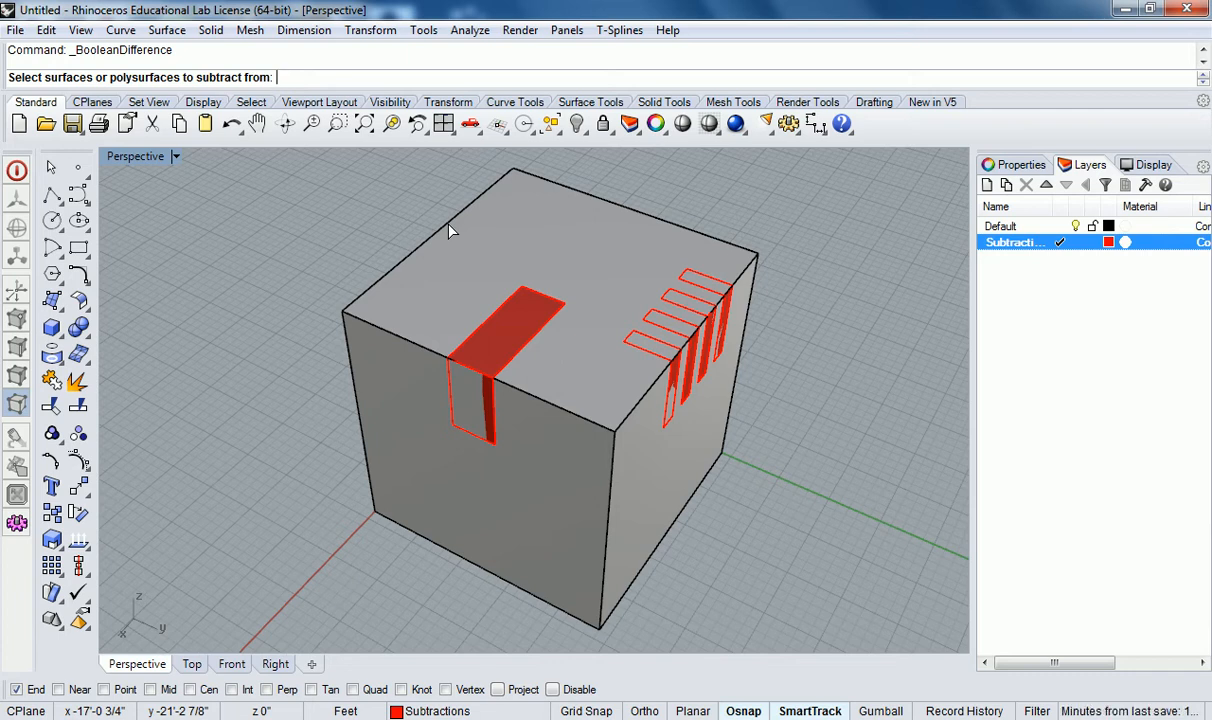
pyautogui.click(409, 262)
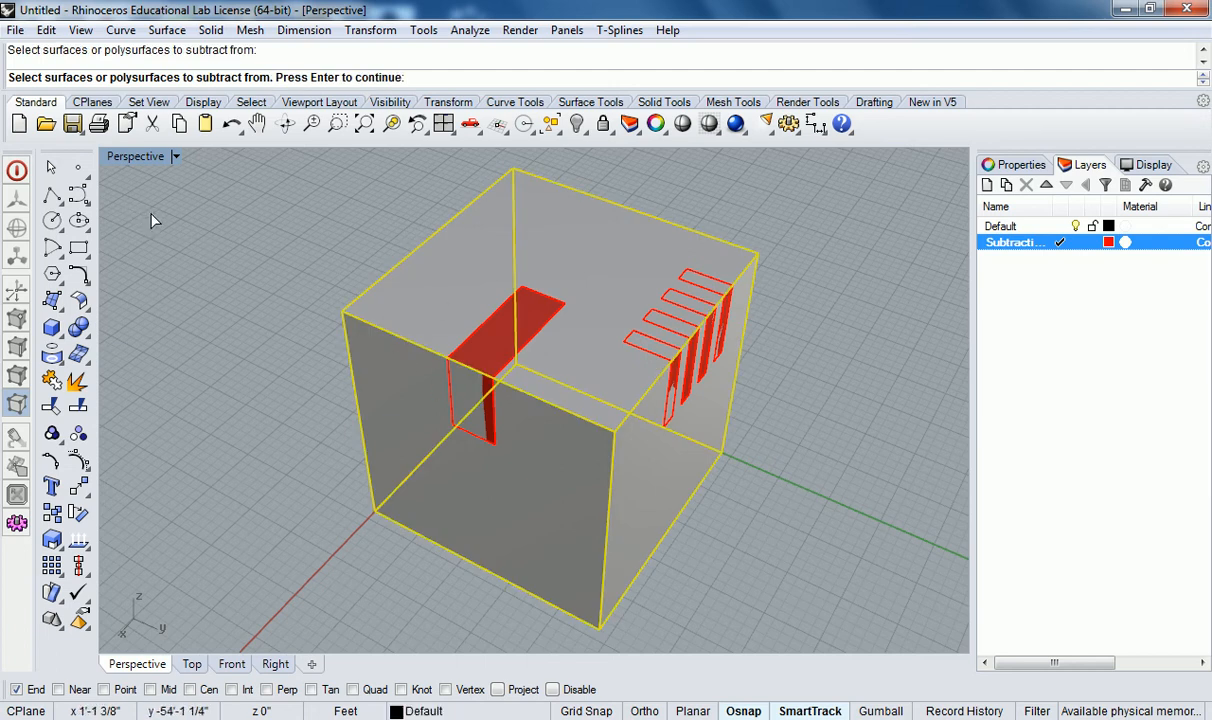
pyautogui.press('Return')
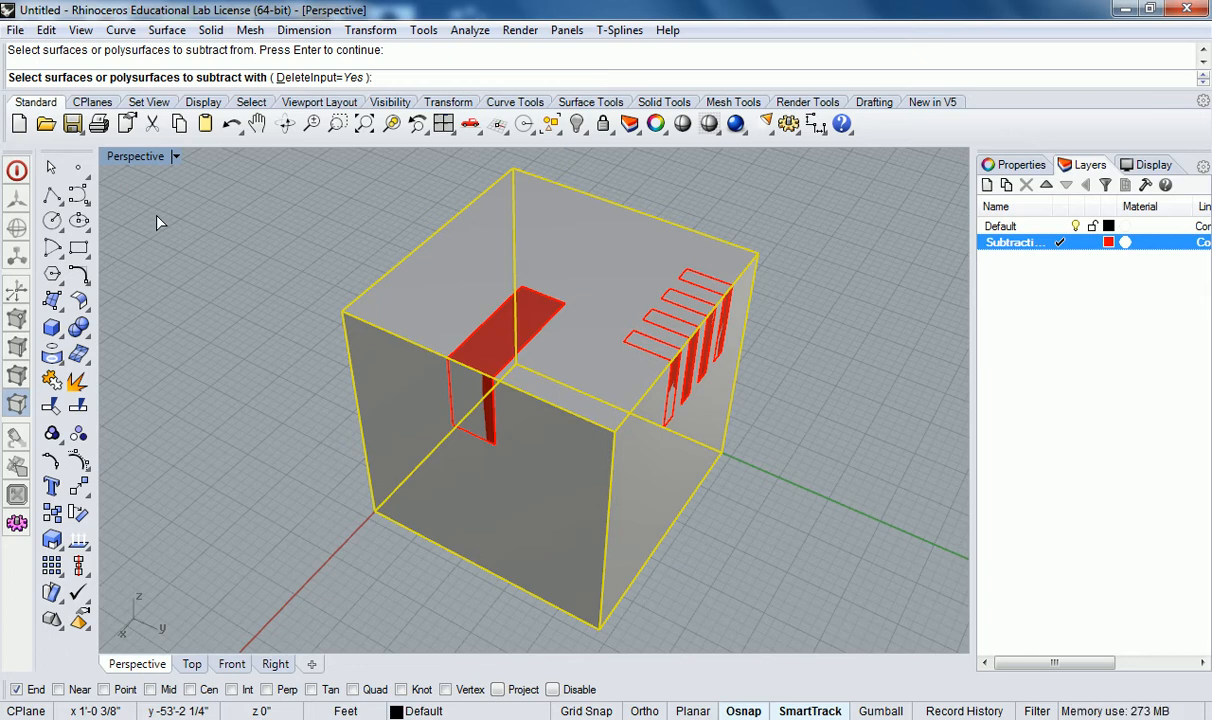
pyautogui.click(510, 330)
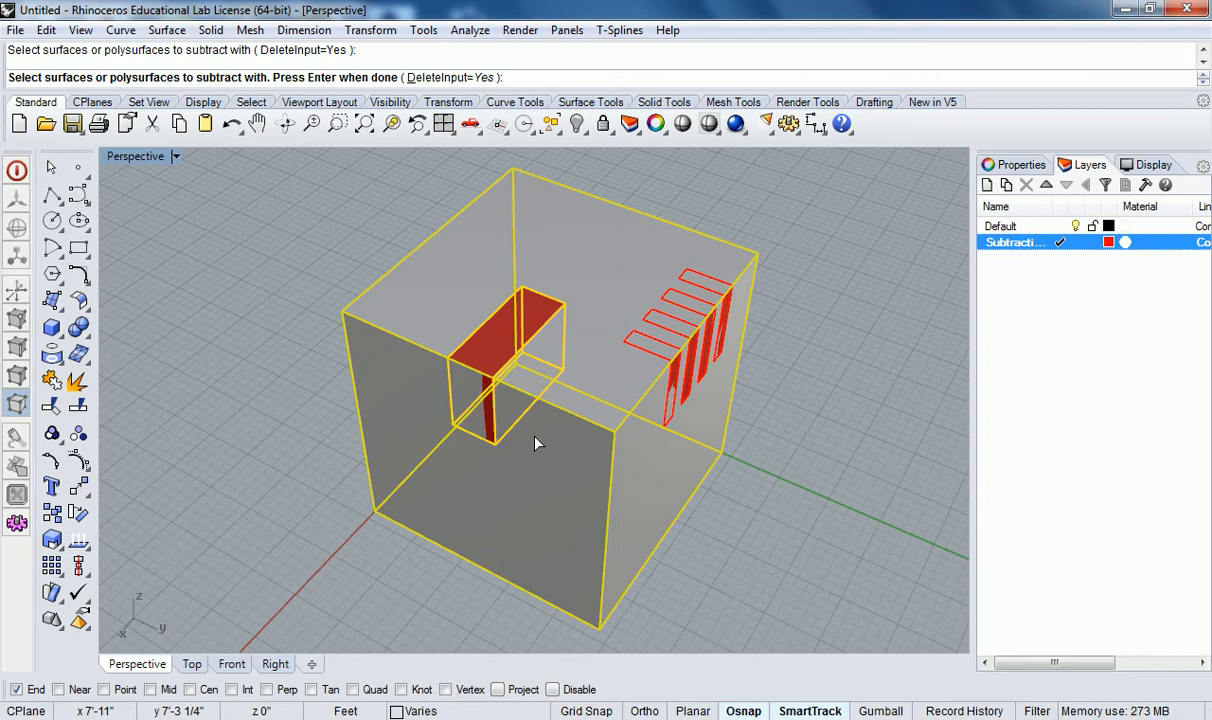
pyautogui.press('Return')
pyautogui.moveTo(541, 427); pyautogui.dragTo(632, 457, button='right')
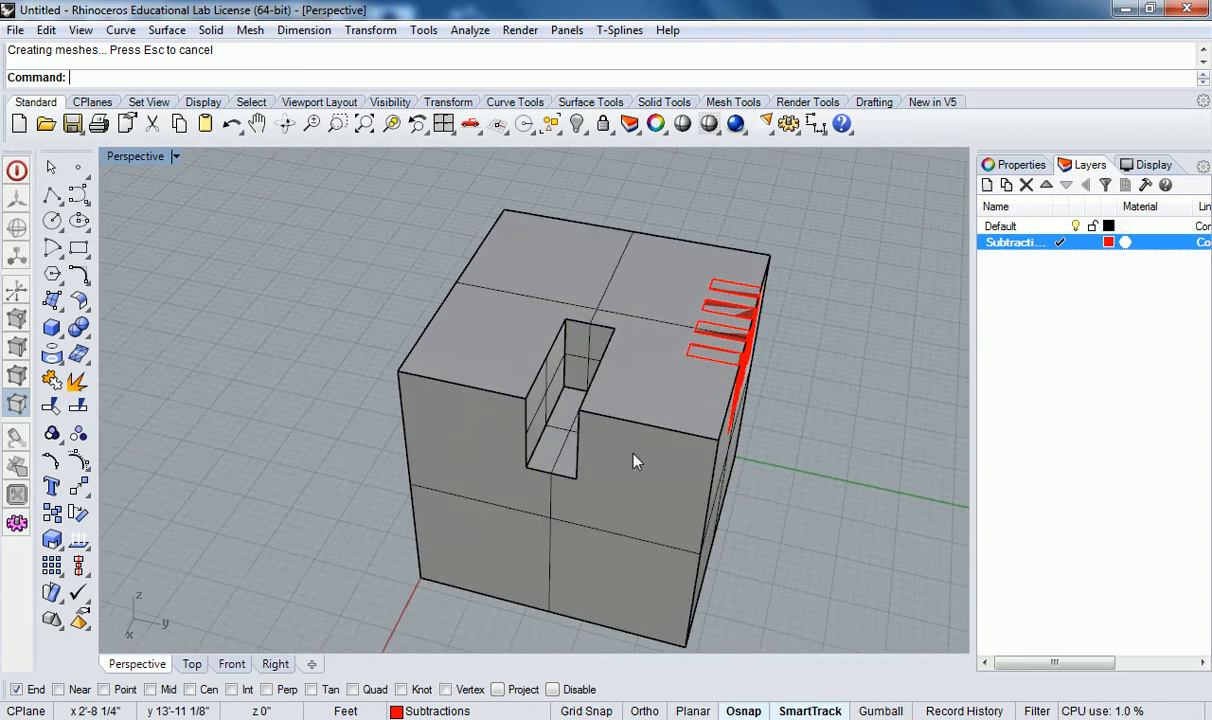
pyautogui.scroll(3, 558, 436)
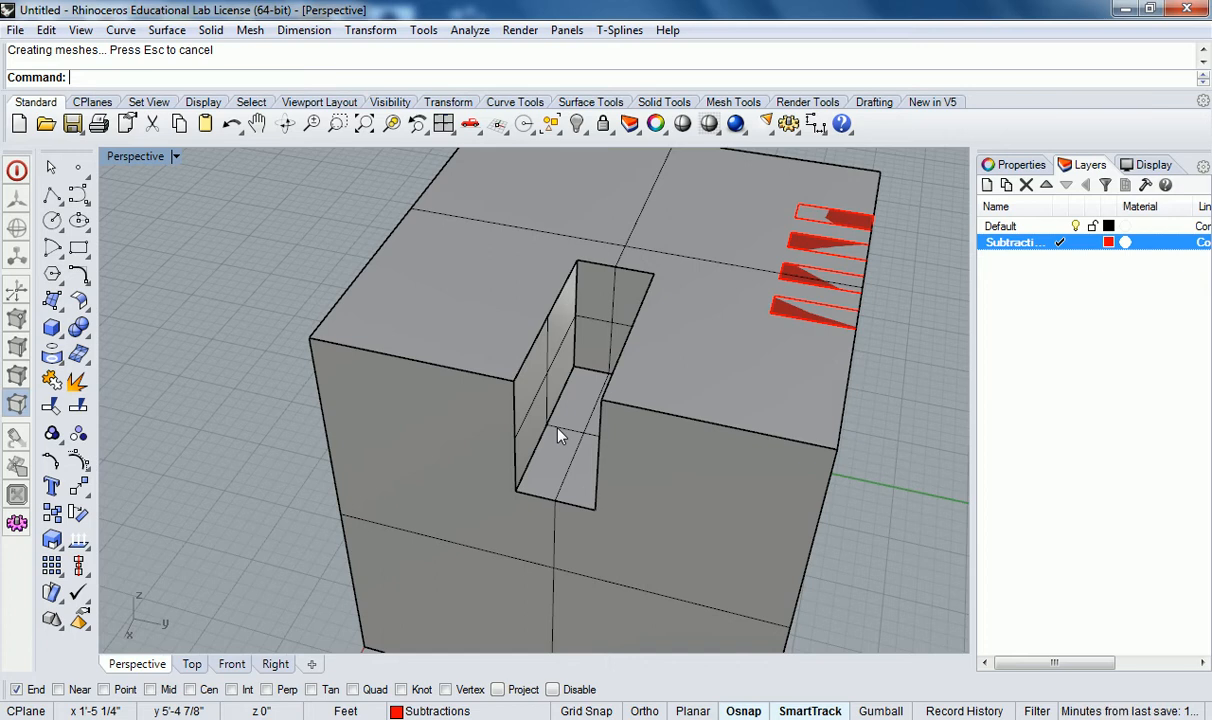
# Undo the Boolean difference on the large box.
pyautogui.hotkey('ctrl', 'z')
pyautogui.moveTo(657, 346)
pyautogui.mouseDown(button='right')
pyautogui.moveTo(830, 452)
pyautogui.moveTo(726, 375)
pyautogui.moveTo(720, 400)
pyautogui.moveTo(663, 333)
pyautogui.mouseUp(button='right')
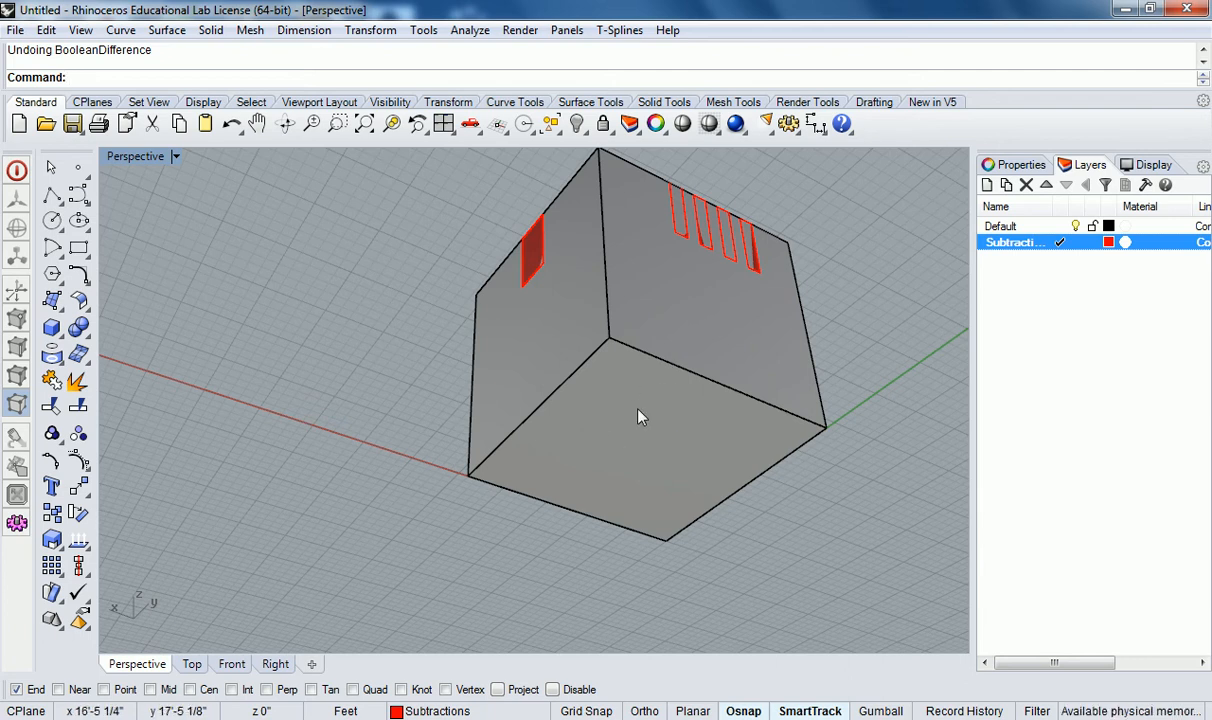
pyautogui.moveTo(644, 289); pyautogui.dragTo(684, 352, button='right')
# Explode the large box into separate surfaces and check that its faces can be selected individually.
pyautogui.click(676, 349)
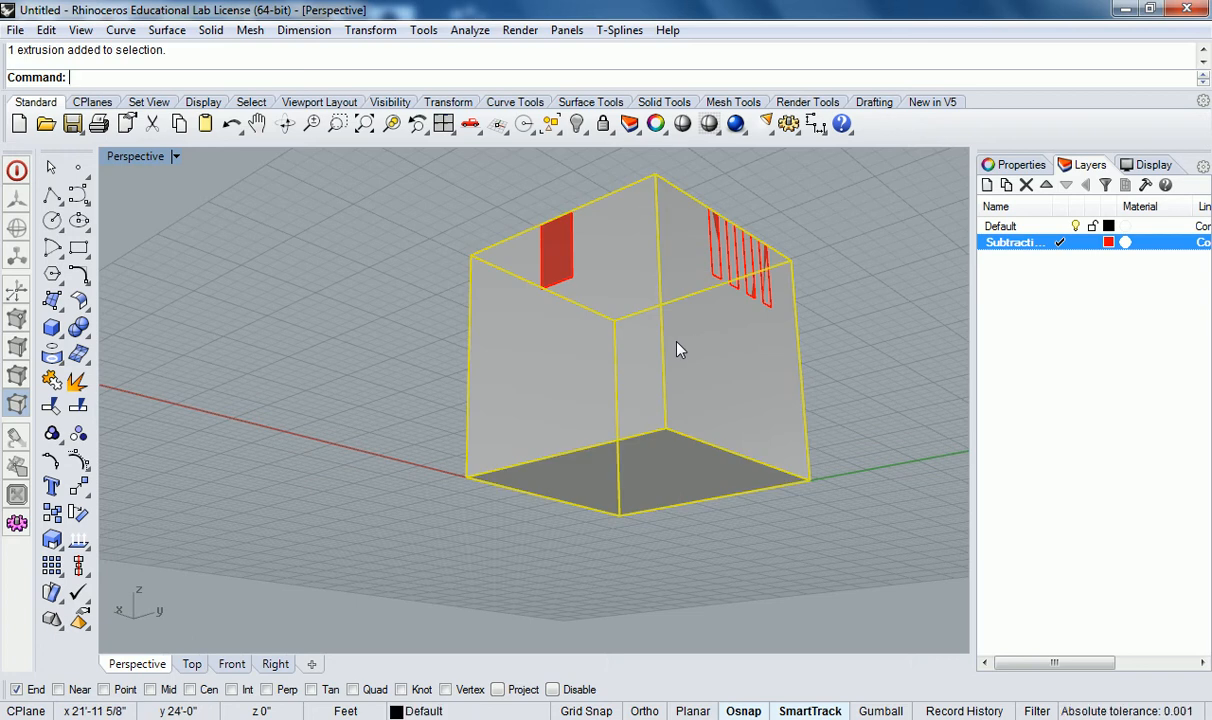
pyautogui.write('Explode')
pyautogui.press('Return')
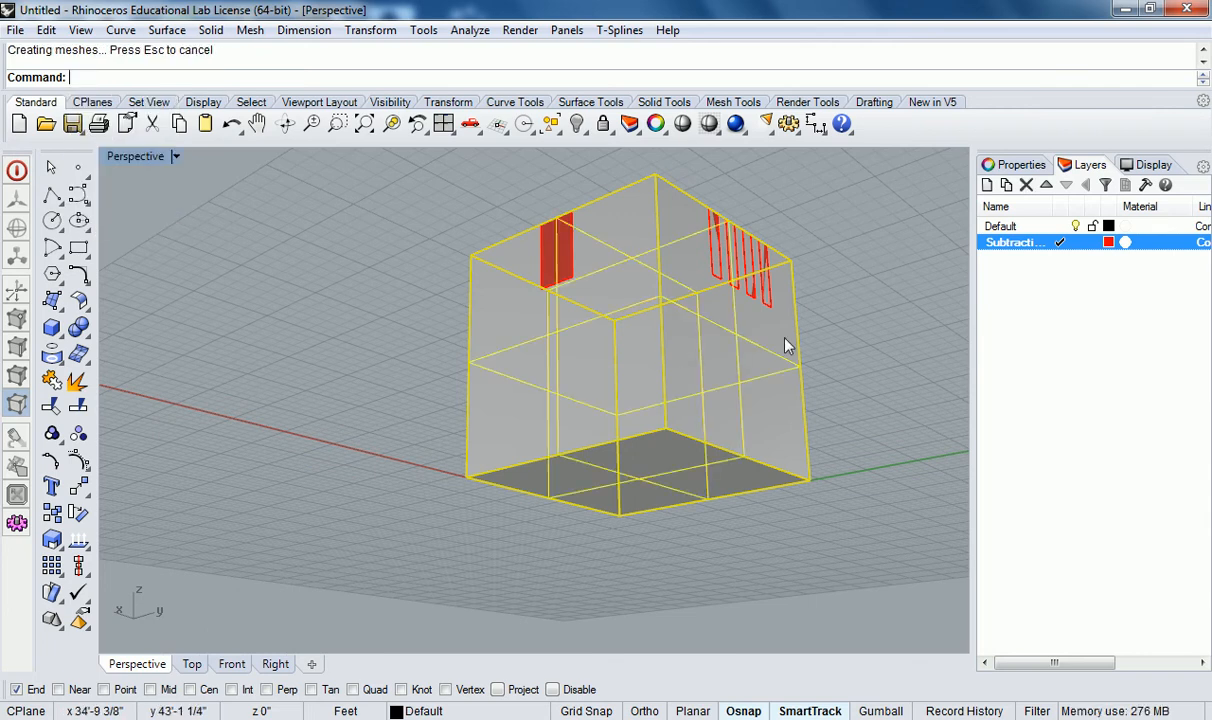
pyautogui.click(874, 354)
pyautogui.click(771, 406)
pyautogui.click(612, 436)
pyautogui.click(612, 418)
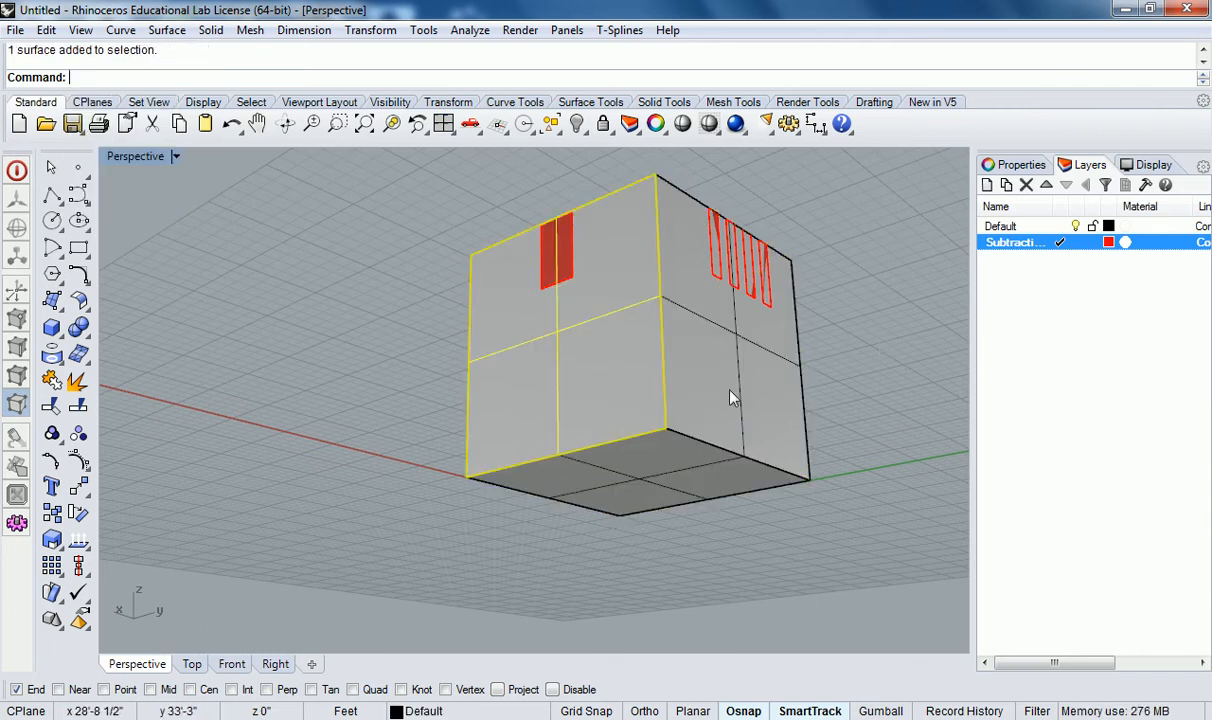
pyautogui.click(855, 385)
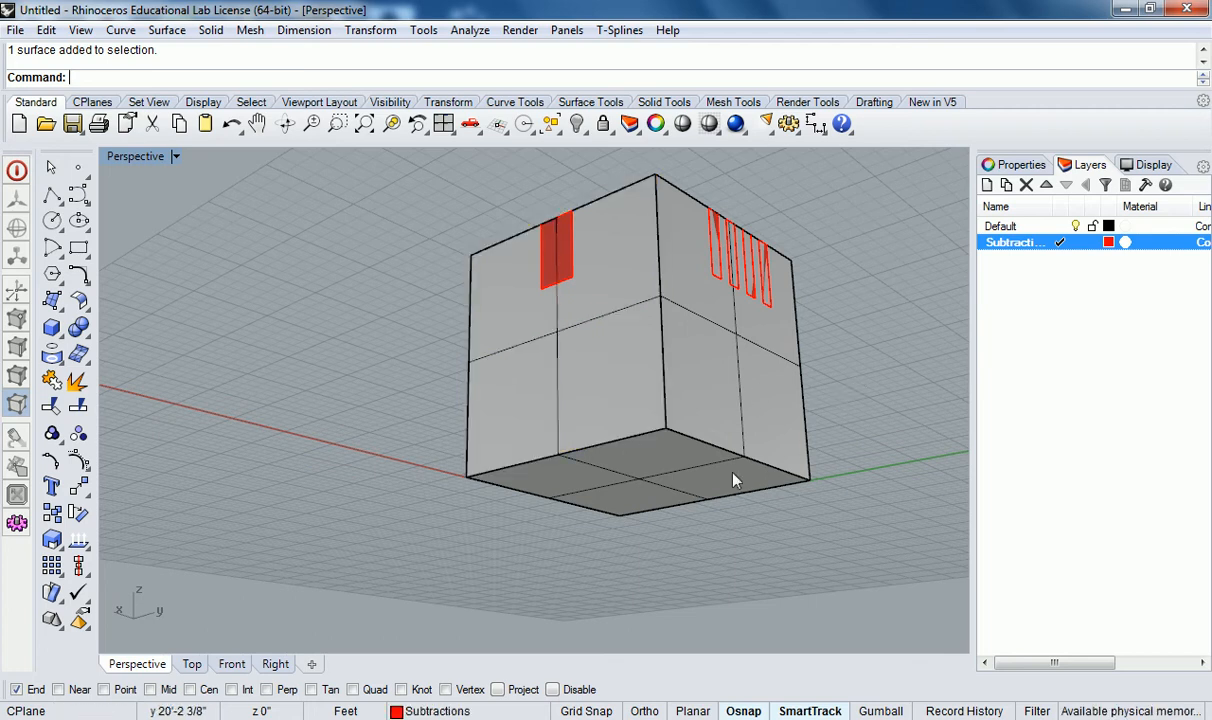
# Delete the bottom surface of the exploded box.
pyautogui.click(675, 479)
pyautogui.press('Delete')
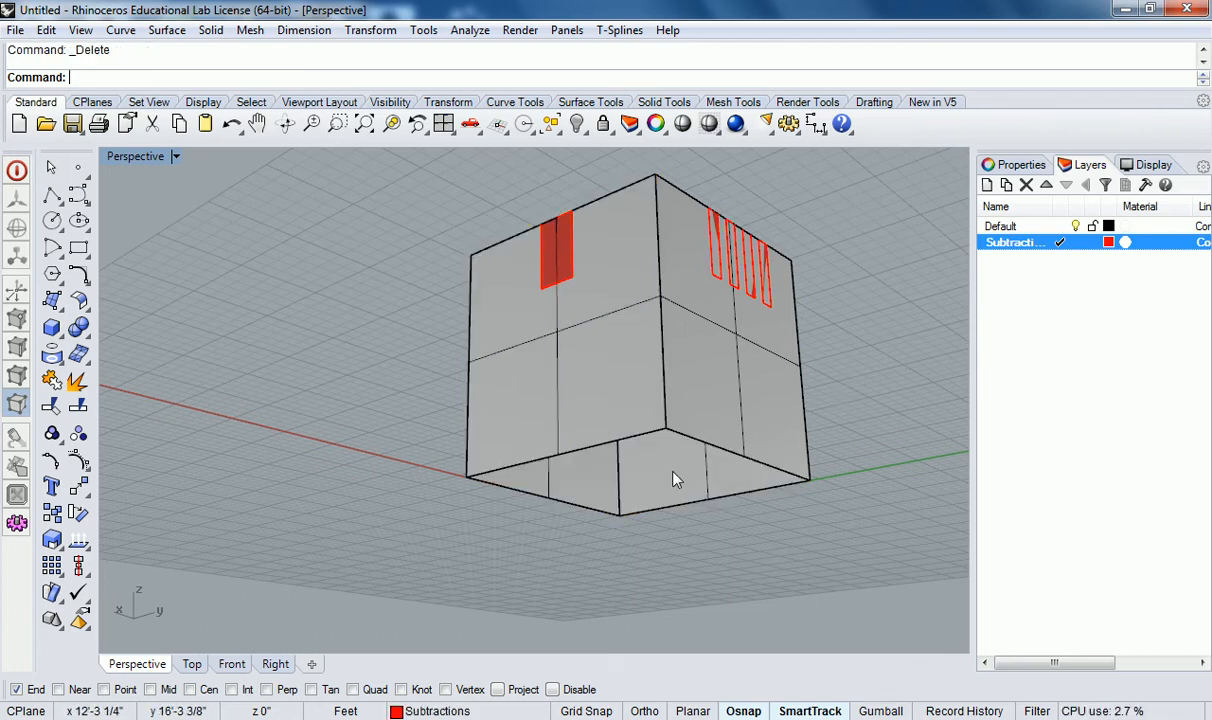
pyautogui.moveTo(675, 479); pyautogui.dragTo(666, 420, button='right')
# Join the remaining faces of the bottomless box into one polysurface.
pyautogui.click(665, 414)
pyautogui.keyDown('shift'); pyautogui.click(741, 412); pyautogui.keyUp('shift')
pyautogui.click(844, 402)
pyautogui.moveTo(845, 408); pyautogui.dragTo(777, 465, button='right')
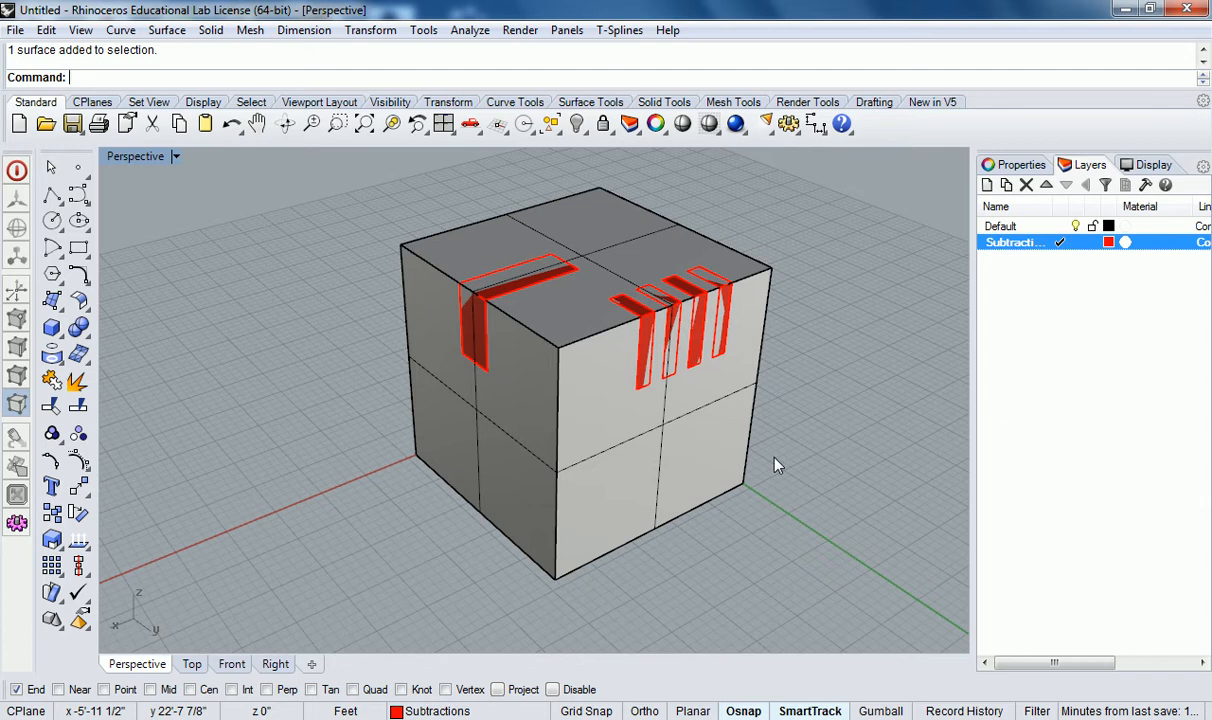
pyautogui.click(525, 456)
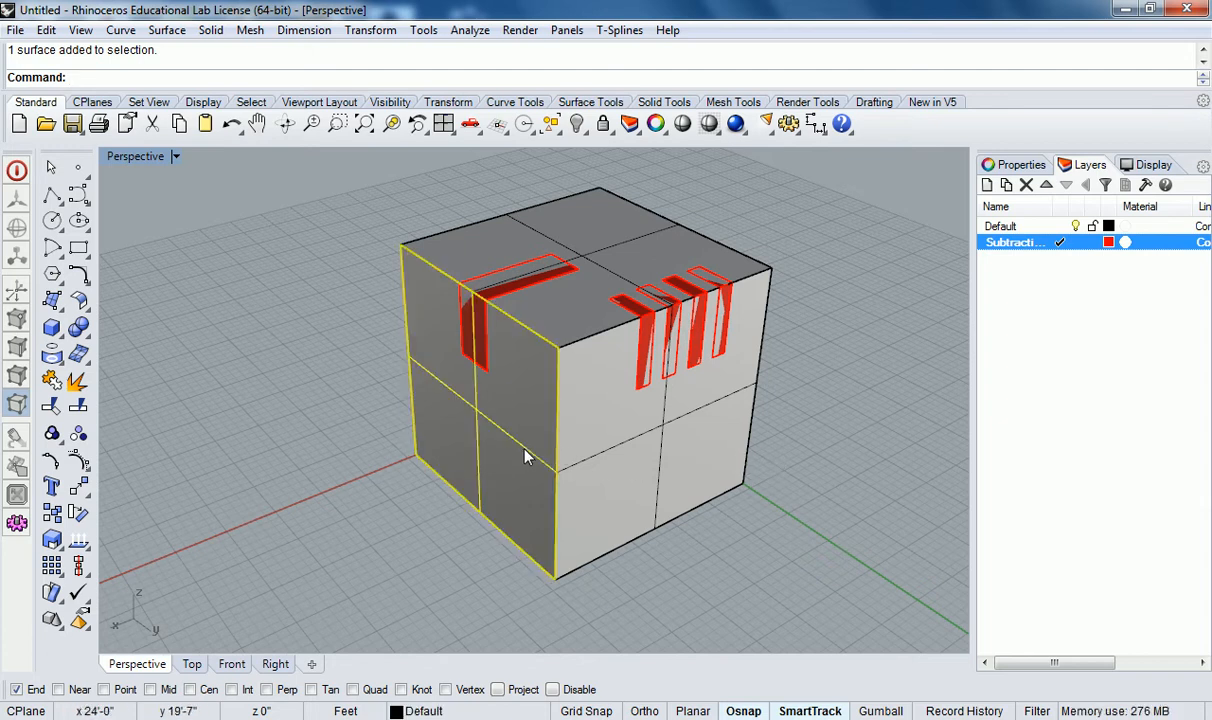
pyautogui.keyDown('ctrl'); pyautogui.keyDown('shift'); pyautogui.click(655, 434); pyautogui.keyUp('shift'); pyautogui.keyUp('ctrl')
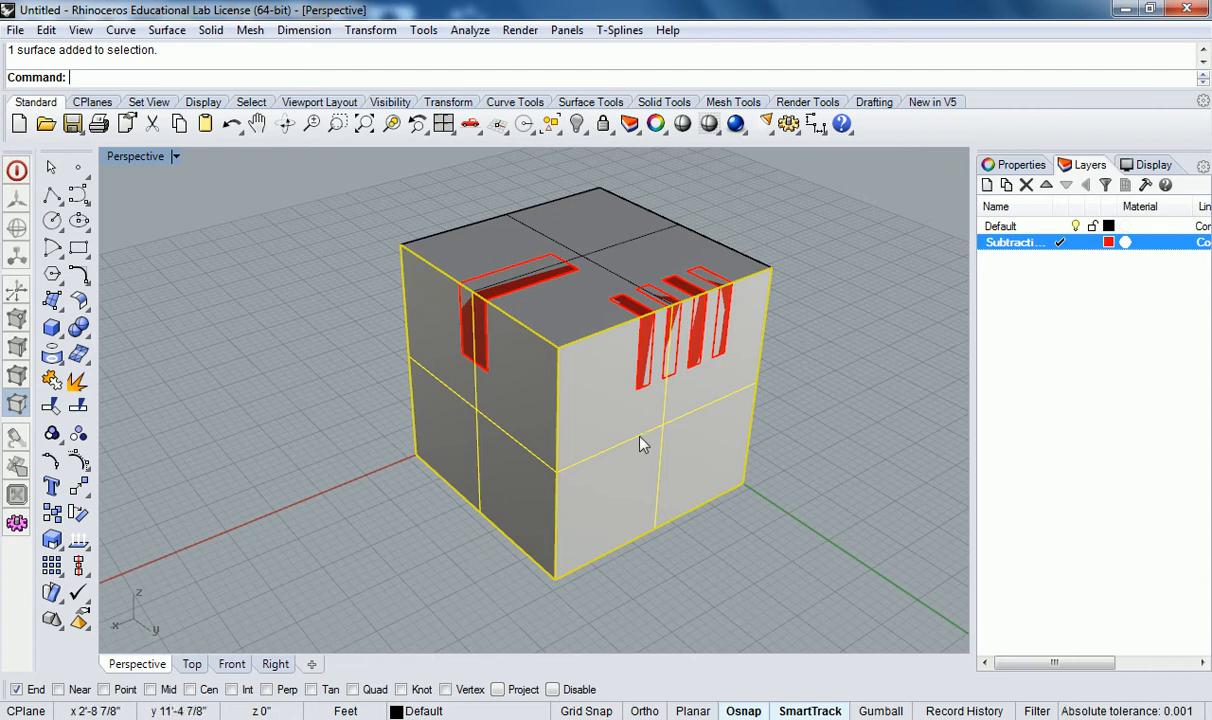
pyautogui.keyDown('ctrl'); pyautogui.keyDown('shift'); pyautogui.click(667, 432); pyautogui.keyUp('shift'); pyautogui.keyUp('ctrl')
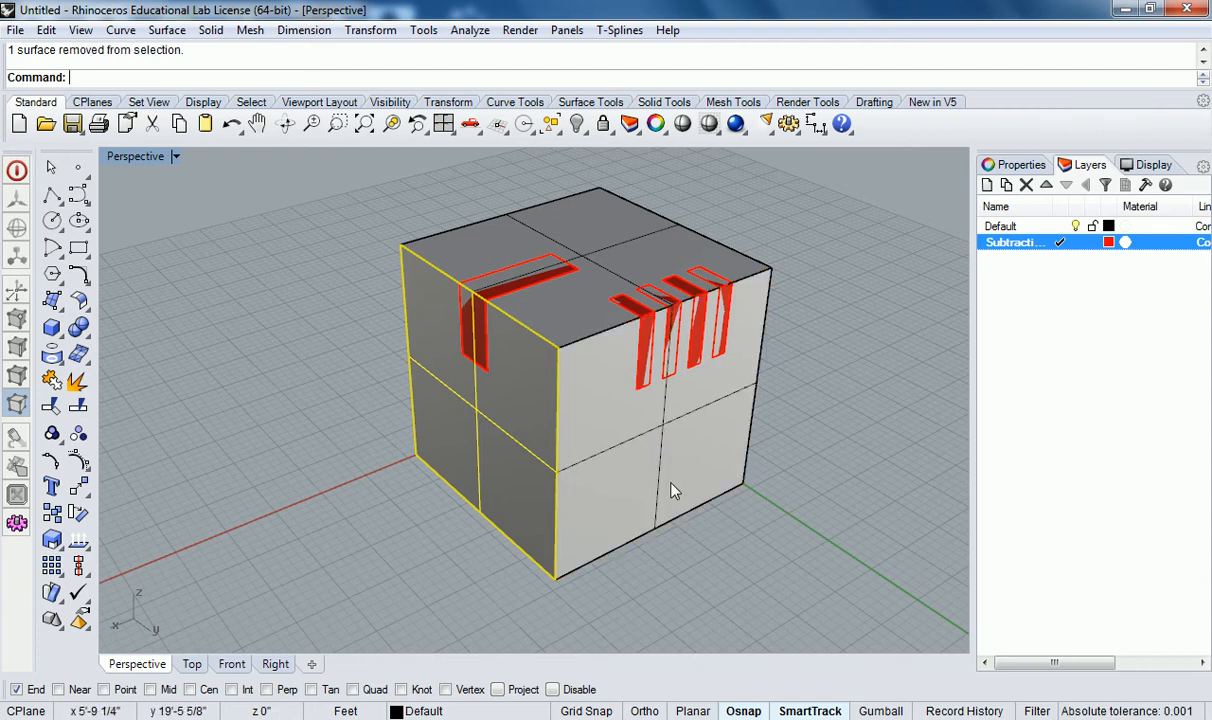
pyautogui.keyDown('ctrl'); pyautogui.keyDown('shift'); pyautogui.click(652, 405); pyautogui.keyUp('shift'); pyautogui.keyUp('ctrl')
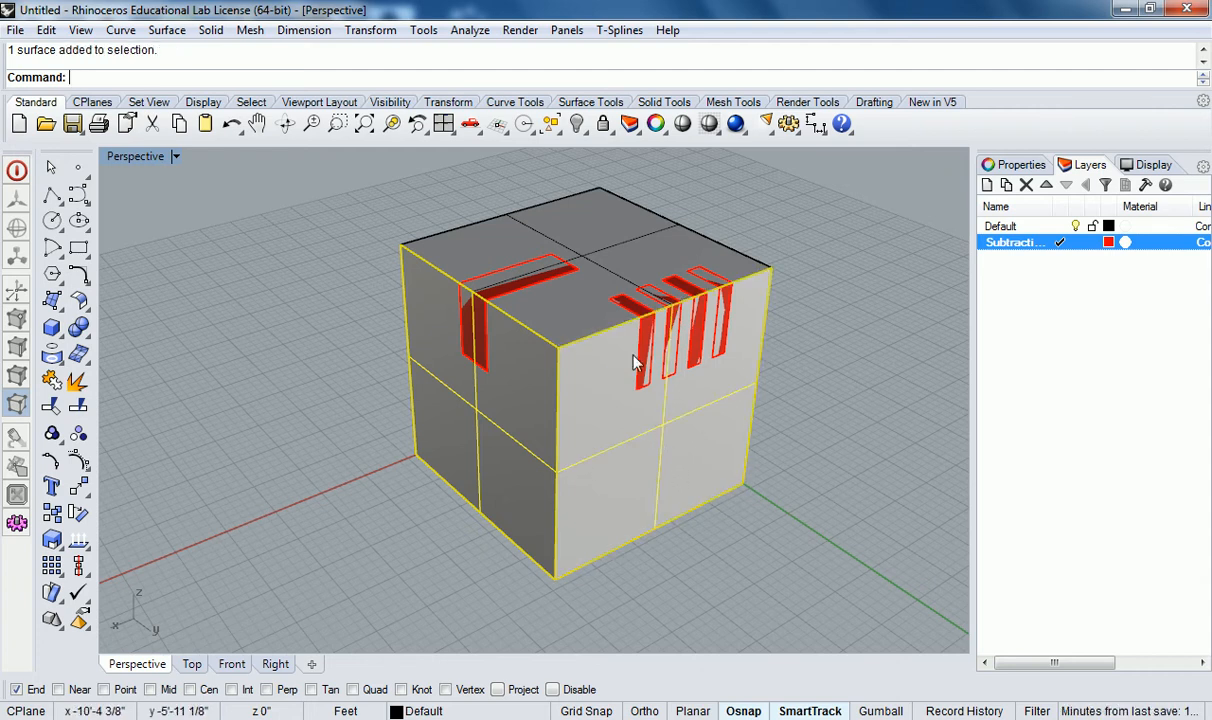
pyautogui.moveTo(644, 265); pyautogui.dragTo(555, 417, button='right')
pyautogui.write('join')
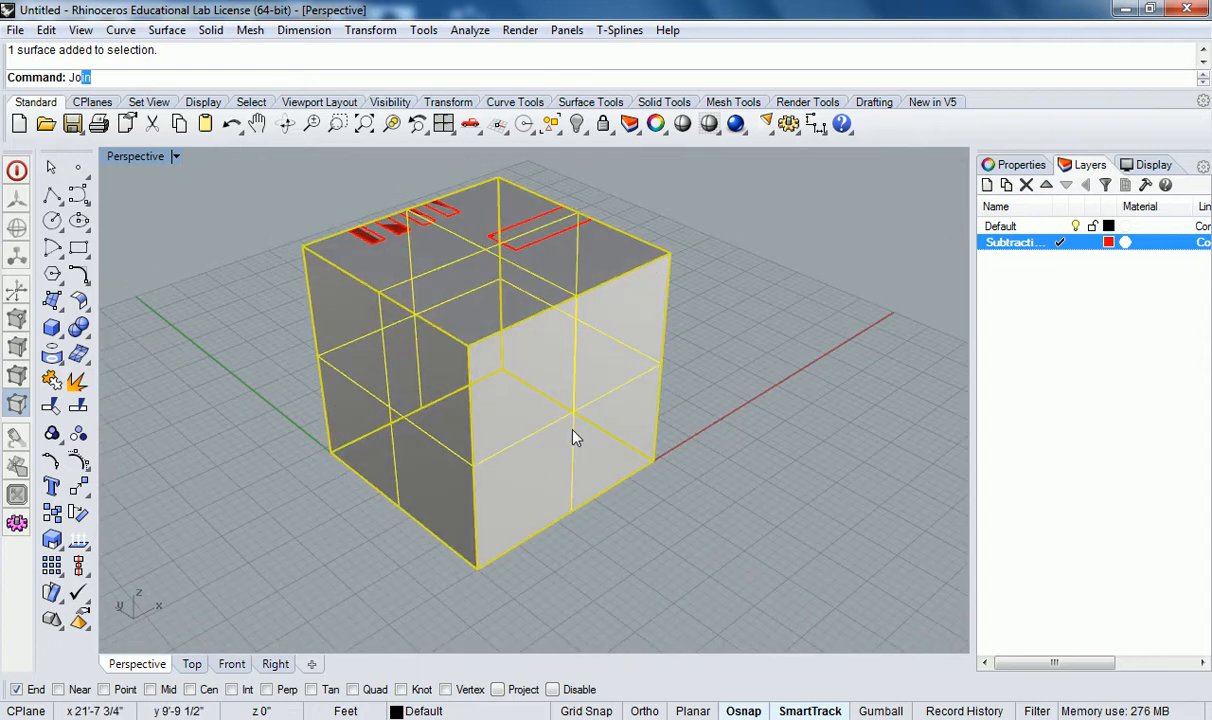
pyautogui.press('Return')
# Check that the joined box is selectable as a single object.
pyautogui.moveTo(575, 437); pyautogui.dragTo(845, 405, button='right')
pyautogui.click(845, 402)
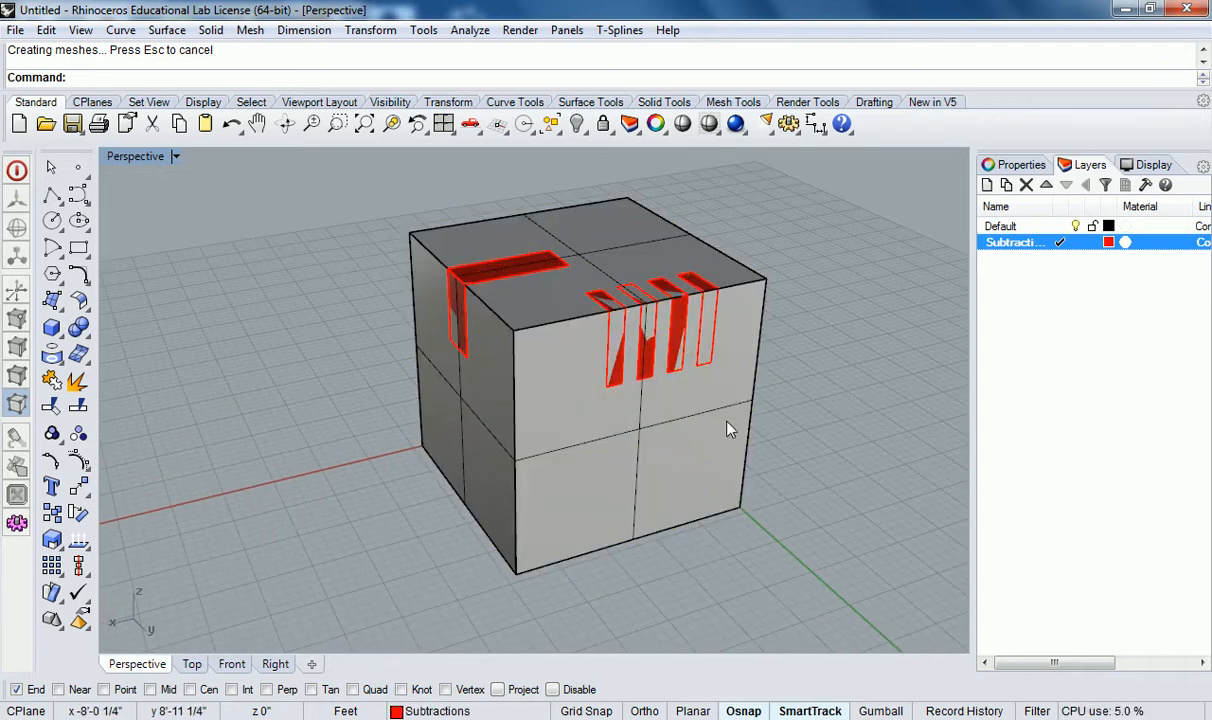
pyautogui.click(744, 431)
pyautogui.click(804, 427)
pyautogui.click(735, 435)
pyautogui.click(821, 439)
pyautogui.click(726, 438)
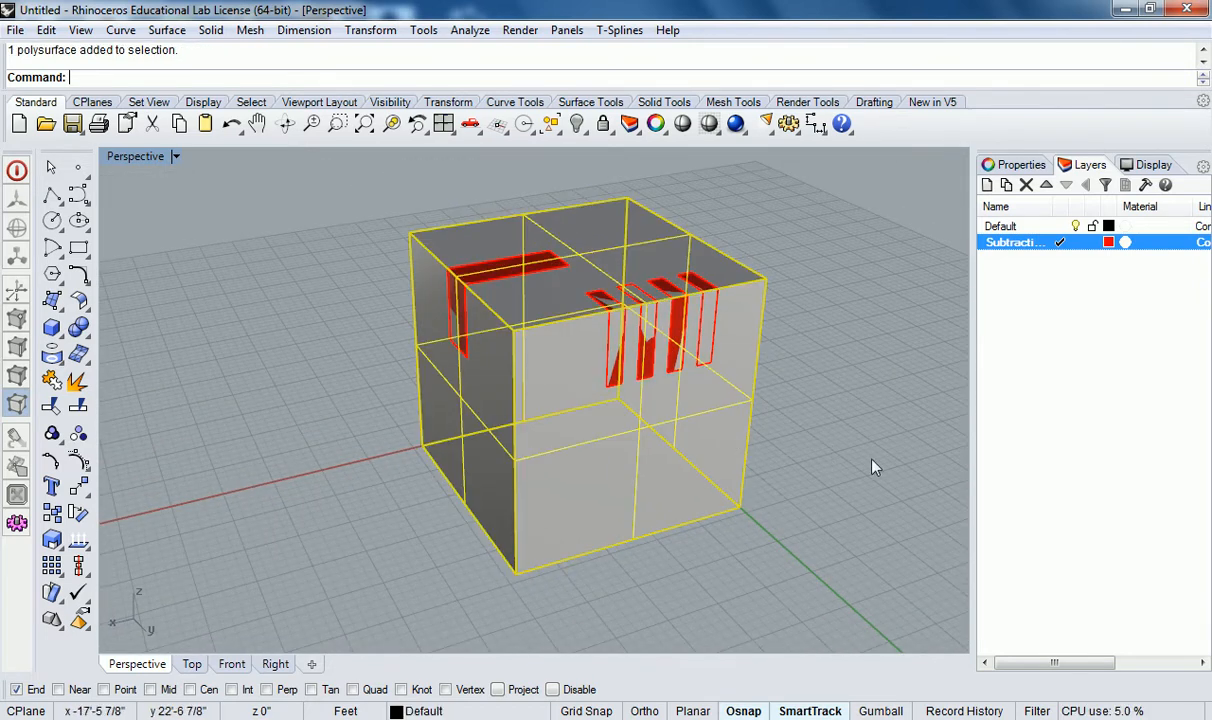
pyautogui.click(790, 413)
pyautogui.moveTo(790, 414); pyautogui.dragTo(886, 254, button='right')
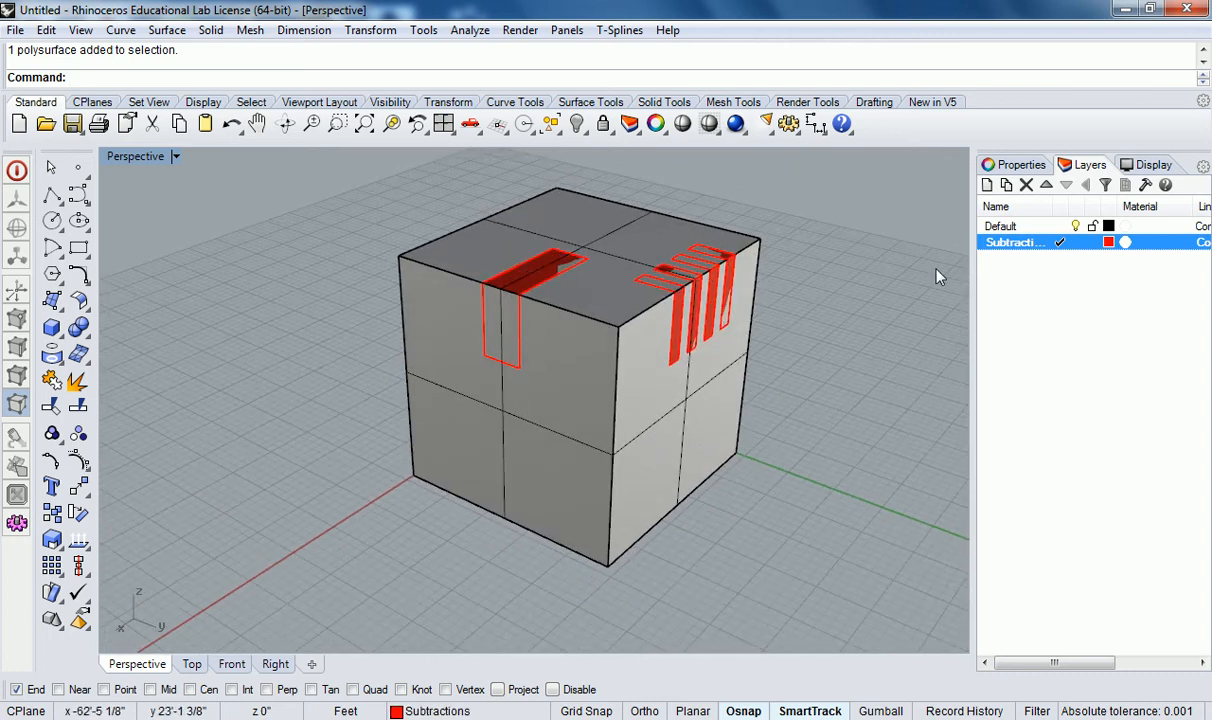
# Examine the joined box's object type in its properties and look at its underside.
pyautogui.click(1012, 166)
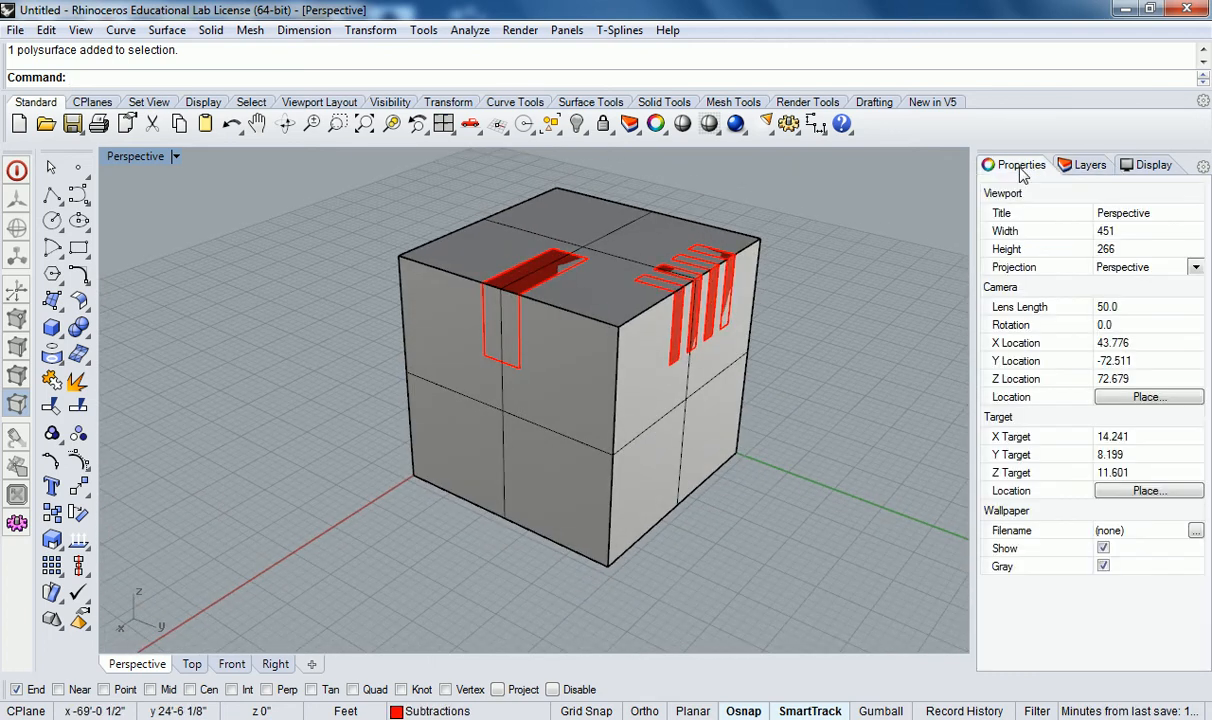
pyautogui.click(666, 421)
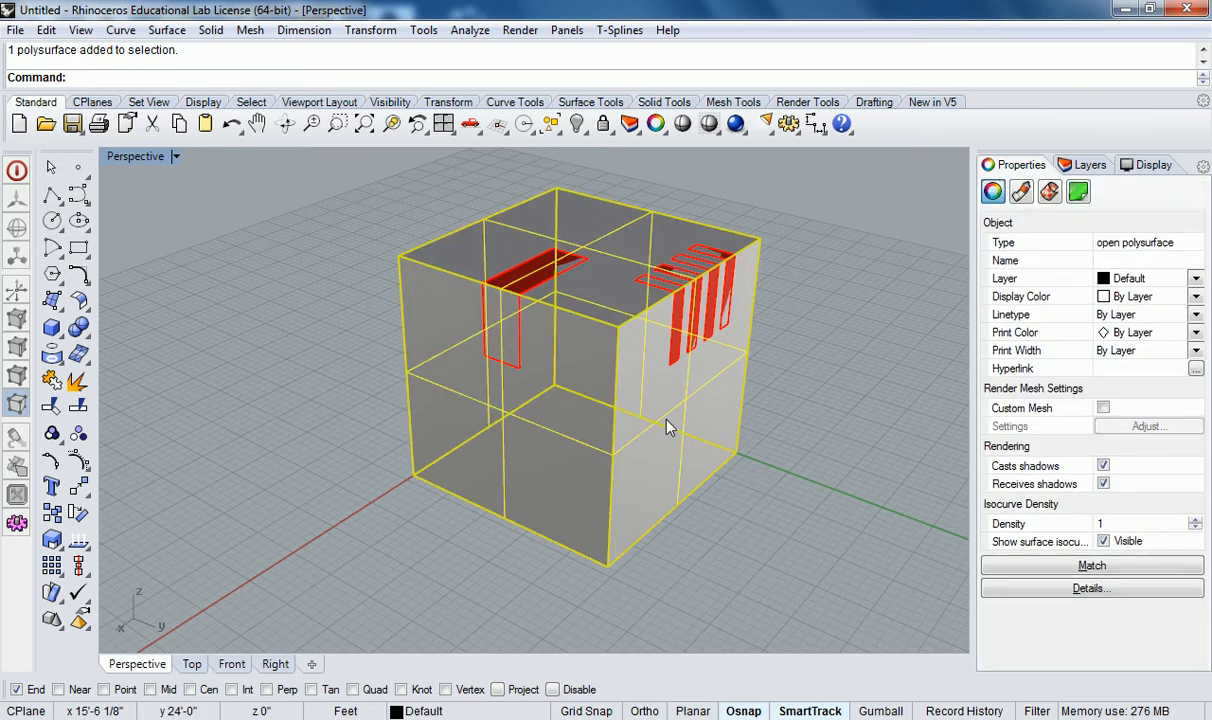
pyautogui.press('Escape')
pyautogui.moveTo(468, 347); pyautogui.dragTo(533, 357, button='right')
pyautogui.moveTo(628, 427); pyautogui.dragTo(628, 346, button='right')
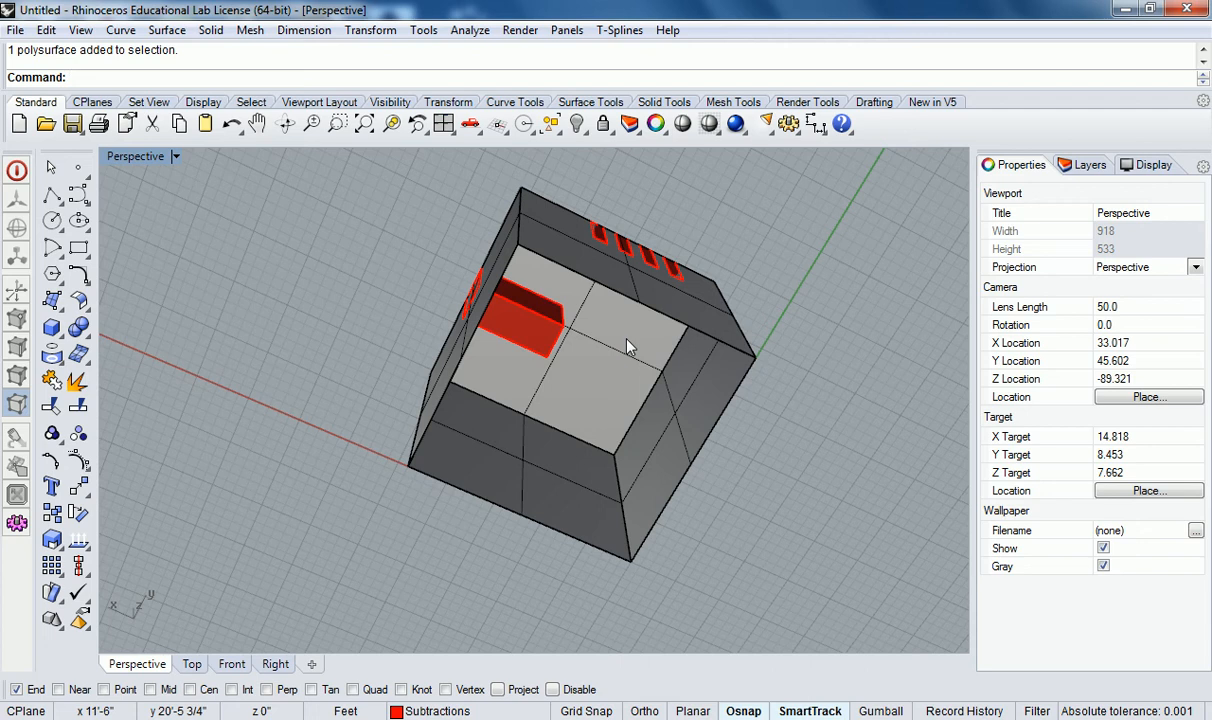
pyautogui.moveTo(628, 344)
pyautogui.mouseDown(button='right')
pyautogui.moveTo(684, 577)
pyautogui.moveTo(611, 425)
pyautogui.moveTo(649, 330)
pyautogui.moveTo(638, 344)
pyautogui.mouseUp(button='right')
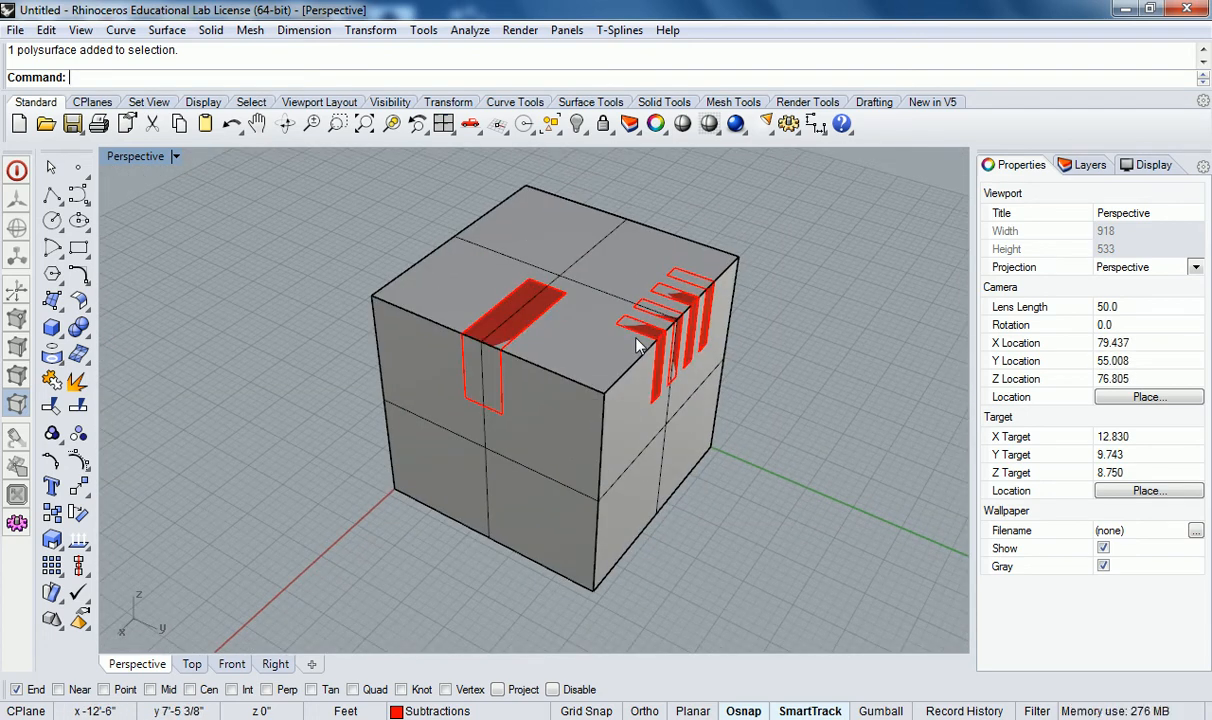
# Subtract the single long red box from the bottomless box with Boolean Difference and examine the cut from below.
pyautogui.click(84, 333)
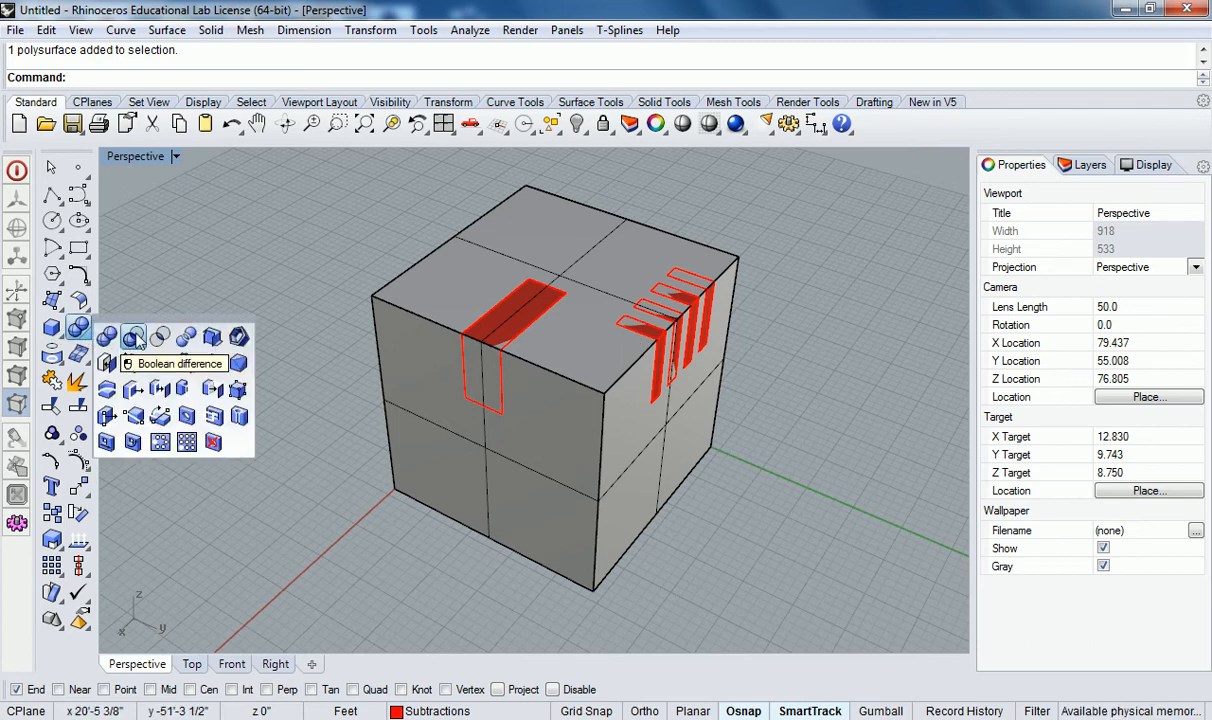
pyautogui.click(133, 338)
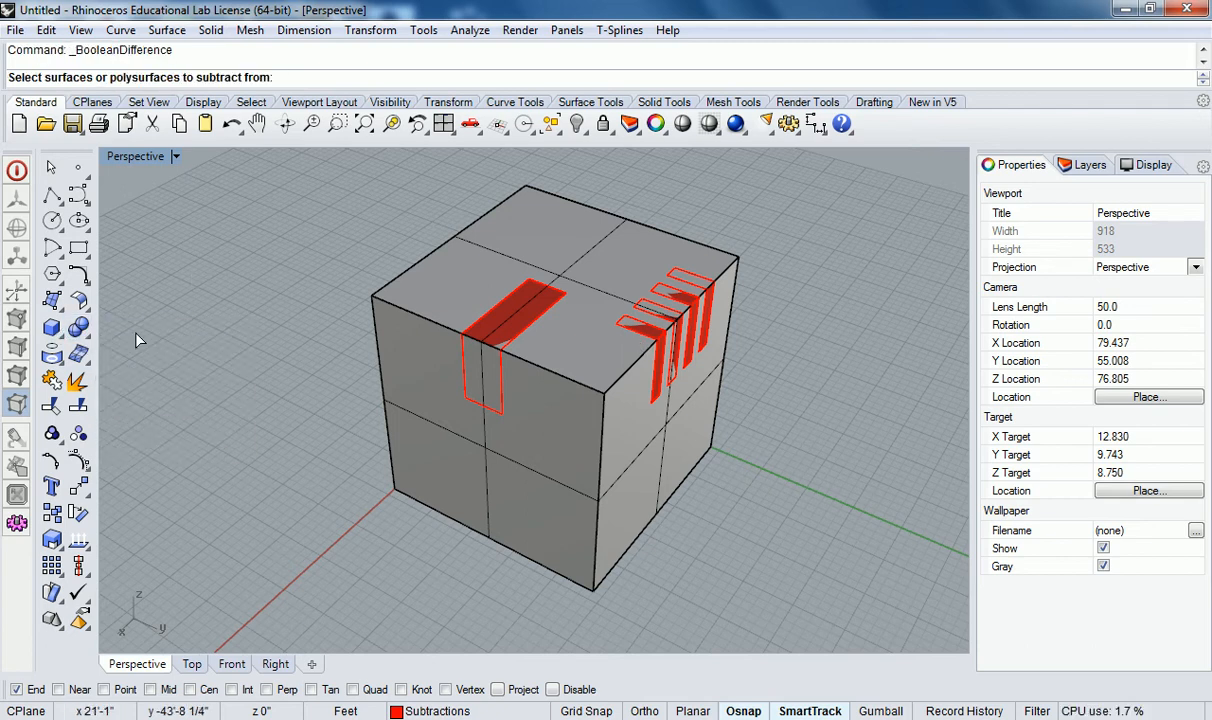
pyautogui.click(439, 248)
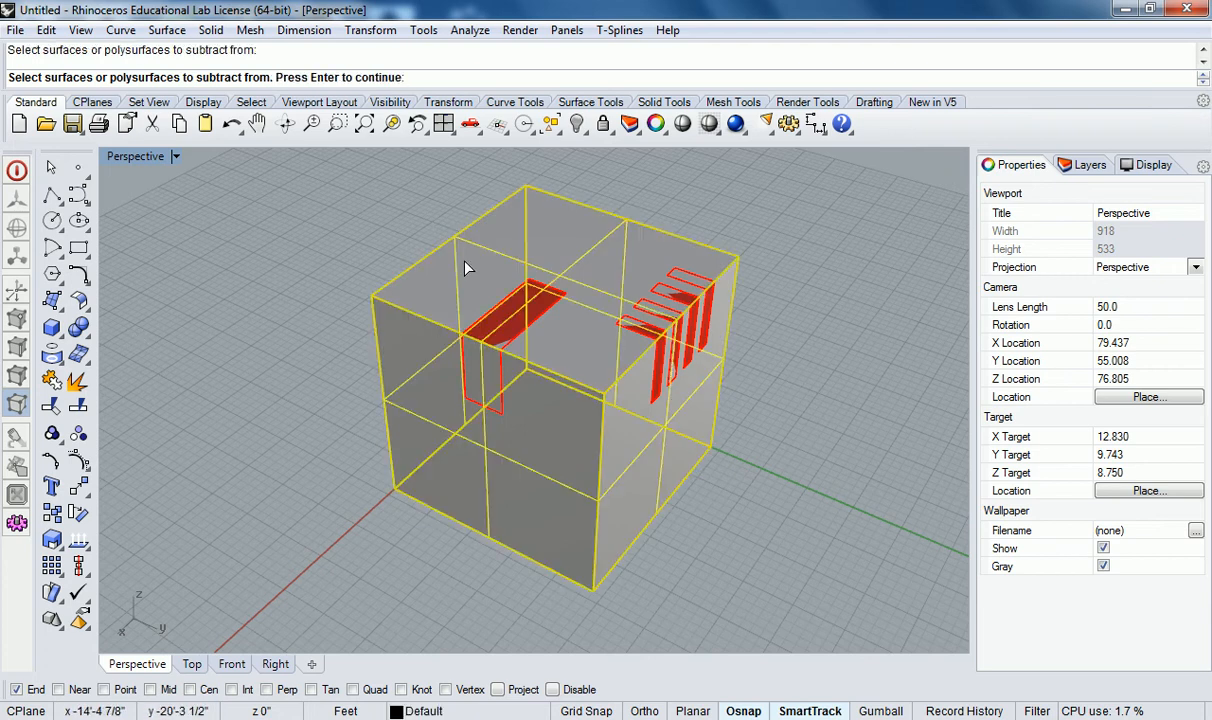
pyautogui.press('Return')
pyautogui.click(507, 296)
pyautogui.press('Return')
pyautogui.moveTo(517, 318); pyautogui.dragTo(641, 366, button='right')
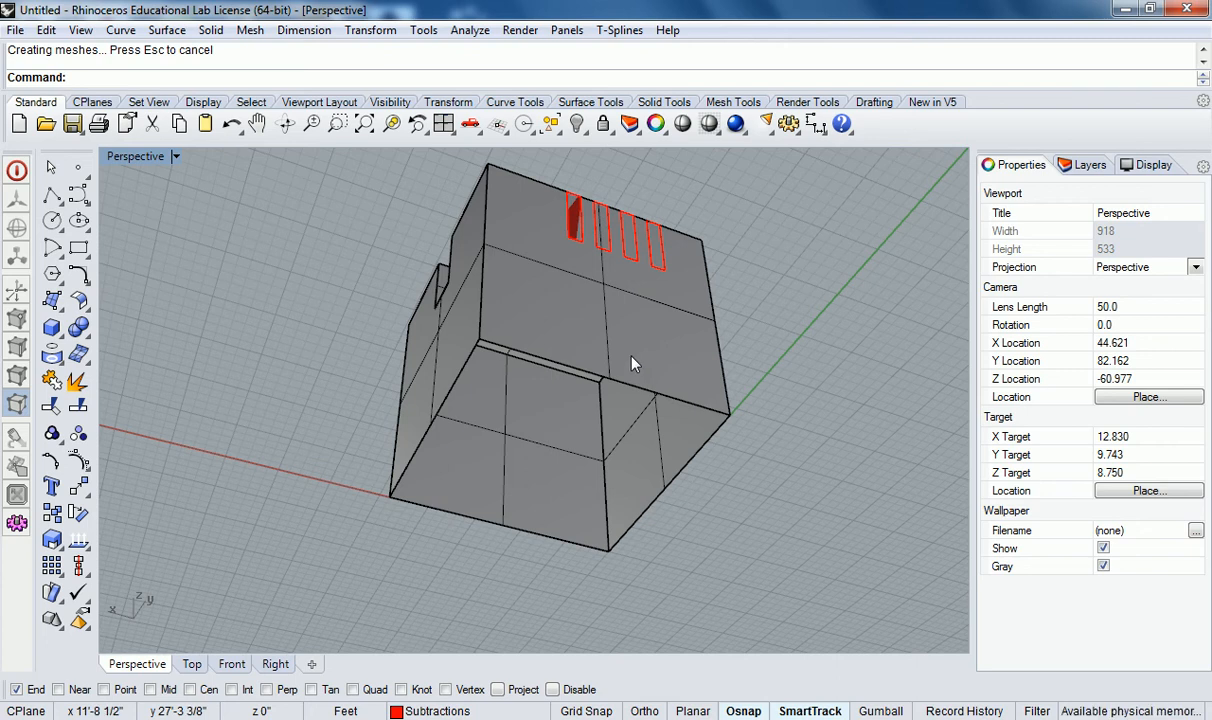
# Undo the Boolean difference on the bottomless box and clear the selection.
pyautogui.hotkey('ctrl', 'z')
pyautogui.moveTo(530, 249); pyautogui.dragTo(628, 368, button='right')
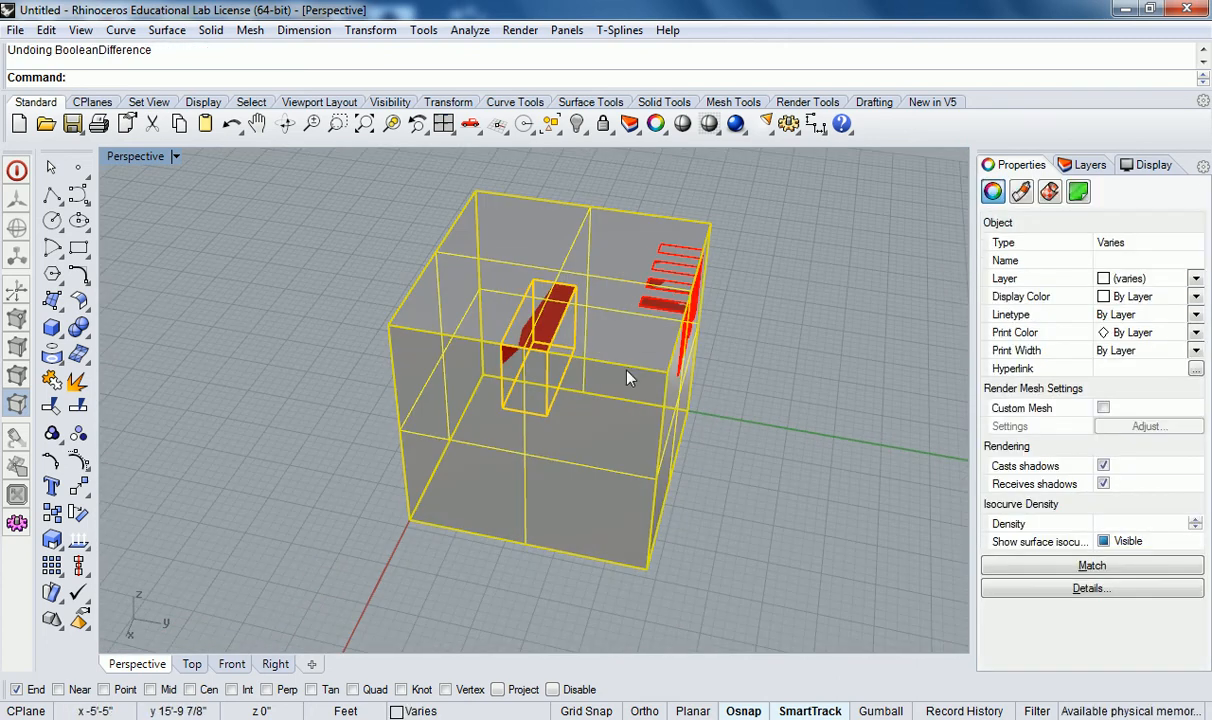
pyautogui.press('Escape')
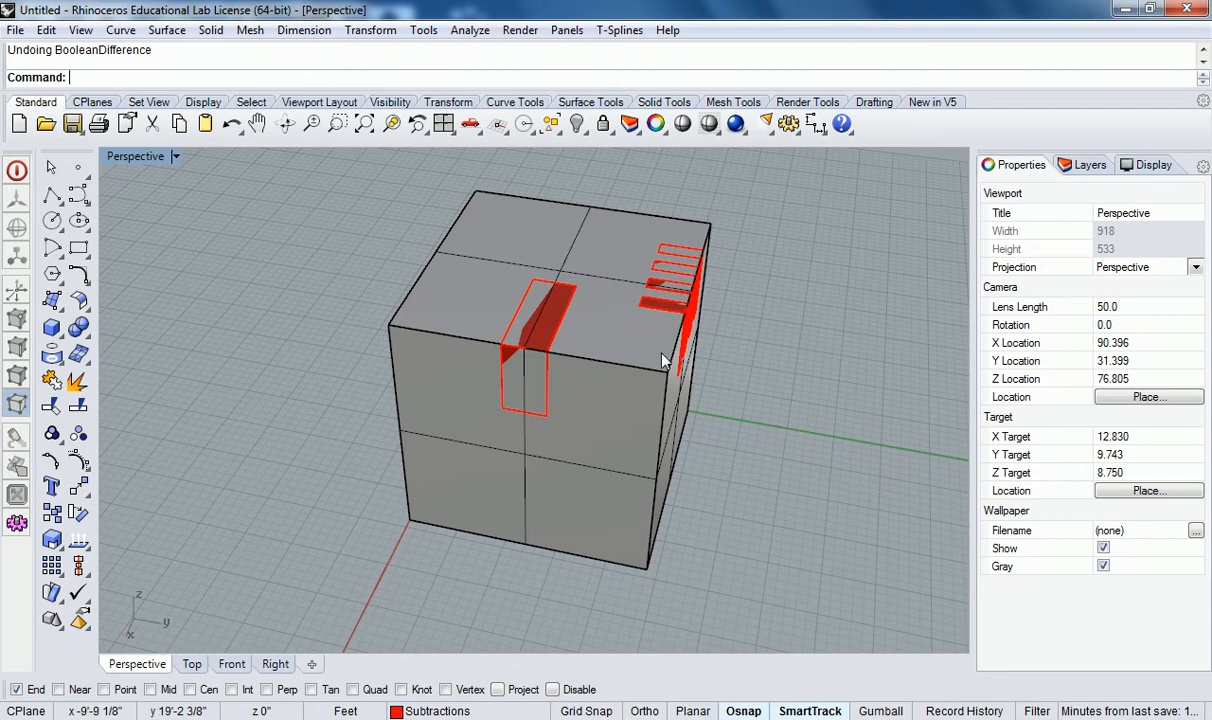
# Split the bottomless box using the single long red box as the cutting object.
pyautogui.write('Spli')
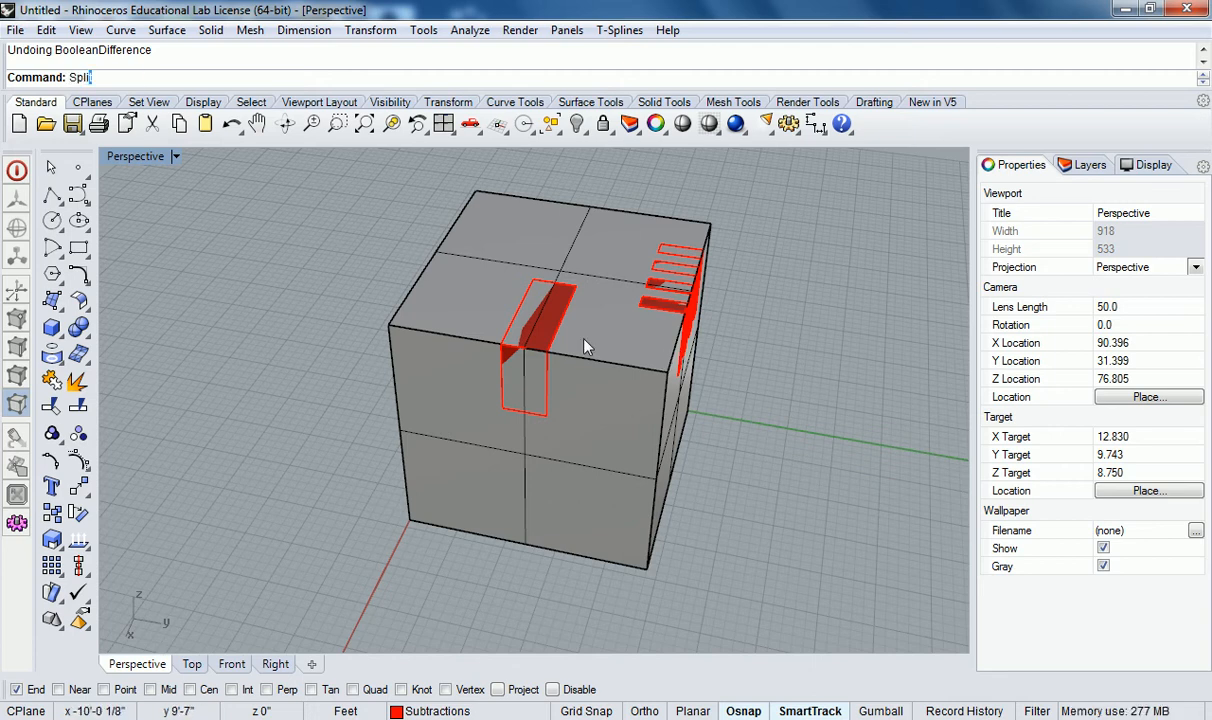
pyautogui.write('t')
pyautogui.press('Return')
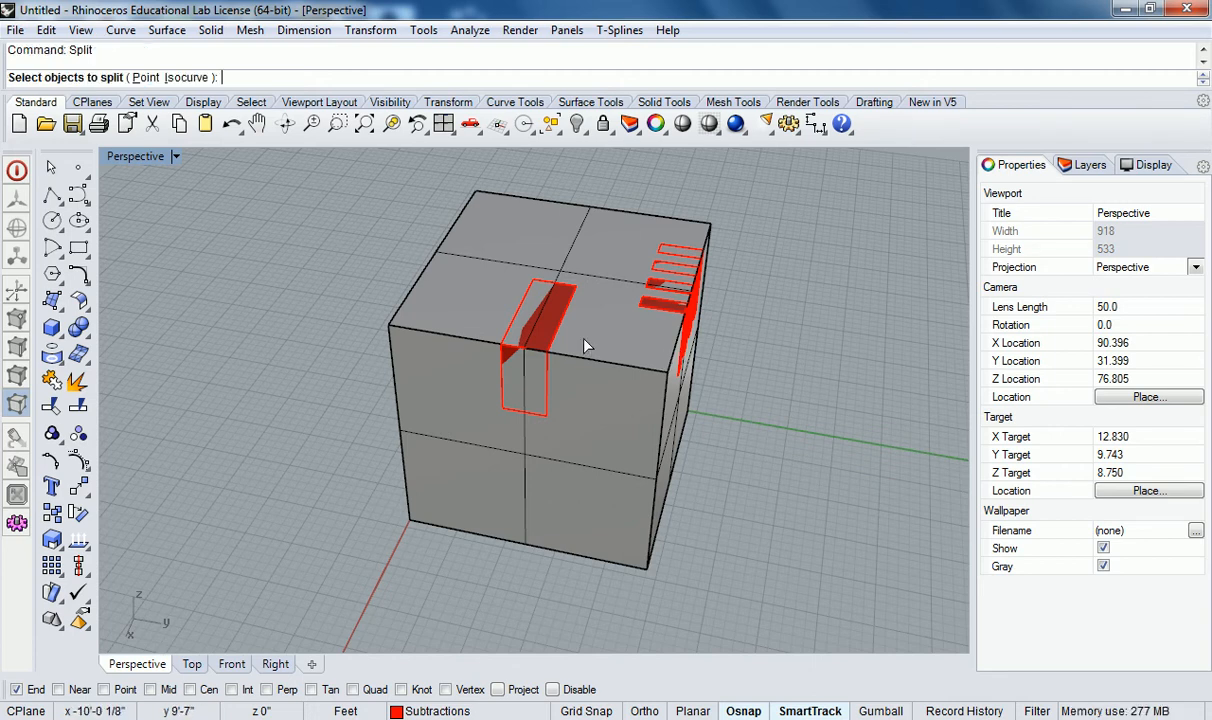
pyautogui.click(616, 405)
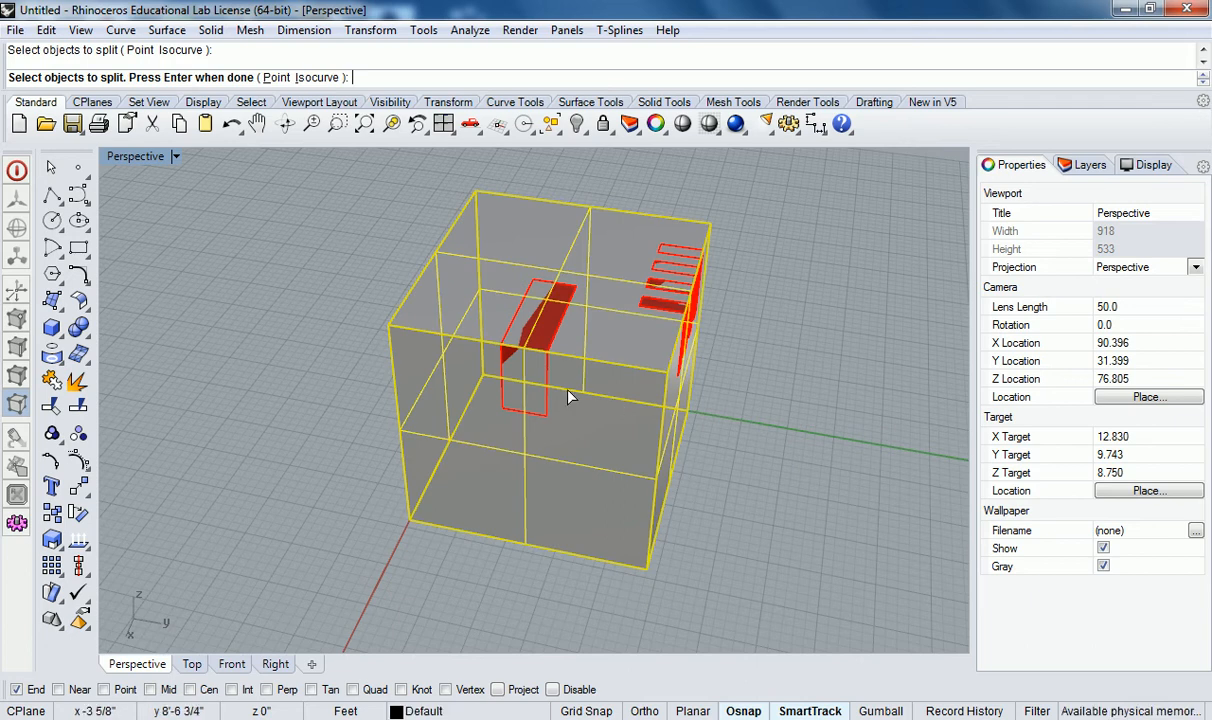
pyautogui.press('Return')
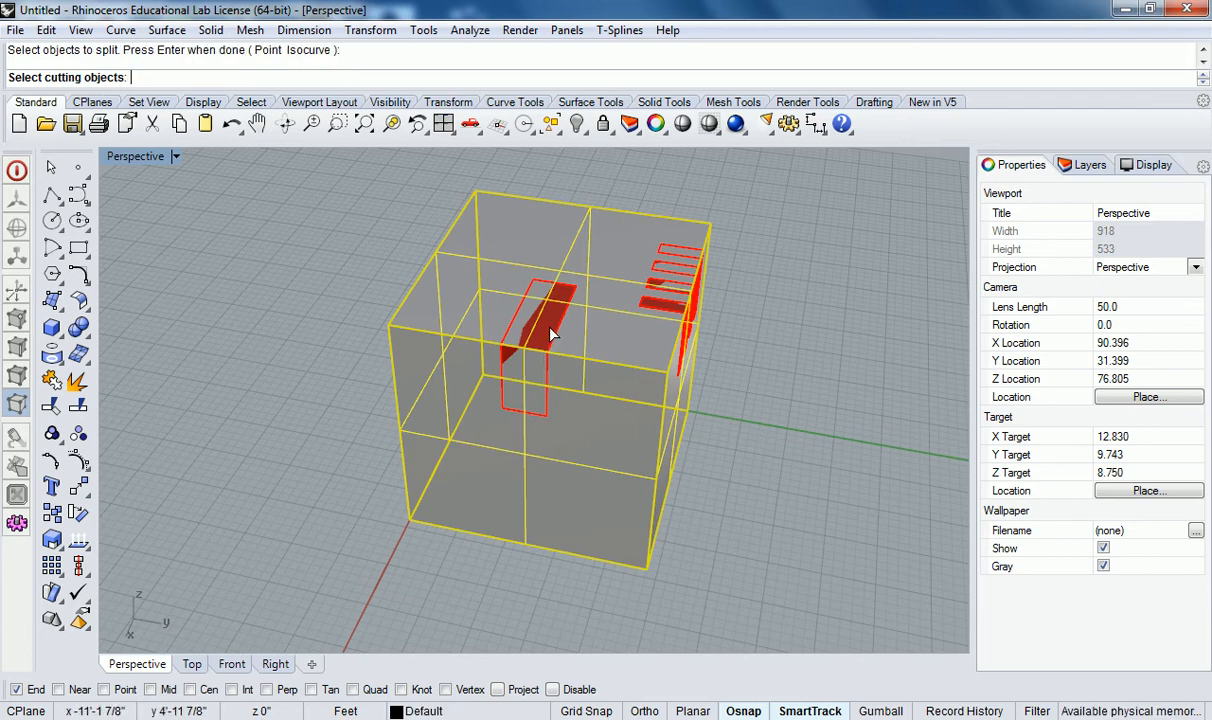
pyautogui.click(551, 332)
pyautogui.press('Return')
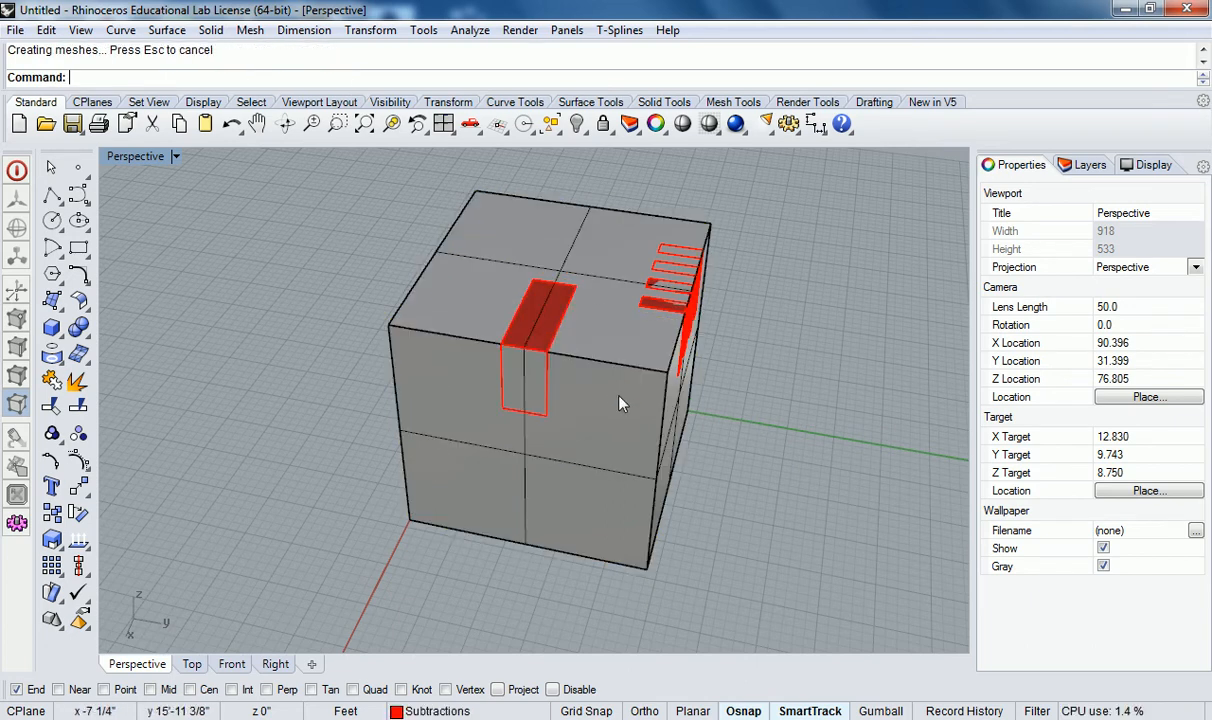
# Make Default the current layer and hide the Subtractions layer.
pyautogui.click(549, 333)
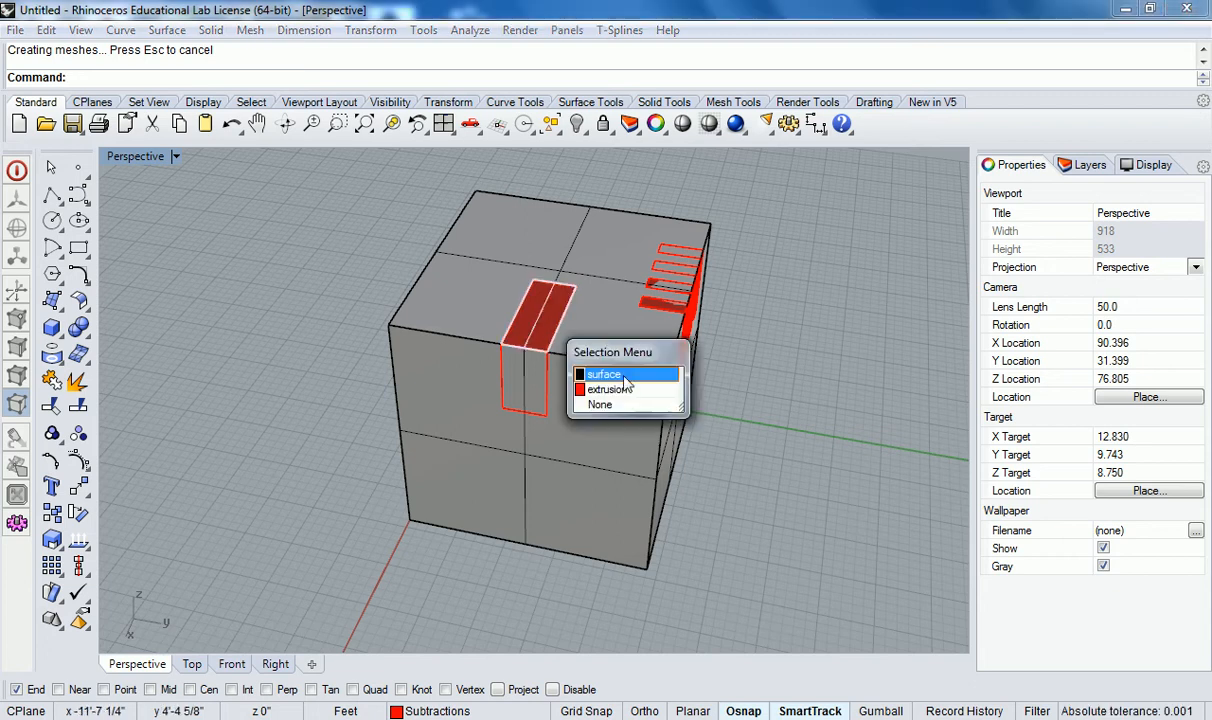
pyautogui.press('Escape')
pyautogui.click(1090, 165)
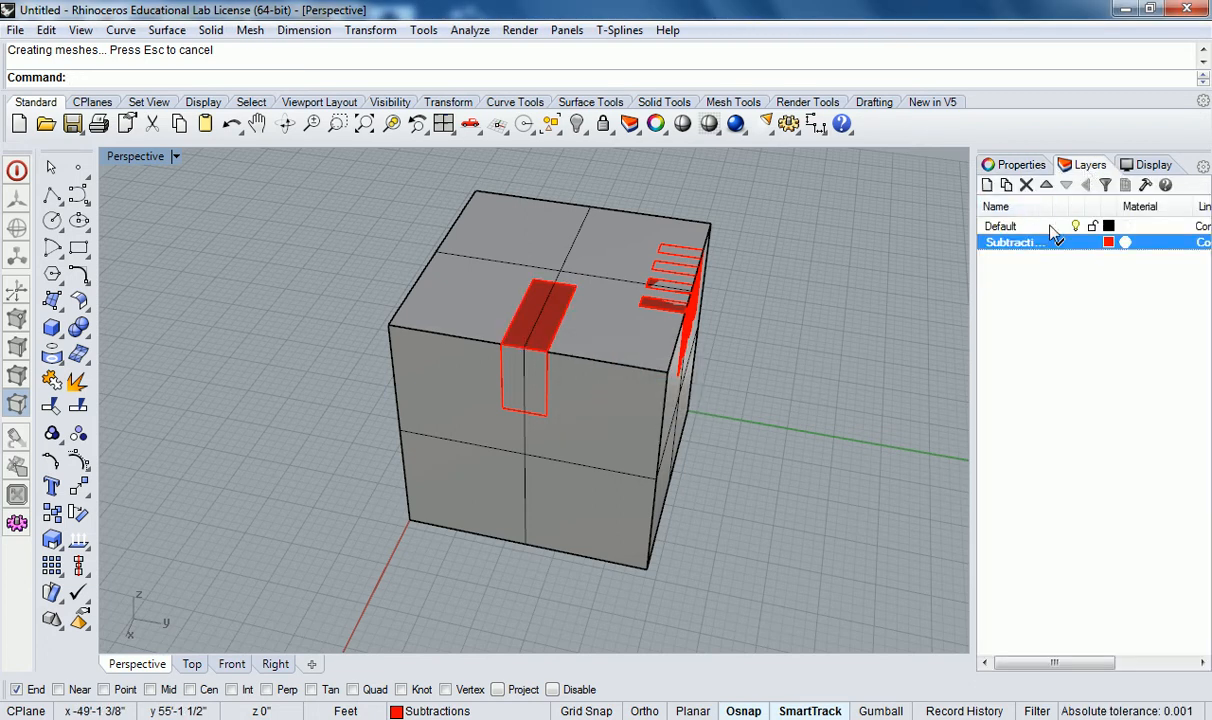
pyautogui.doubleClick(1039, 230)
pyautogui.click(1075, 243)
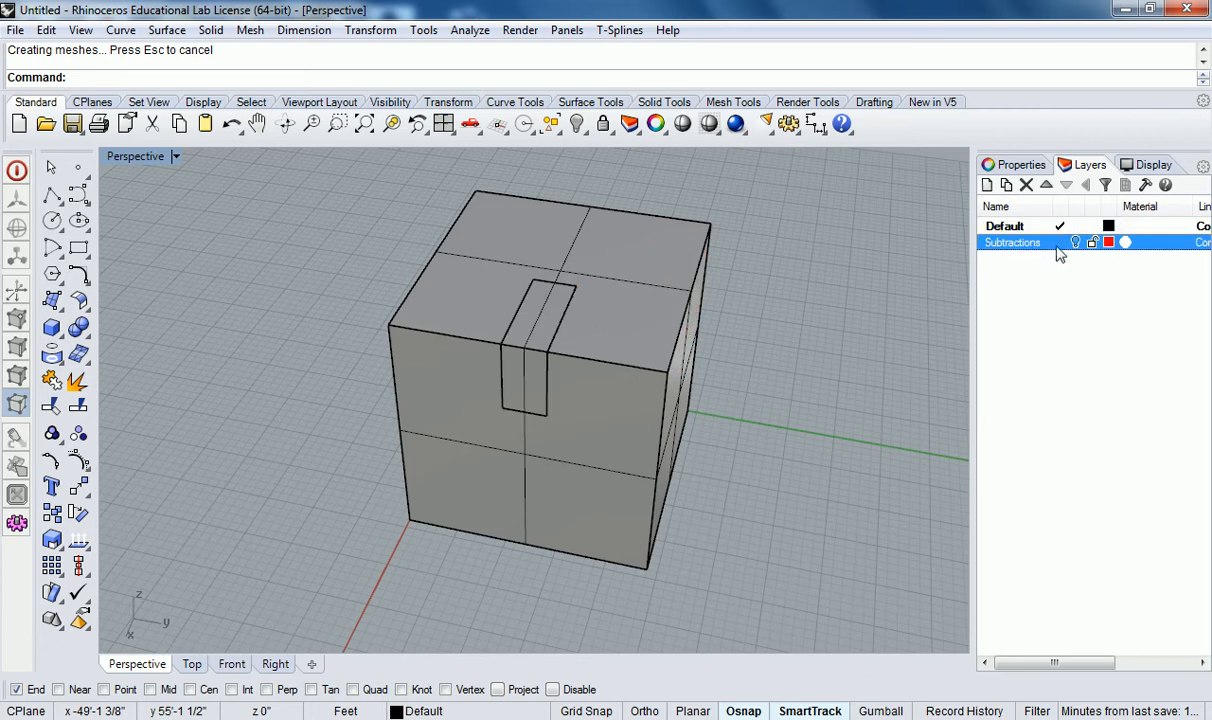
pyautogui.moveTo(757, 450); pyautogui.dragTo(702, 416, button='right')
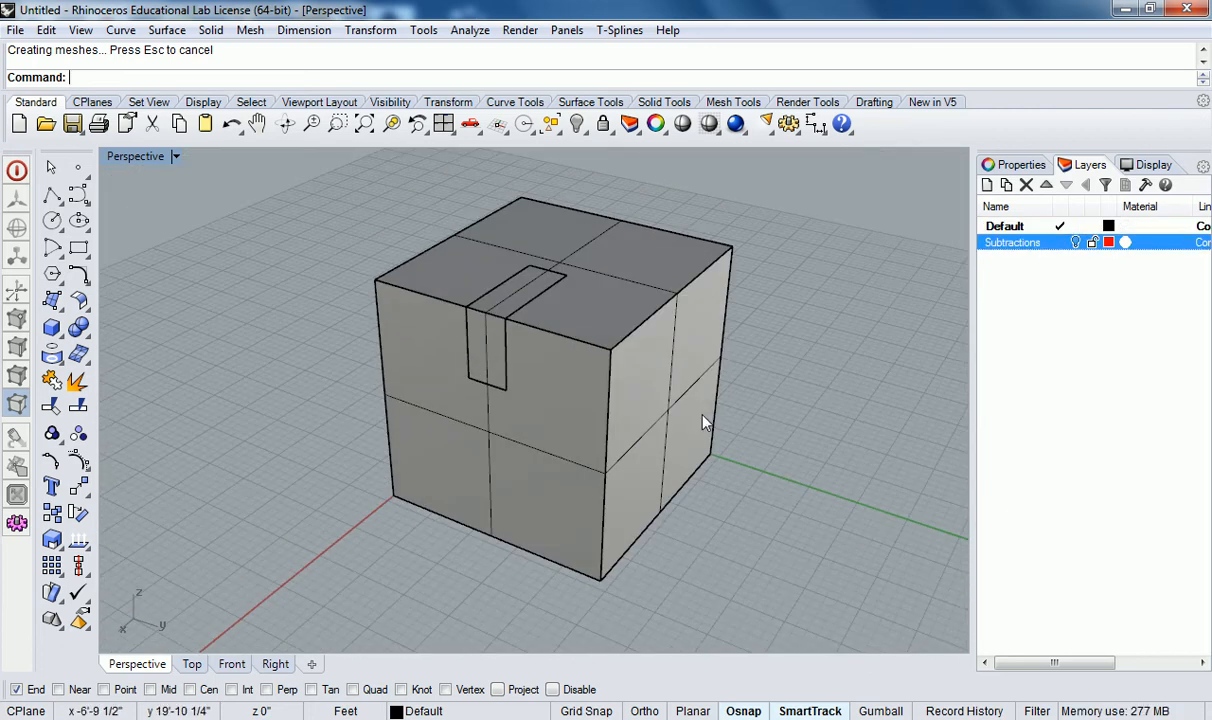
pyautogui.moveTo(528, 339); pyautogui.dragTo(590, 358, button='right')
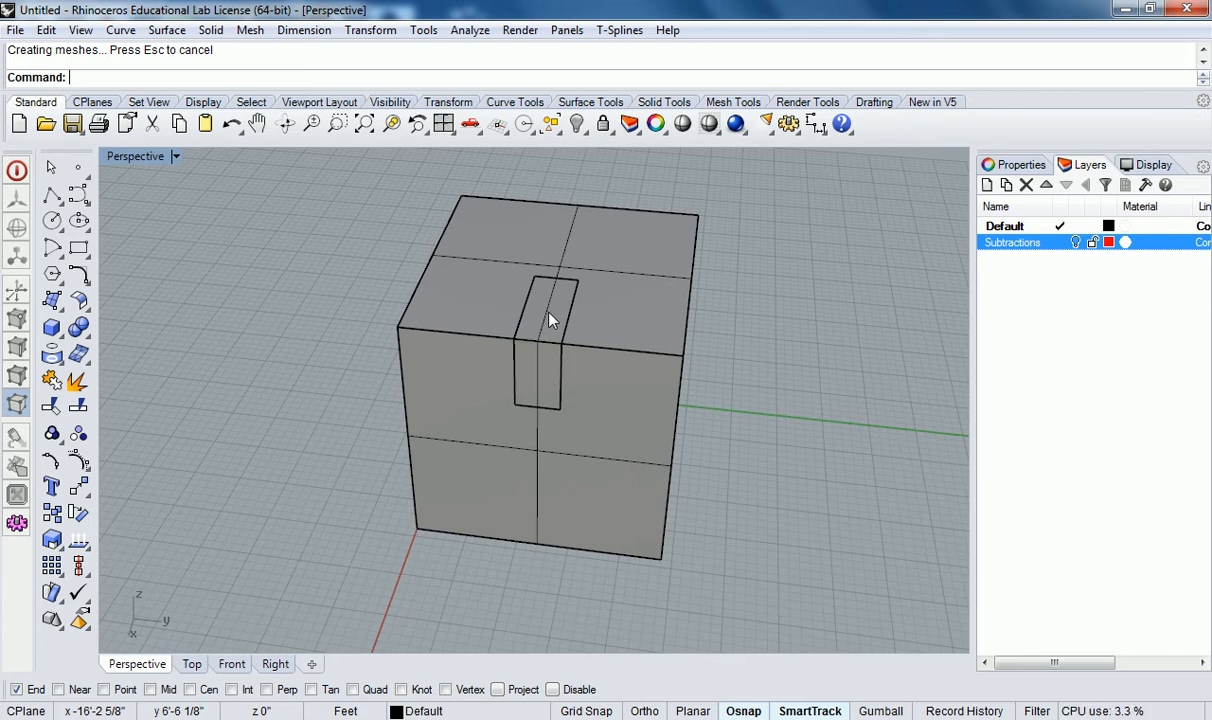
# Delete the two split pieces on the box's top and front faces and inspect the opening.
pyautogui.keyDown('ctrl'); pyautogui.keyDown('shift'); pyautogui.click(549, 320); pyautogui.keyUp('shift'); pyautogui.keyUp('ctrl')
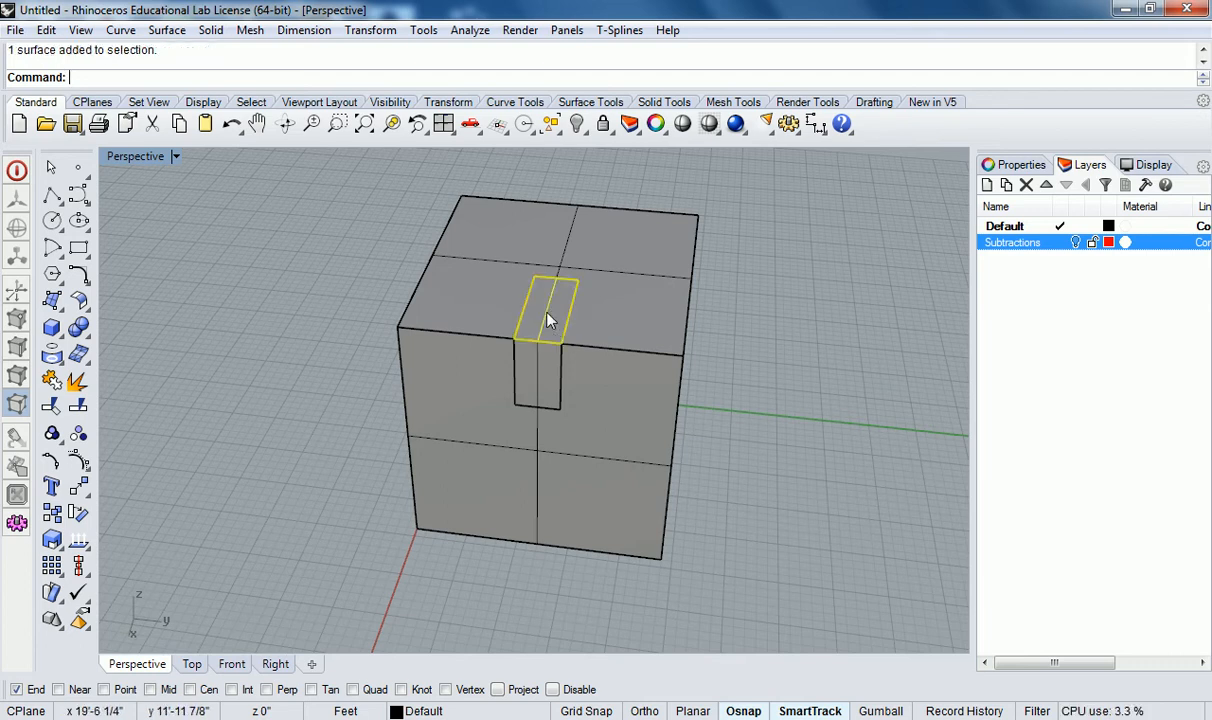
pyautogui.press('Delete')
pyautogui.keyDown('ctrl'); pyautogui.keyDown('shift'); pyautogui.click(549, 360); pyautogui.keyUp('shift'); pyautogui.keyUp('ctrl')
pyautogui.press('Delete')
pyautogui.moveTo(598, 288); pyautogui.dragTo(541, 319, button='right')
pyautogui.scroll(5, 514, 335)
pyautogui.moveTo(573, 363); pyautogui.dragTo(603, 334, button='right')
pyautogui.scroll(-6, 580, 338)
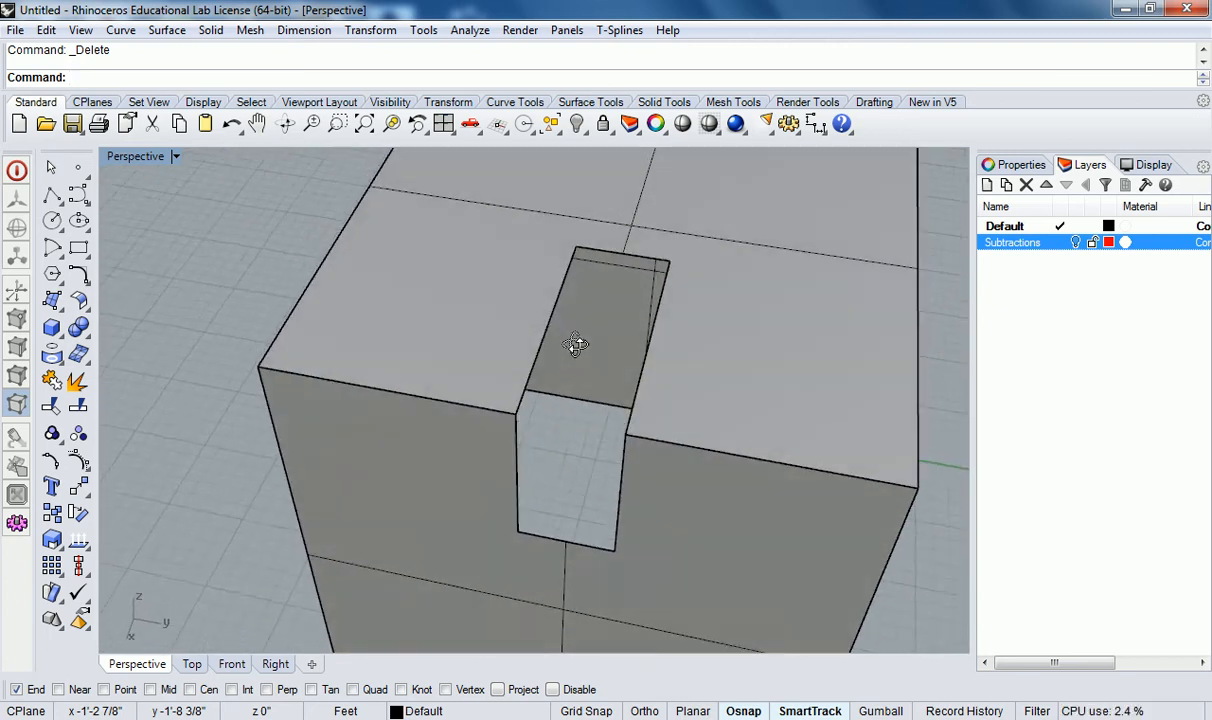
# Undo the deletion of both pieces, the hiding of the Subtractions layer and the split of the box.
pyautogui.moveTo(613, 430); pyautogui.dragTo(584, 444, button='right')
pyautogui.hotkey('ctrl', 'z')
pyautogui.hotkey('ctrl', 'z')
pyautogui.hotkey('ctrl', 'z')
pyautogui.hotkey('ctrl', 'z')
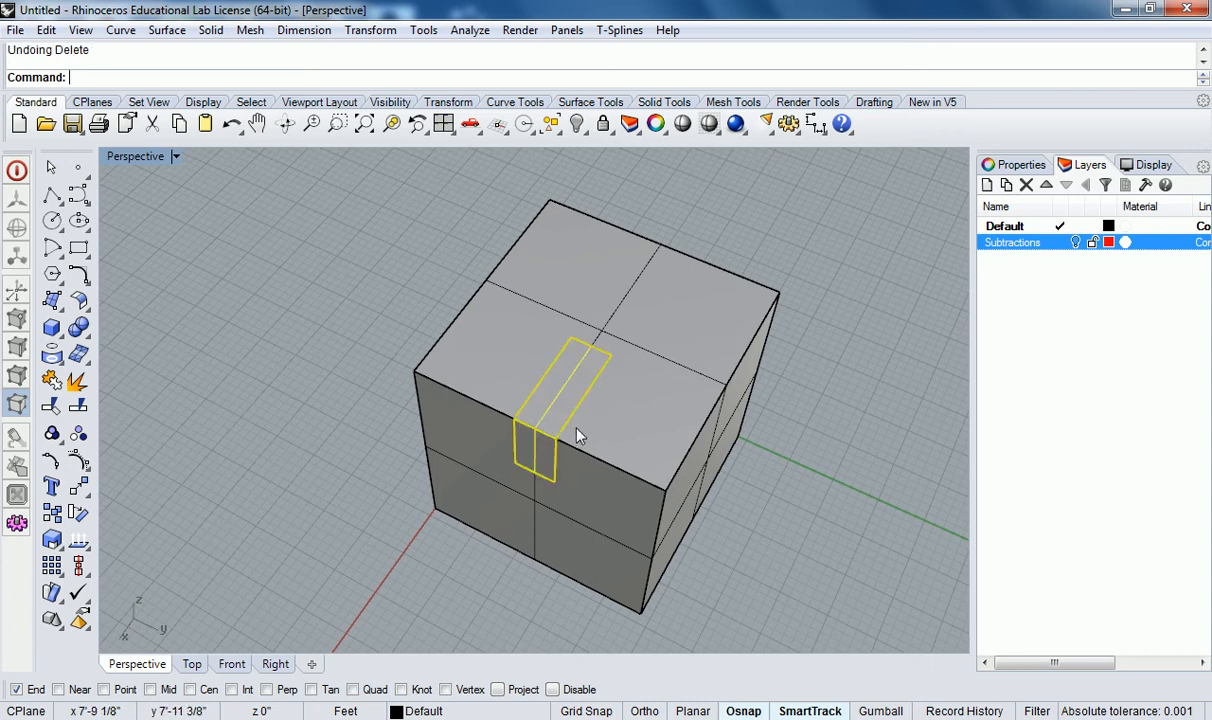
pyautogui.moveTo(487, 437); pyautogui.dragTo(587, 391, button='right')
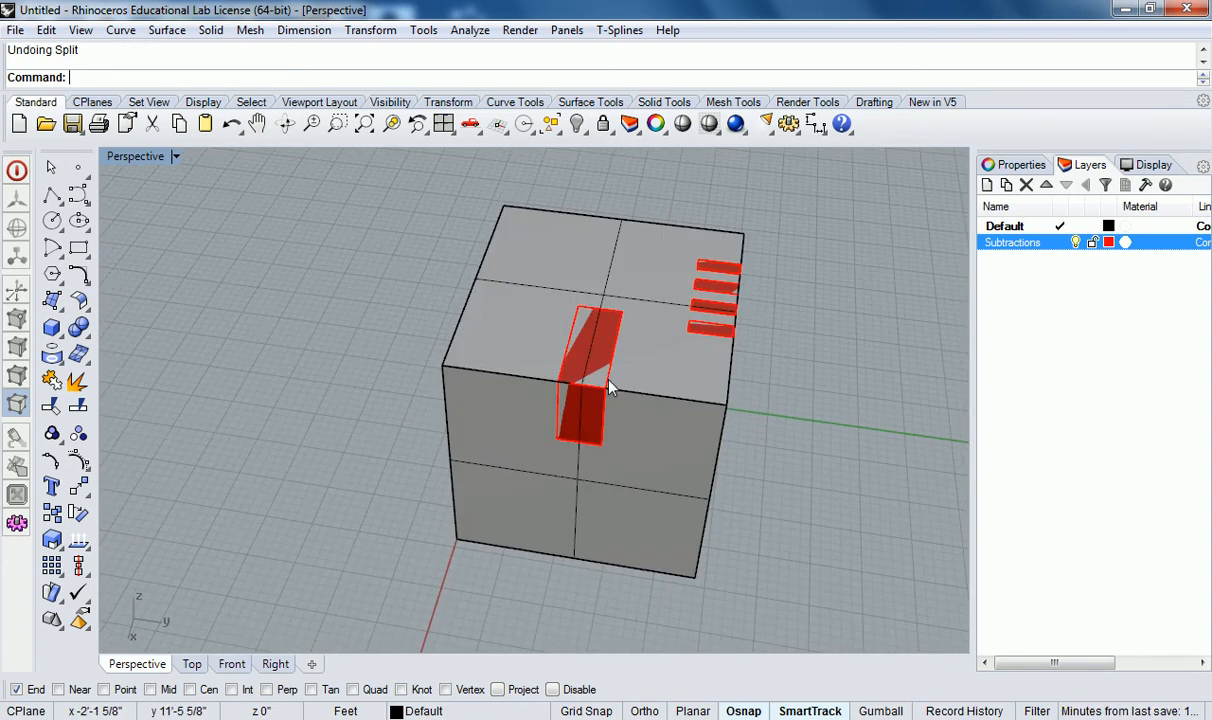
pyautogui.click(668, 392)
pyautogui.moveTo(779, 533); pyautogui.dragTo(595, 344, button='right')
pyautogui.moveTo(828, 308); pyautogui.dragTo(552, 402, button='right')
pyautogui.click(826, 409)
pyautogui.rightClick(826, 409)
pyautogui.press('Escape')
pyautogui.write('Split')
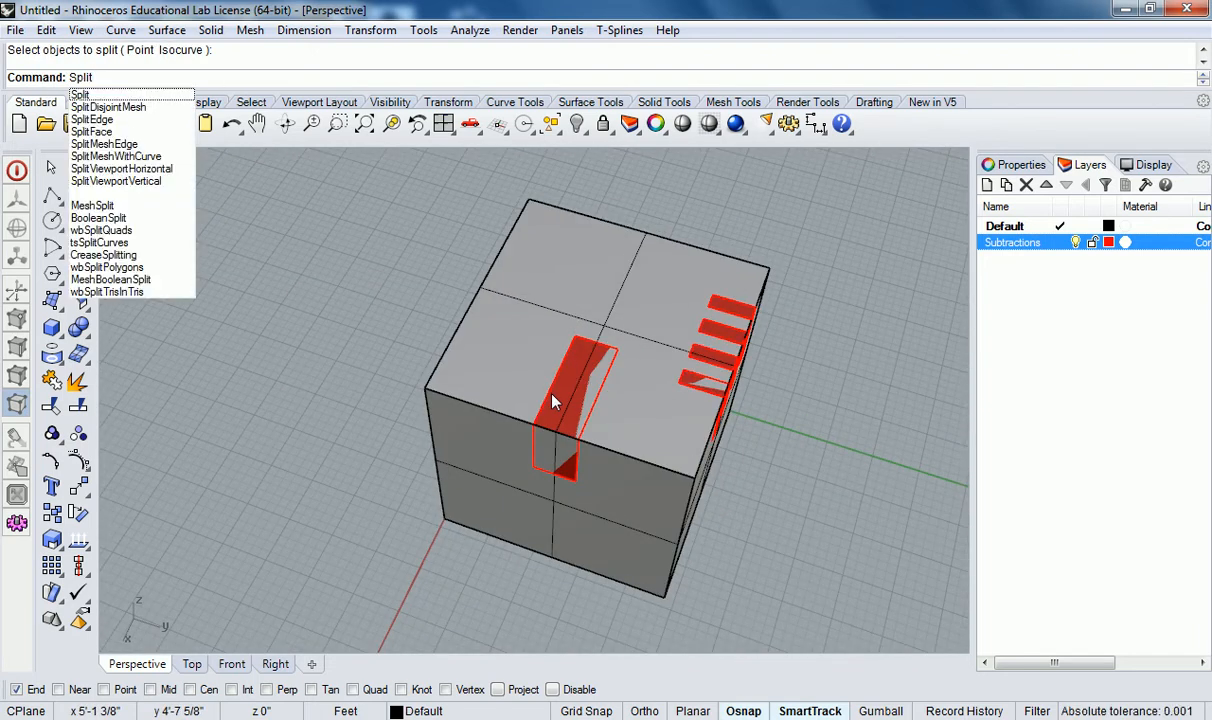
pyautogui.press('Return')
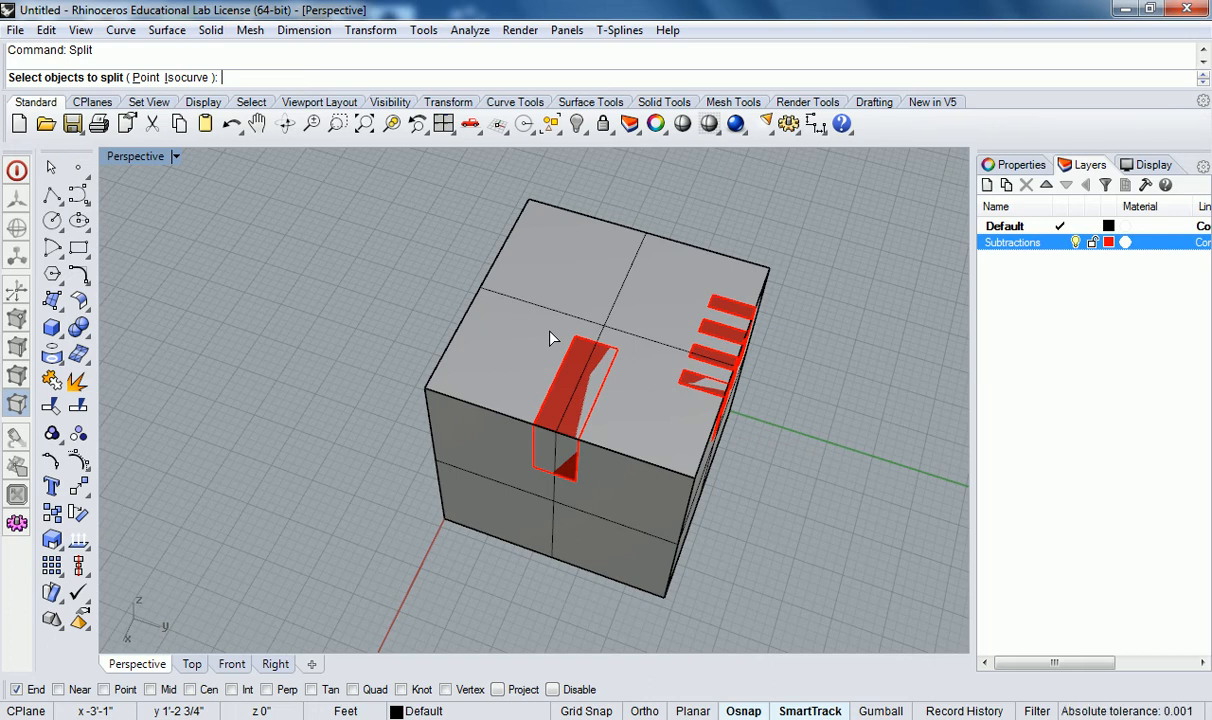
pyautogui.press('Escape')
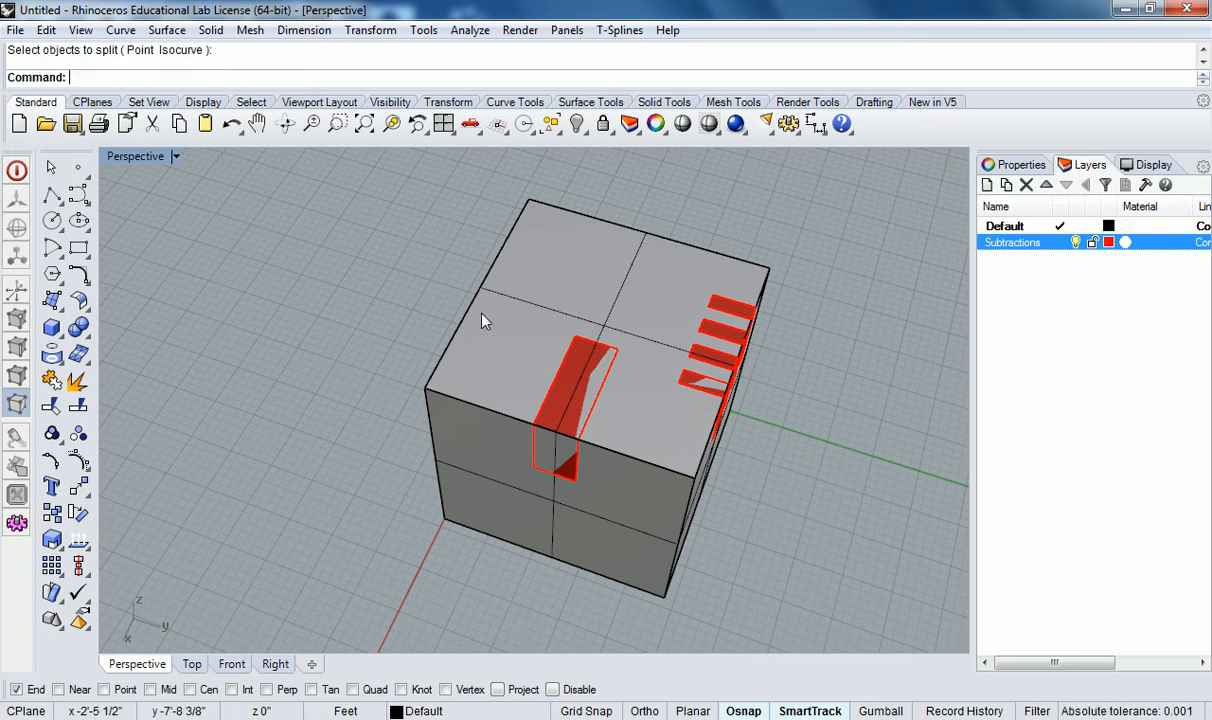
# Turn on Gumball and move the long red box slightly outward and upward so it protrudes past the large box's faces.
pyautogui.click(577, 378)
pyautogui.click(630, 427)
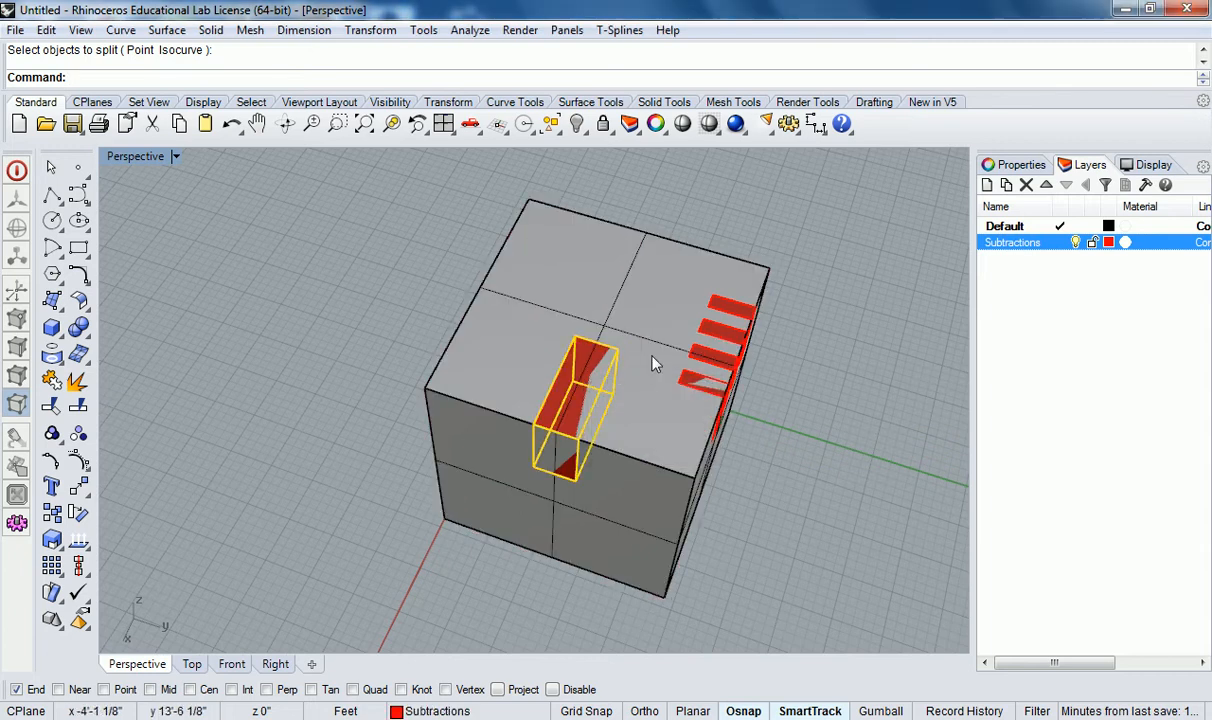
pyautogui.moveTo(690, 414); pyautogui.dragTo(576, 360, button='right')
pyautogui.moveTo(481, 319)
pyautogui.mouseDown()
pyautogui.moveTo(463, 316)
pyautogui.moveTo(465, 337)
pyautogui.moveTo(465, 314)
pyautogui.moveTo(467, 330)
pyautogui.mouseUp()
pyautogui.click(880, 711)
pyautogui.moveTo(493, 284); pyautogui.dragTo(492, 261)
pyautogui.click(427, 243)
pyautogui.moveTo(477, 338); pyautogui.dragTo(760, 338, button='right')
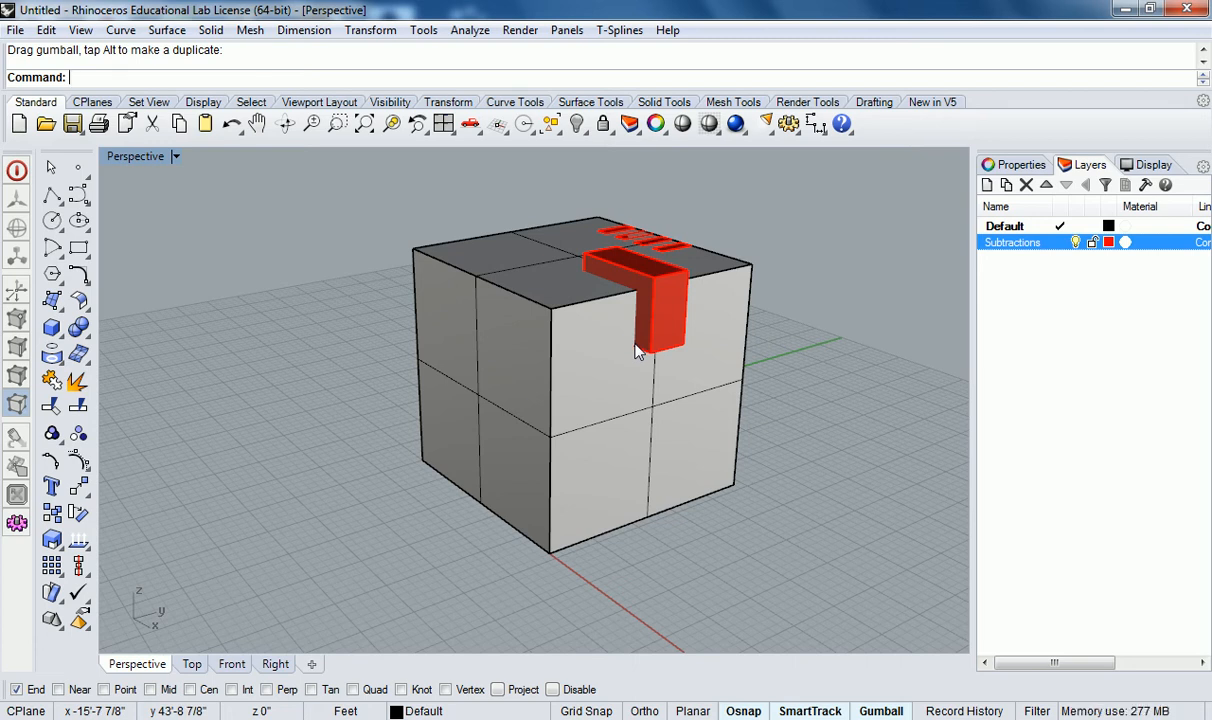
# Undo the moves of the long red box.
pyautogui.hotkey('ctrl', 'z')
pyautogui.hotkey('ctrl', 'z')
pyautogui.hotkey('ctrl', 'z')
pyautogui.hotkey('ctrl', 'z')
# Split the large bottomless box using the long red box as the cutting object.
pyautogui.moveTo(771, 268); pyautogui.dragTo(587, 307, button='right')
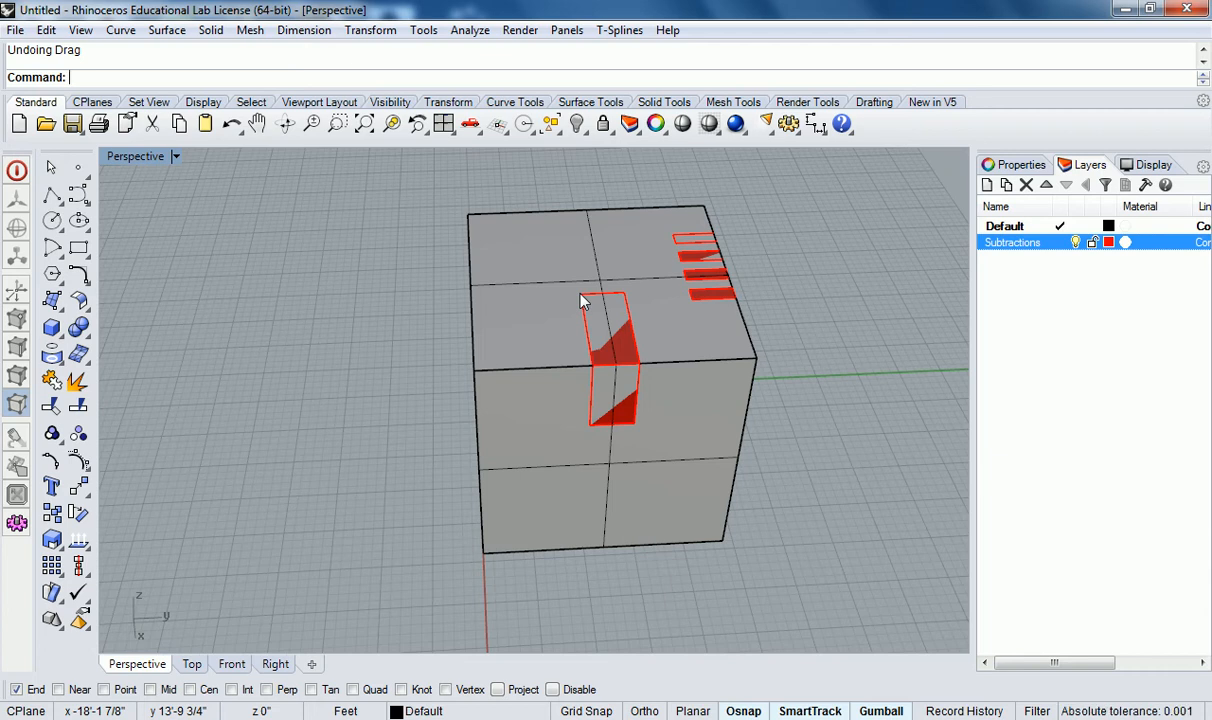
pyautogui.write('Split')
pyautogui.press('Return')
pyautogui.click(485, 314)
pyautogui.press('Return')
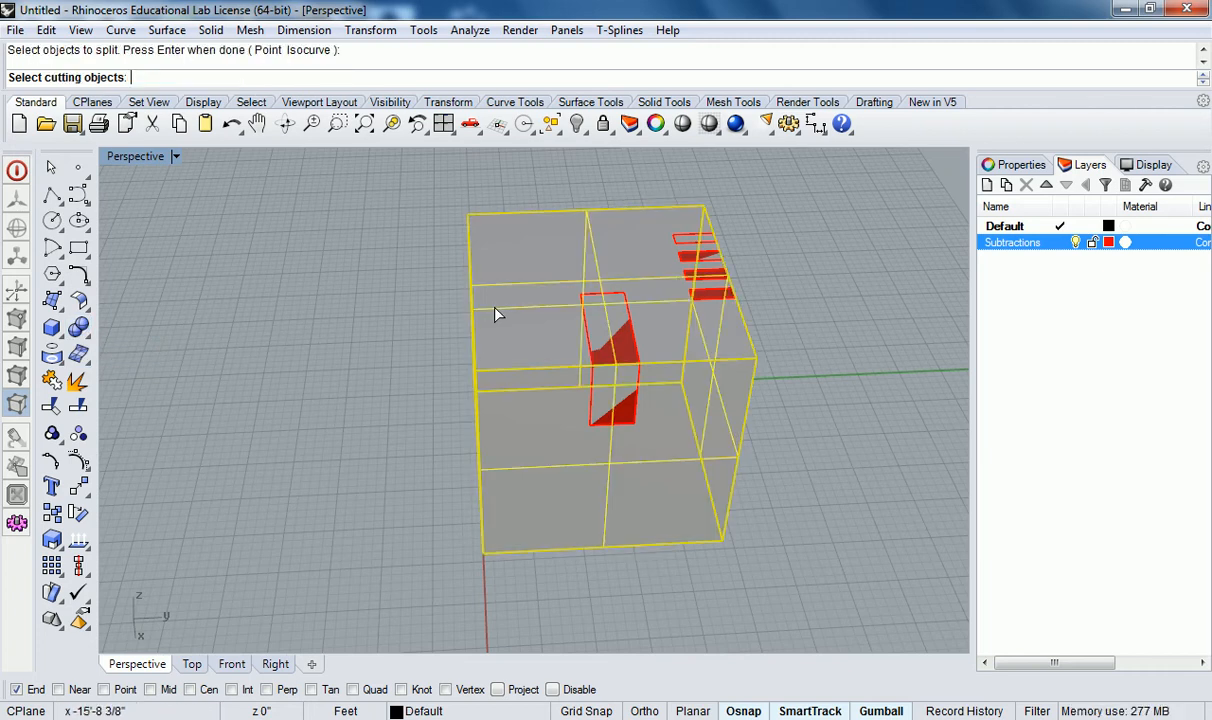
pyautogui.click(583, 316)
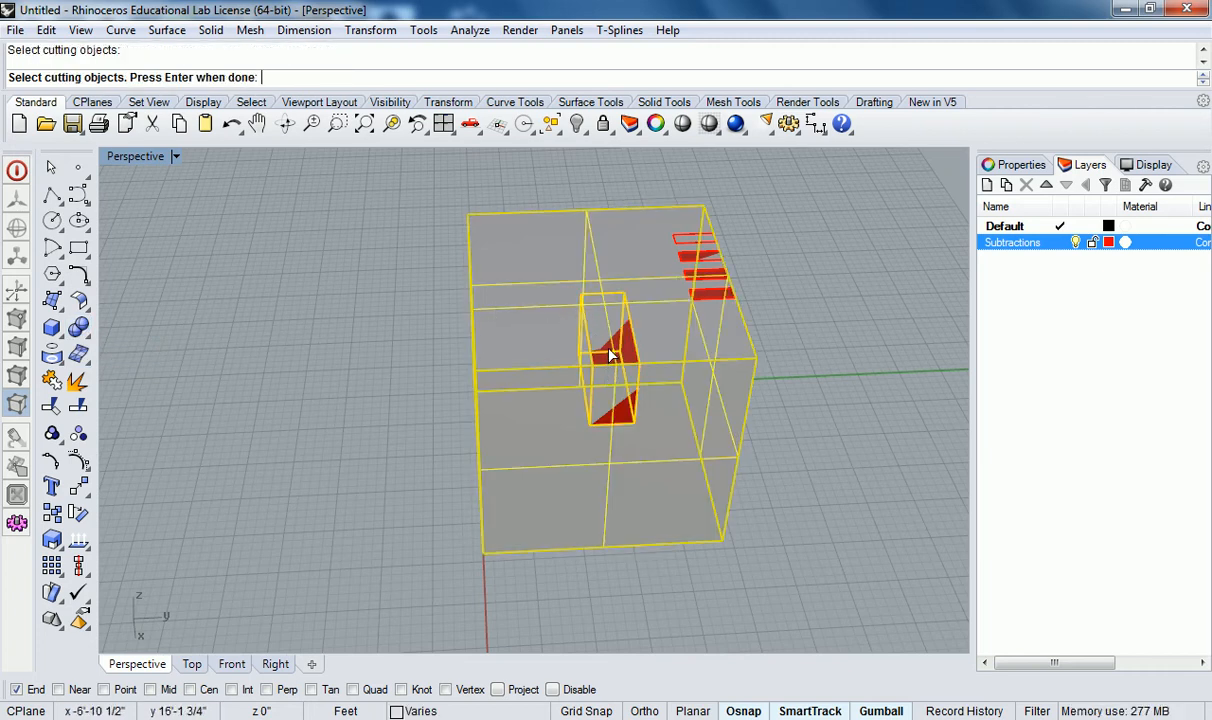
pyautogui.press('Return')
# Hide the Subtractions layer and delete the split pieces on the large box's top and front faces.
pyautogui.moveTo(600, 341); pyautogui.dragTo(565, 368, button='right')
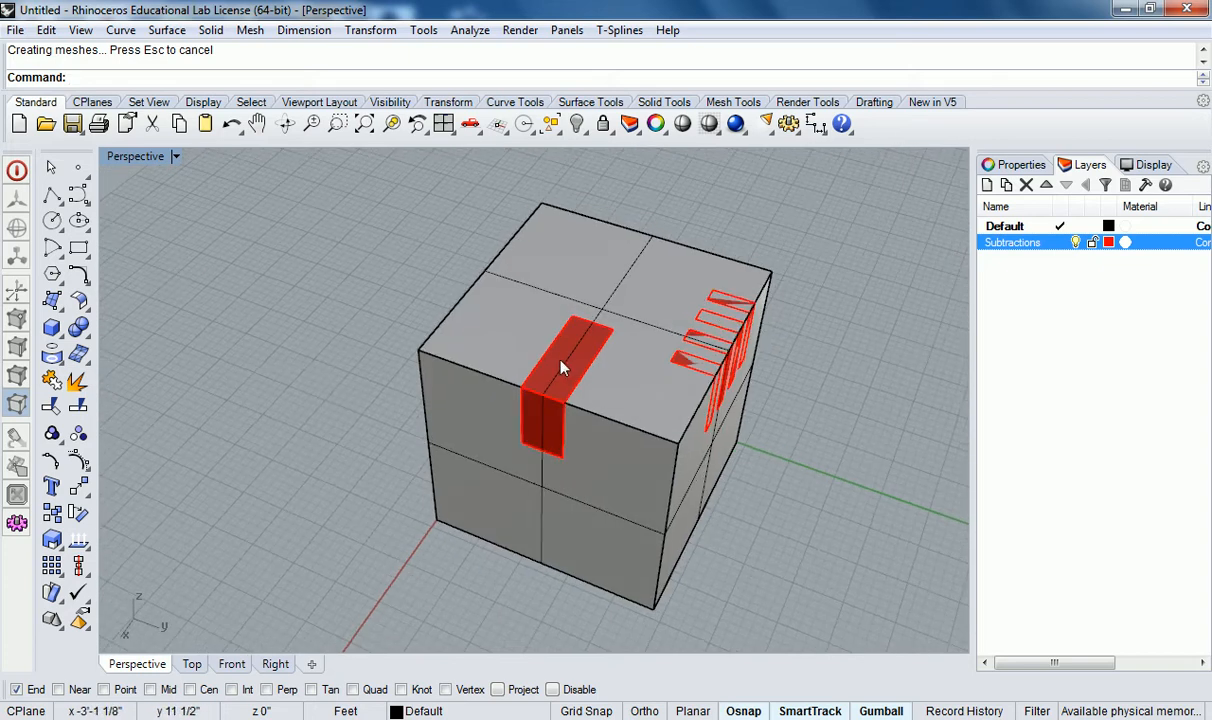
pyautogui.click(1076, 242)
pyautogui.click(583, 357)
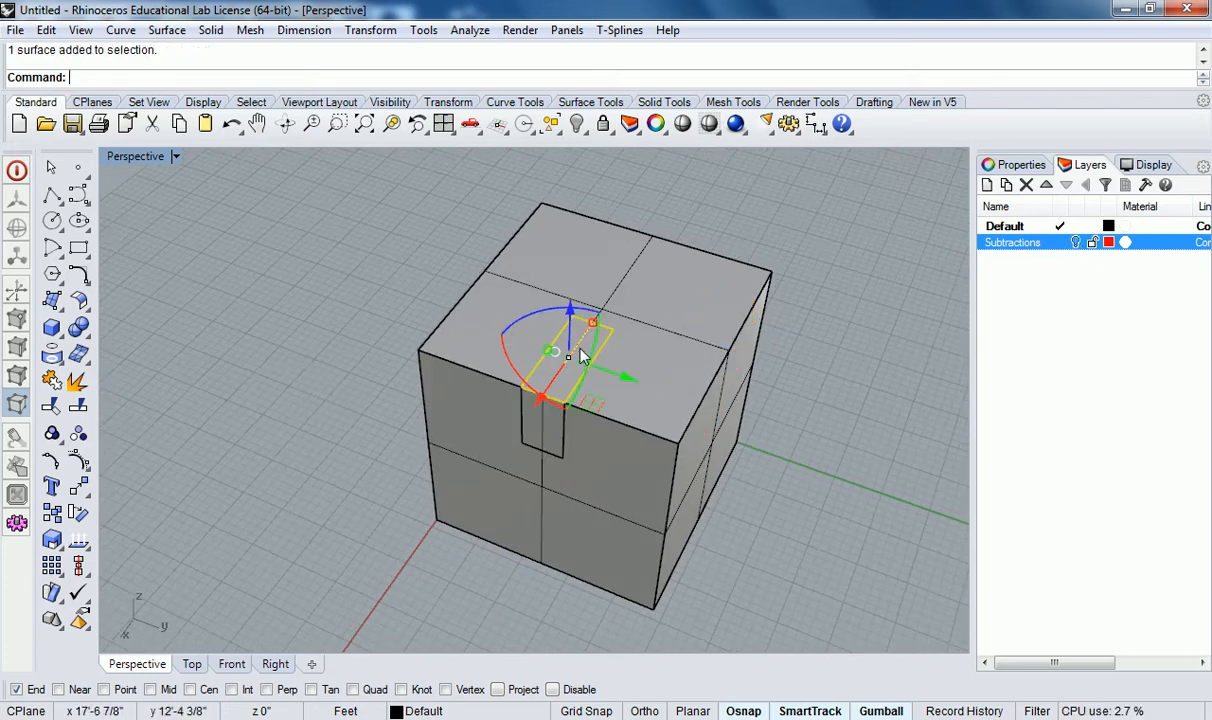
pyautogui.press('Delete')
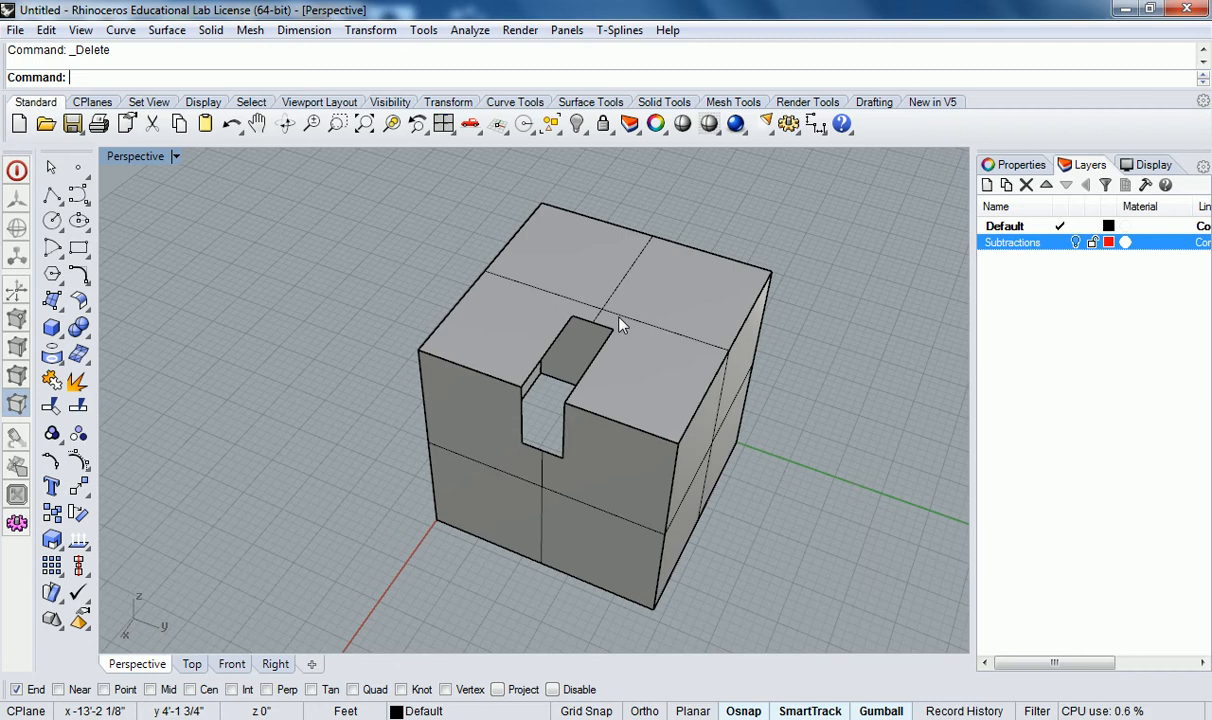
# Start OffsetSrf on the notched open box and set the offset distance to 6".
pyautogui.moveTo(641, 360); pyautogui.dragTo(650, 528, button='right')
pyautogui.write('Offset')
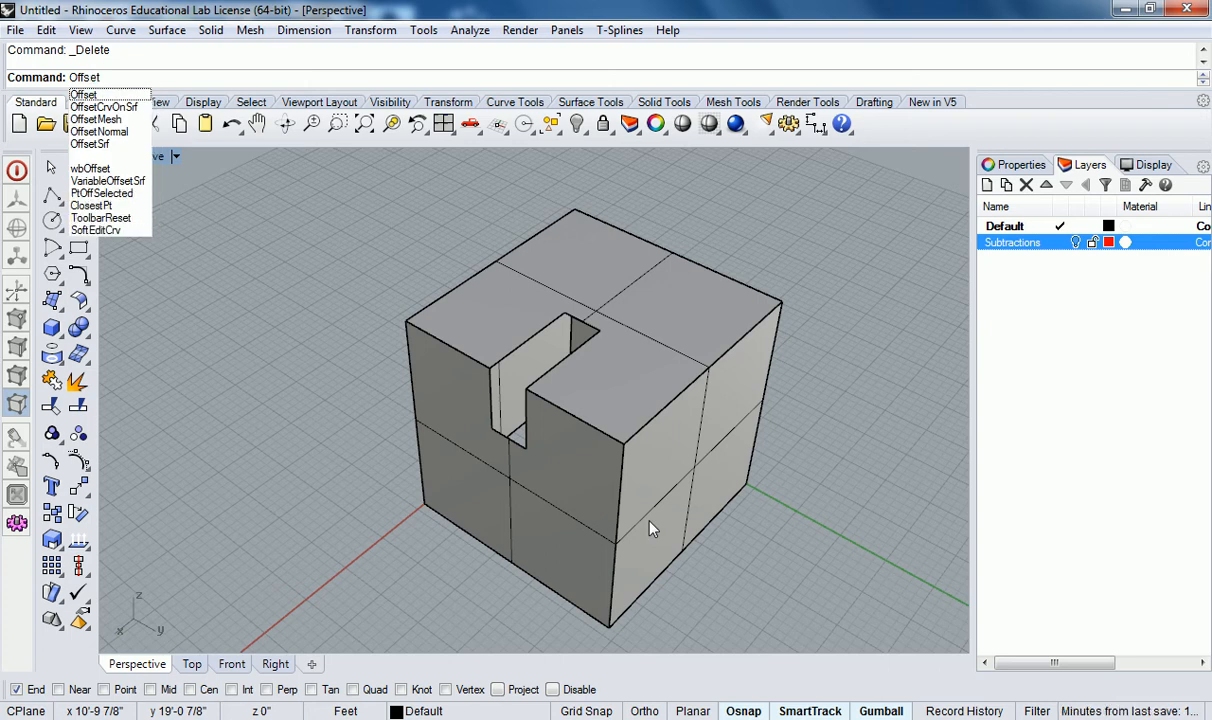
pyautogui.write('Srf')
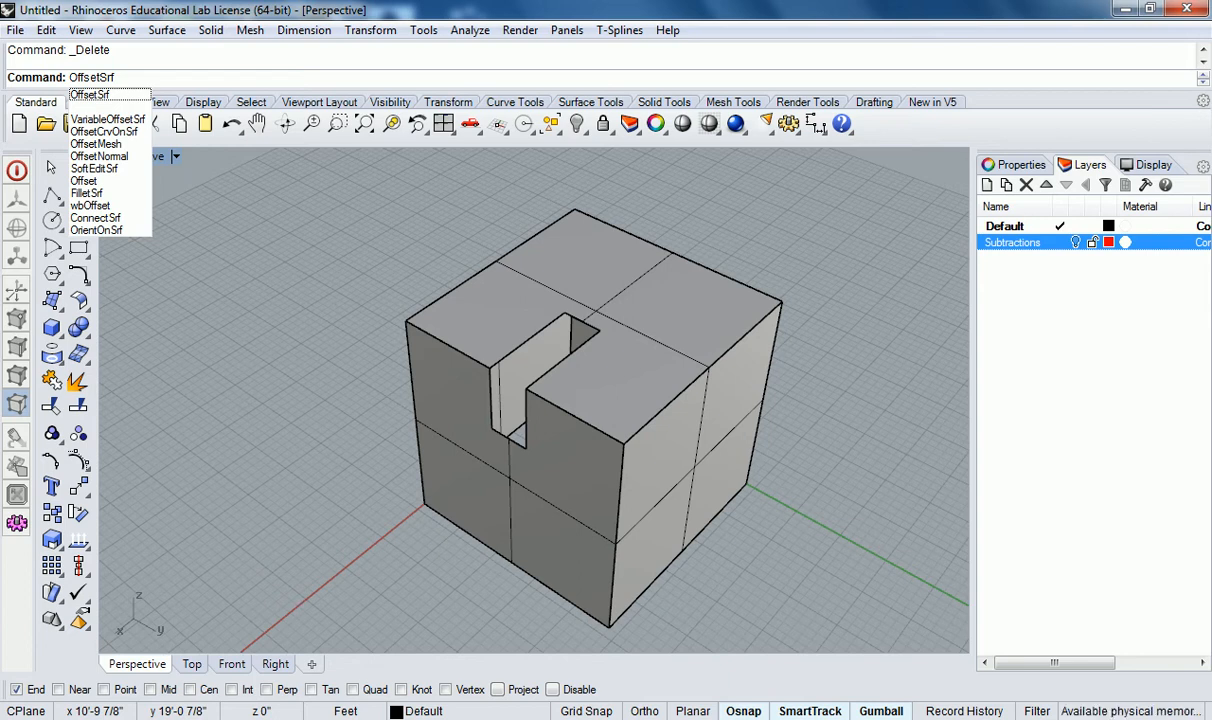
pyautogui.press('Return')
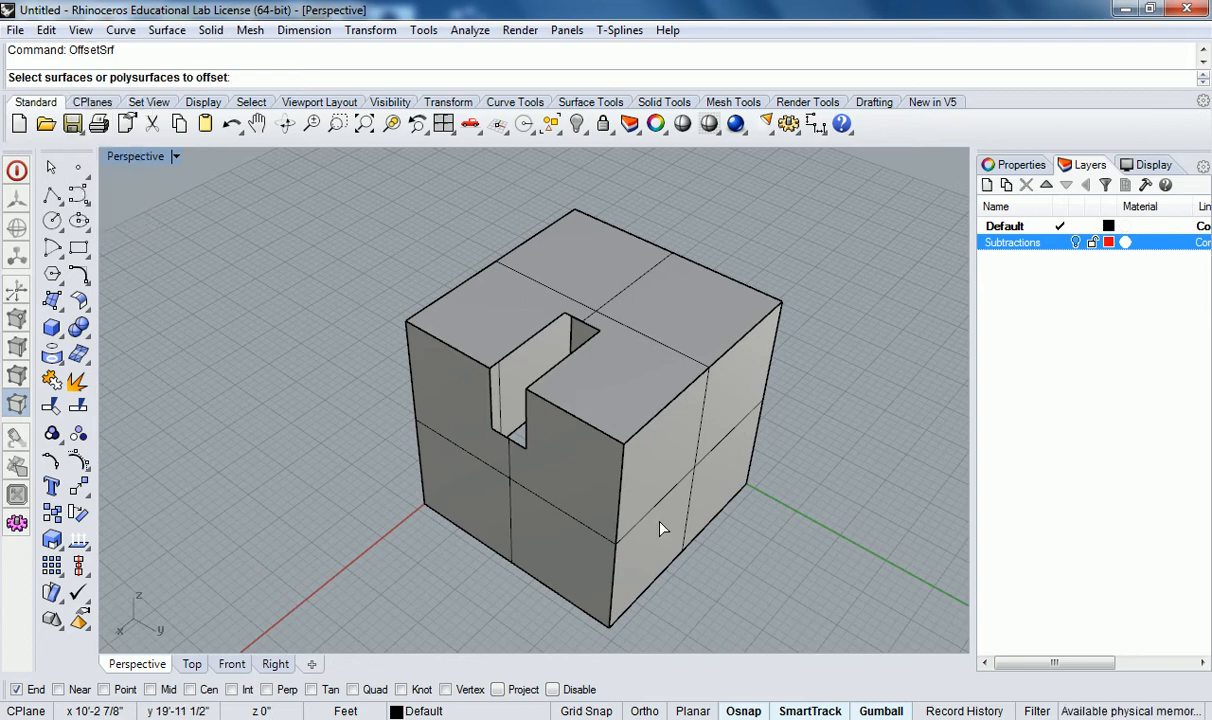
pyautogui.click(507, 411)
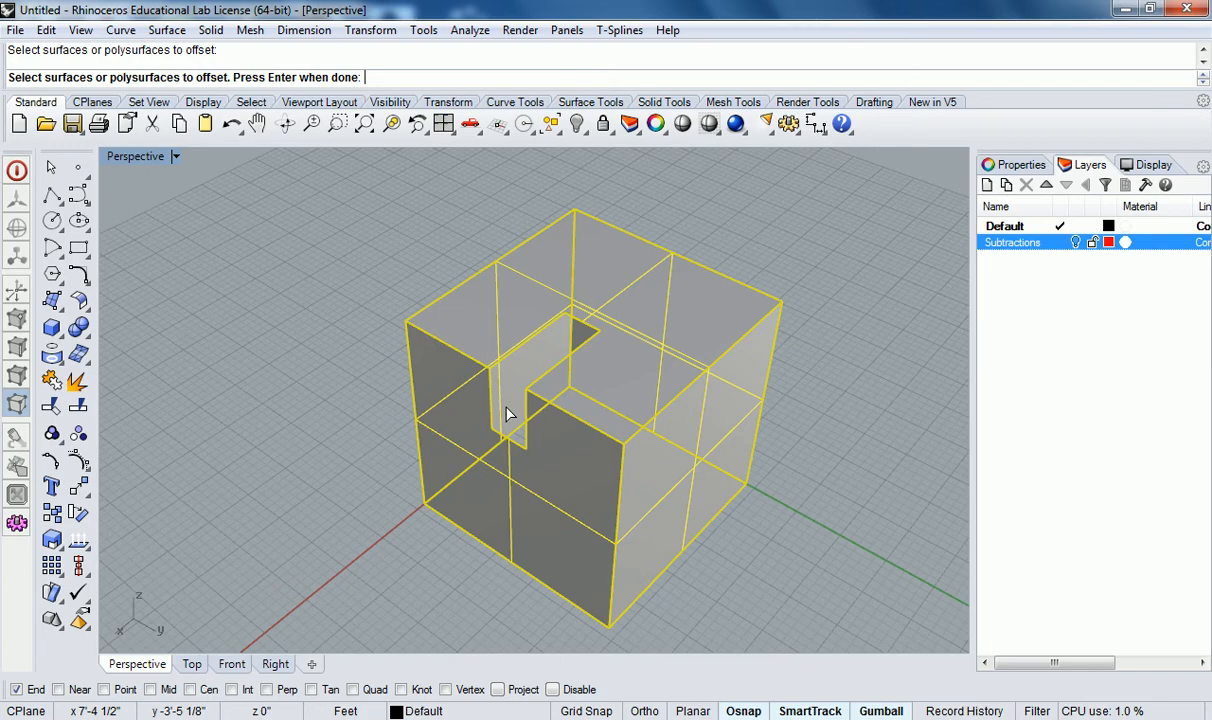
pyautogui.press('Return')
pyautogui.moveTo(663, 522); pyautogui.dragTo(763, 526, button='right')
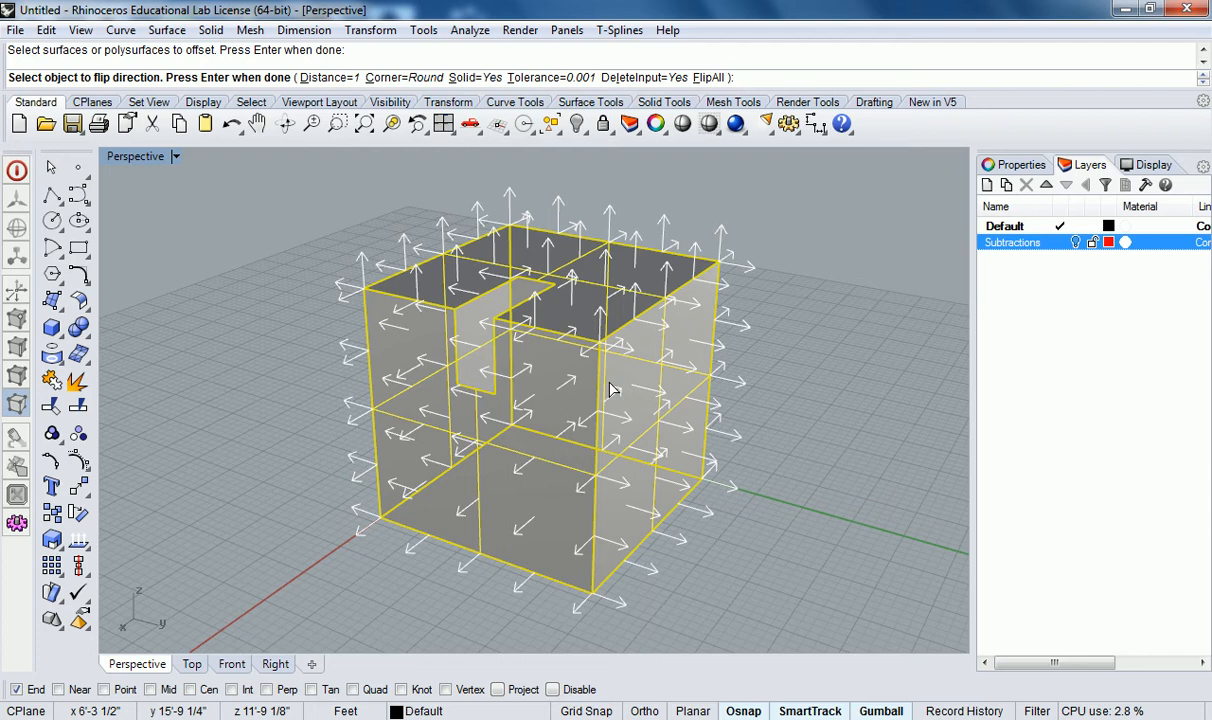
pyautogui.click(329, 79)
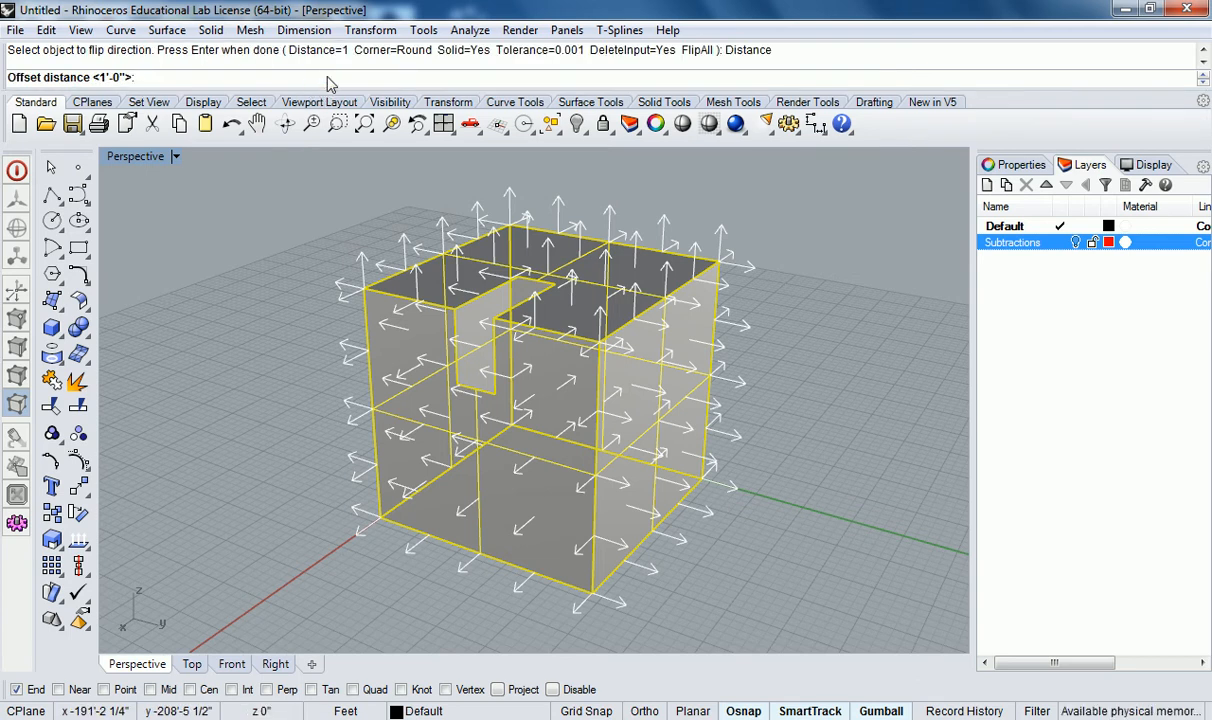
pyautogui.write('6"')
pyautogui.press('Return')
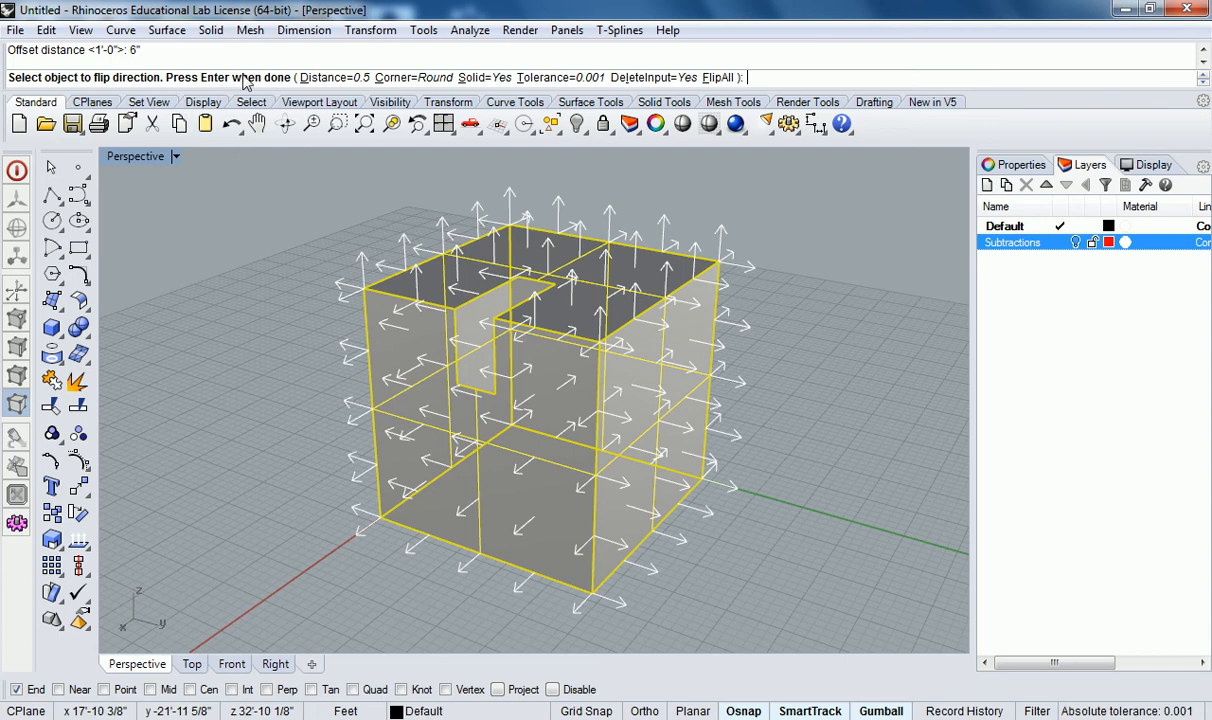
# Flip all offset directions inward and complete the offset as a solid, inspecting the wall thickness at the notch.
pyautogui.moveTo(668, 301); pyautogui.dragTo(693, 325, button='right')
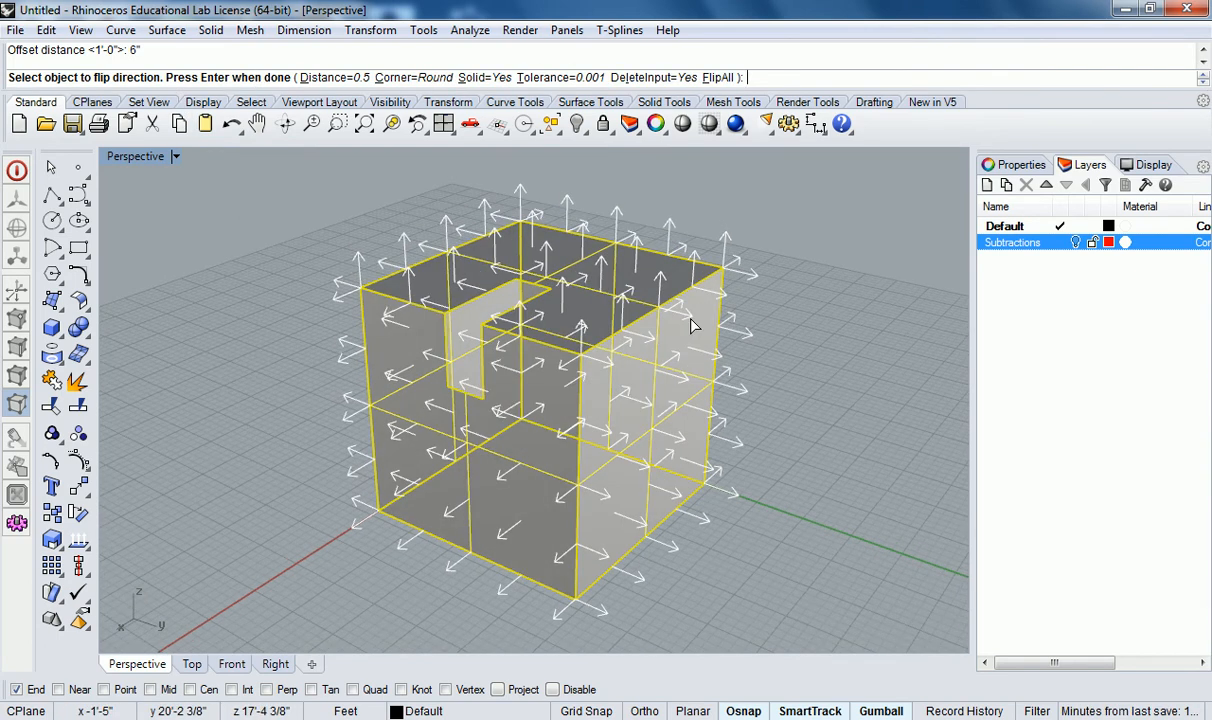
pyautogui.click(712, 78)
pyautogui.moveTo(684, 408); pyautogui.dragTo(657, 333, button='right')
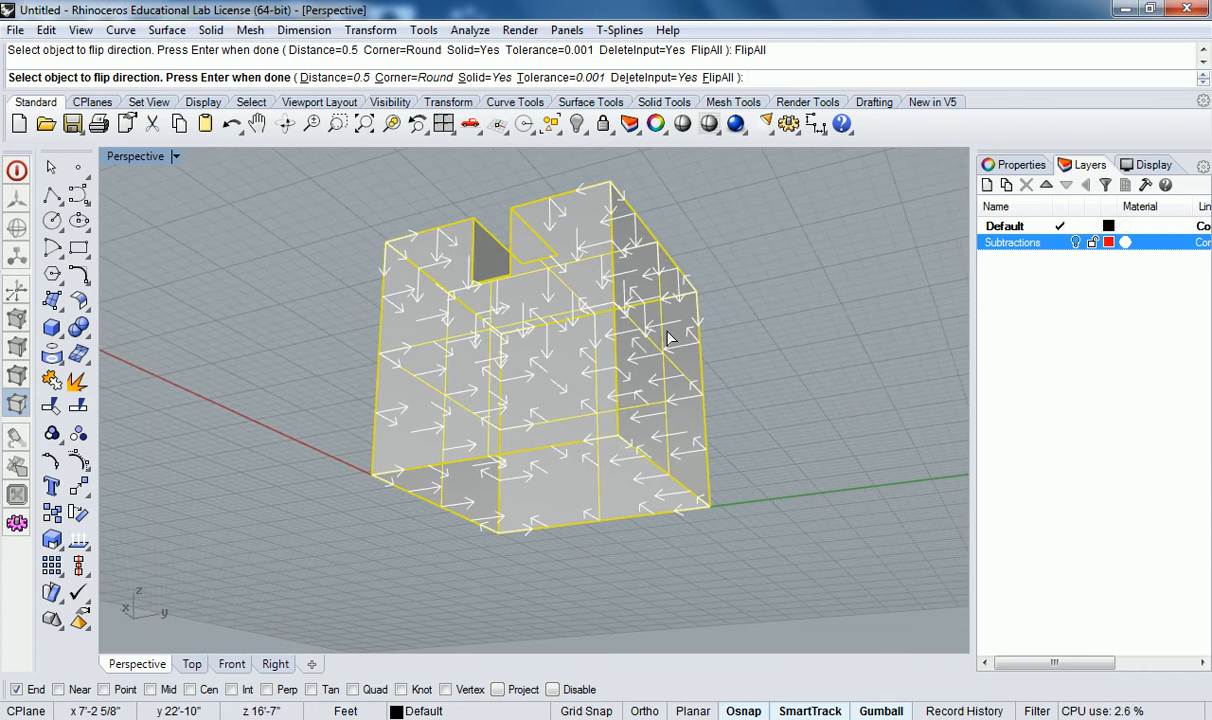
pyautogui.press('Return')
pyautogui.moveTo(690, 301); pyautogui.dragTo(820, 428, button='right')
pyautogui.scroll(5, 671, 306)
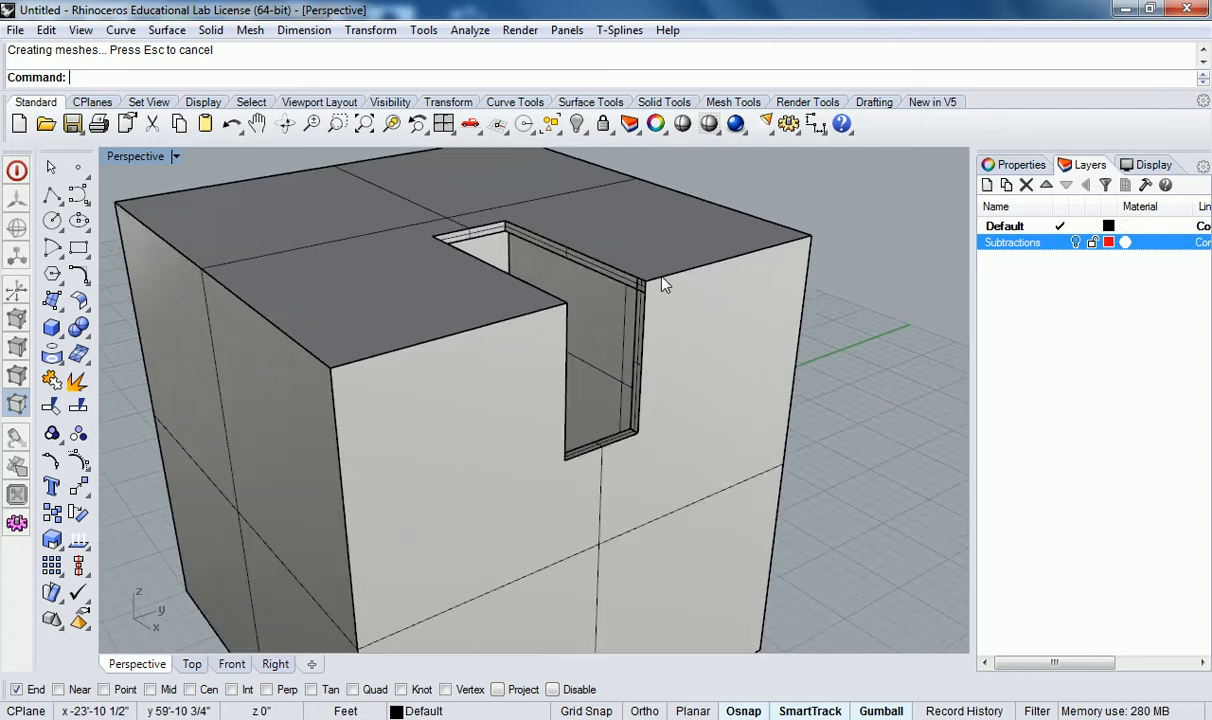
pyautogui.scroll(-5, 655, 305)
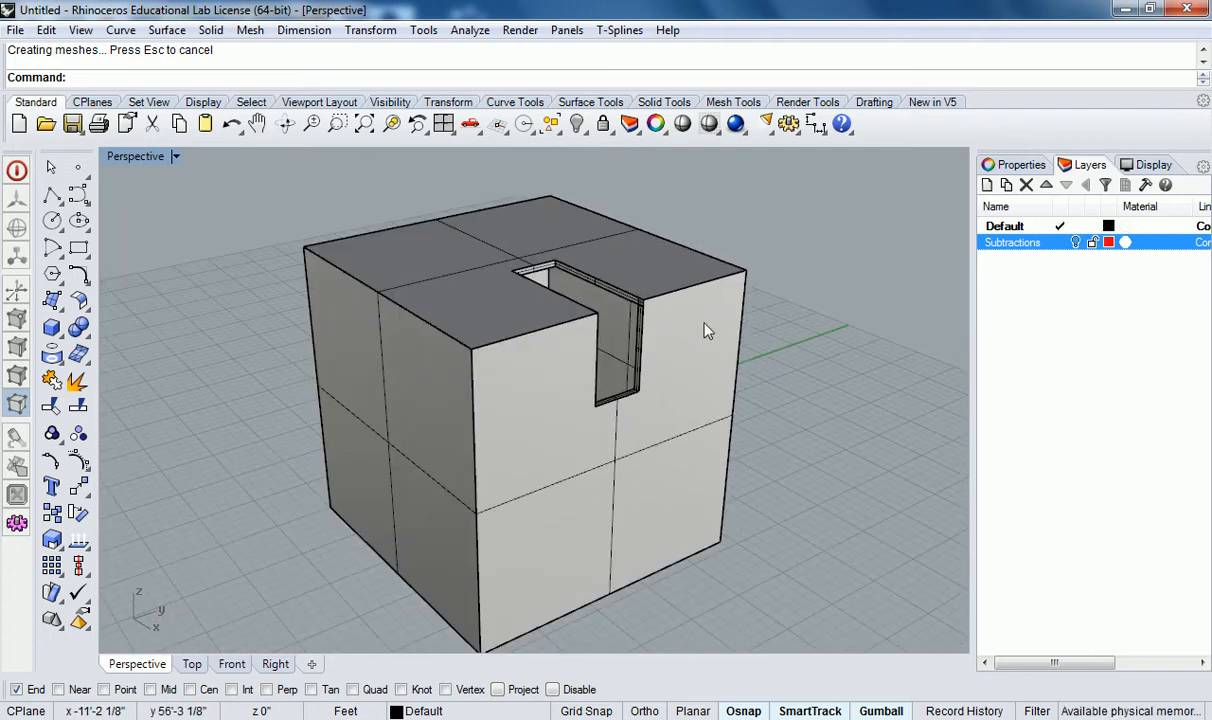
pyautogui.moveTo(680, 333); pyautogui.dragTo(683, 326, button='right')
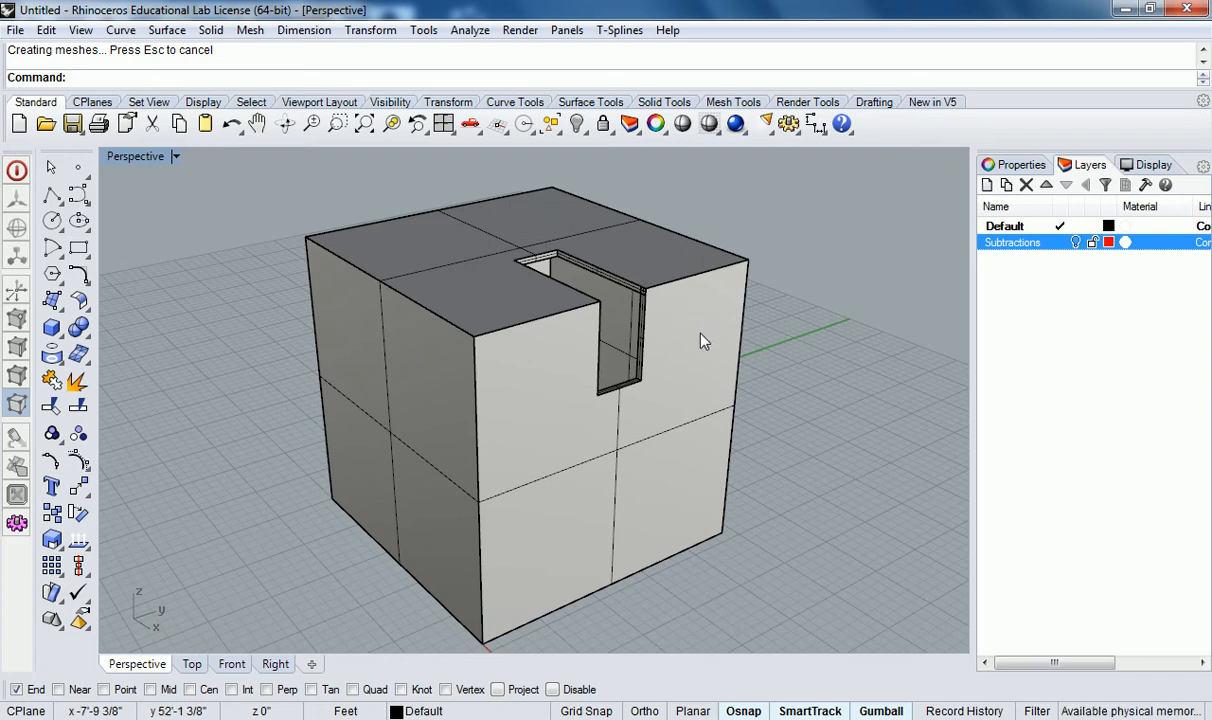
pyautogui.moveTo(700, 339); pyautogui.dragTo(424, 347, button='right')
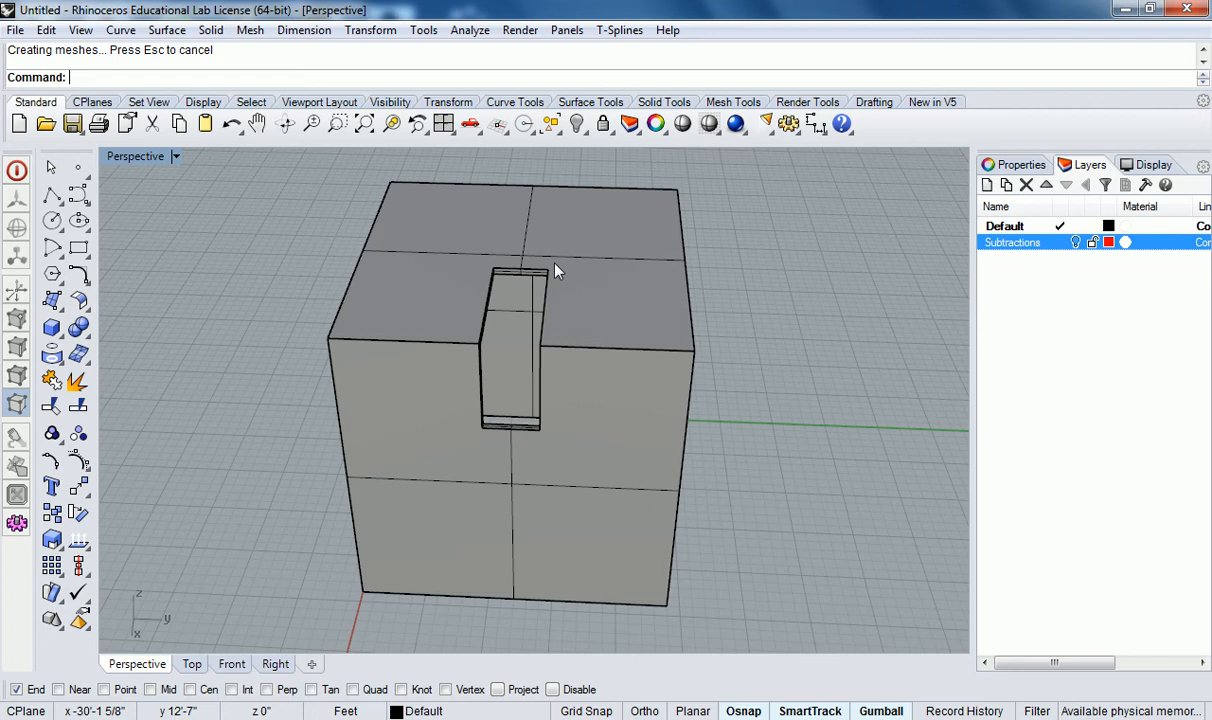
pyautogui.moveTo(571, 330); pyautogui.dragTo(668, 390, button='right')
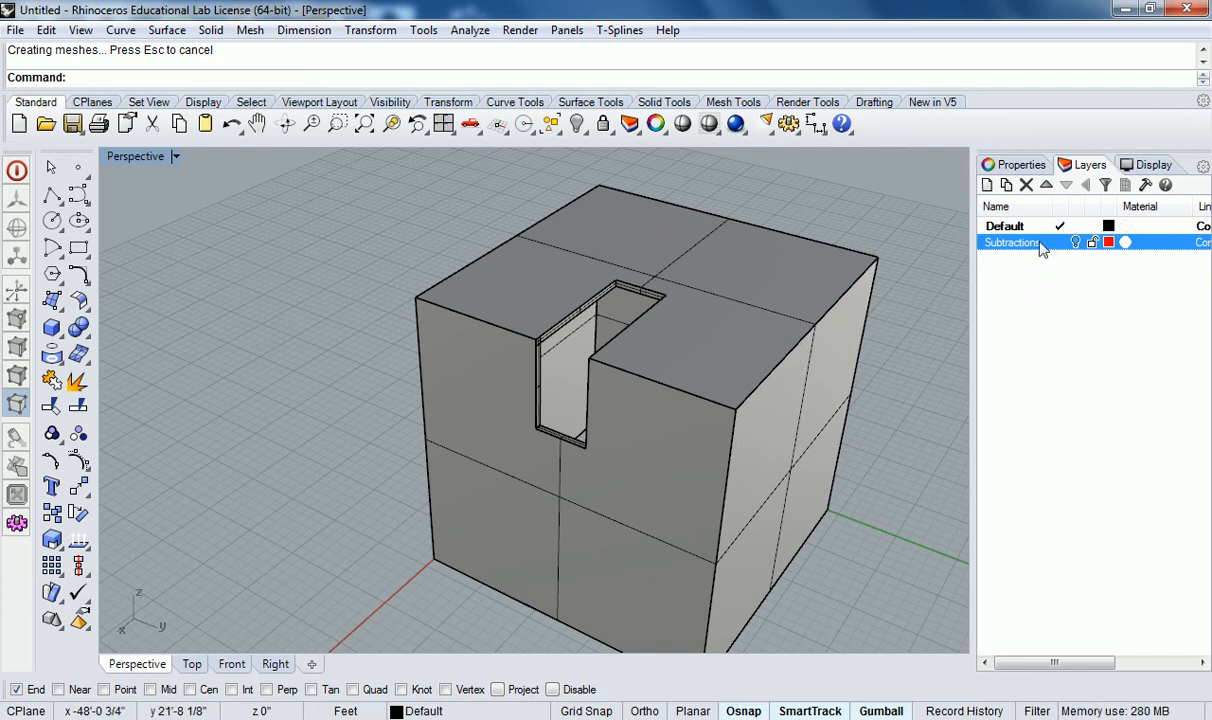
# Show the Subtractions layer and split the thickened box with the small red box nearest the notched face.
pyautogui.click(1076, 243)
pyautogui.moveTo(885, 338); pyautogui.dragTo(345, 248, button='right')
pyautogui.scroll(5, 560, 330)
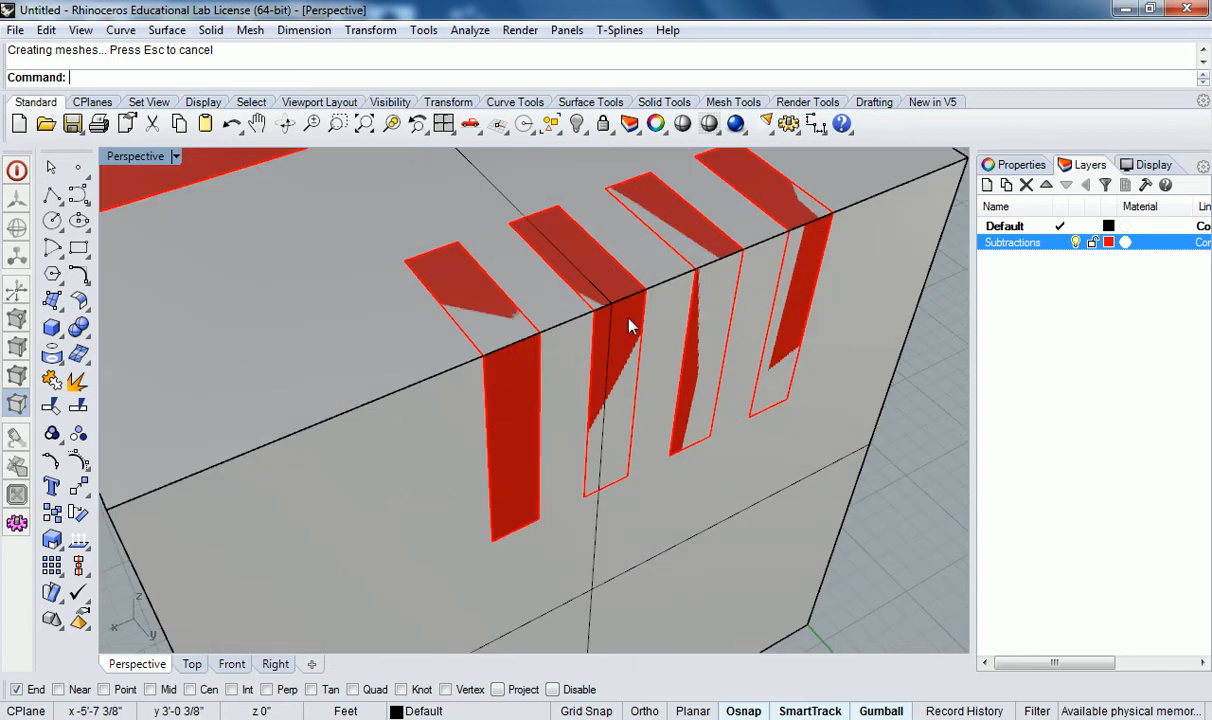
pyautogui.keyDown('shift'); pyautogui.moveTo(791, 267); pyautogui.dragTo(787, 269, button='right'); pyautogui.keyUp('shift')
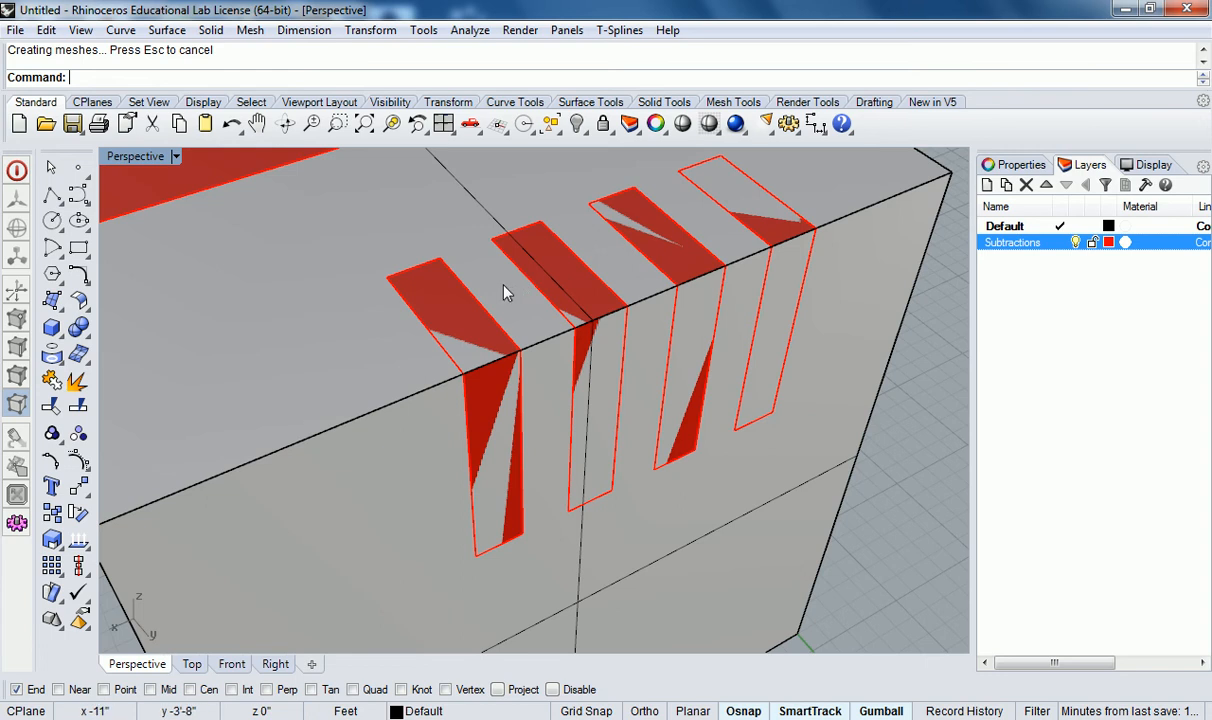
pyautogui.write('Split')
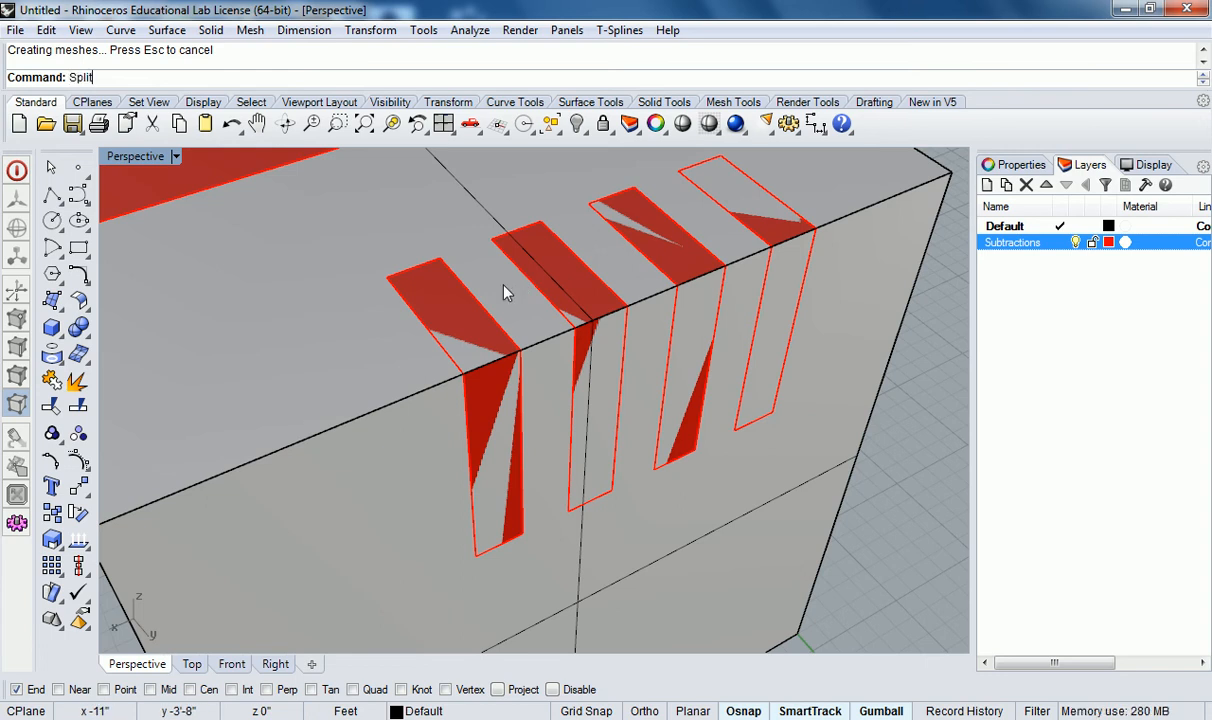
pyautogui.press('Return')
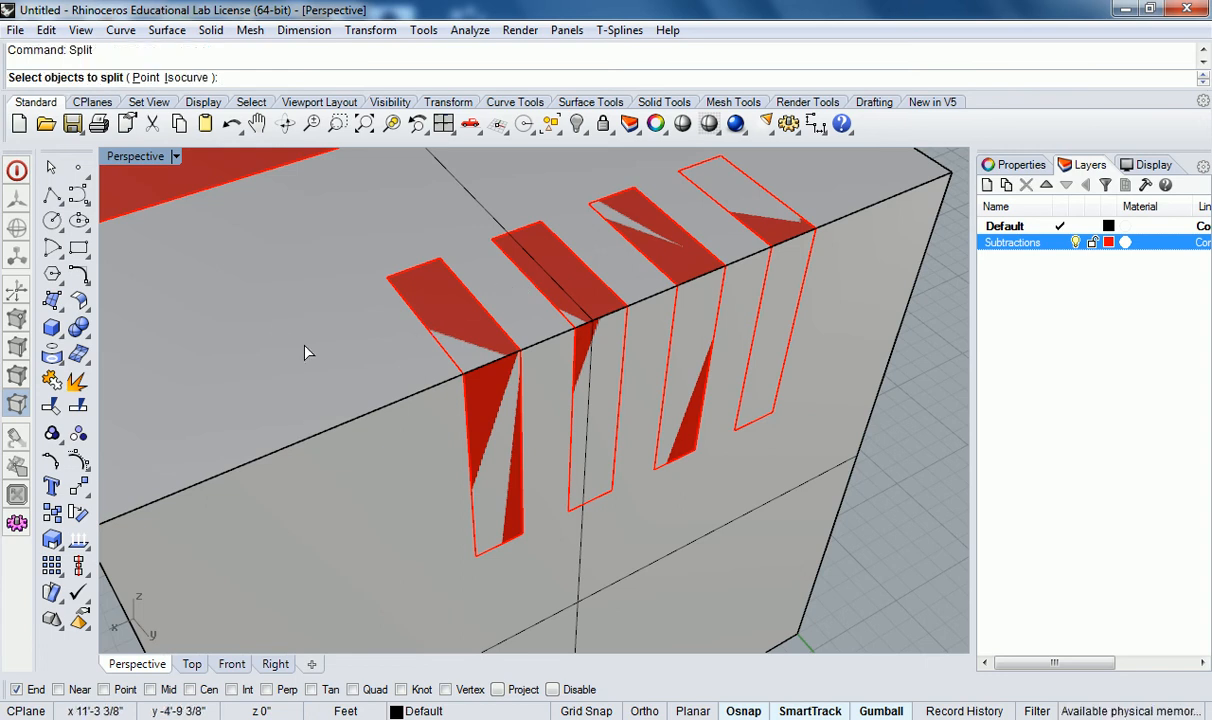
pyautogui.click(313, 381)
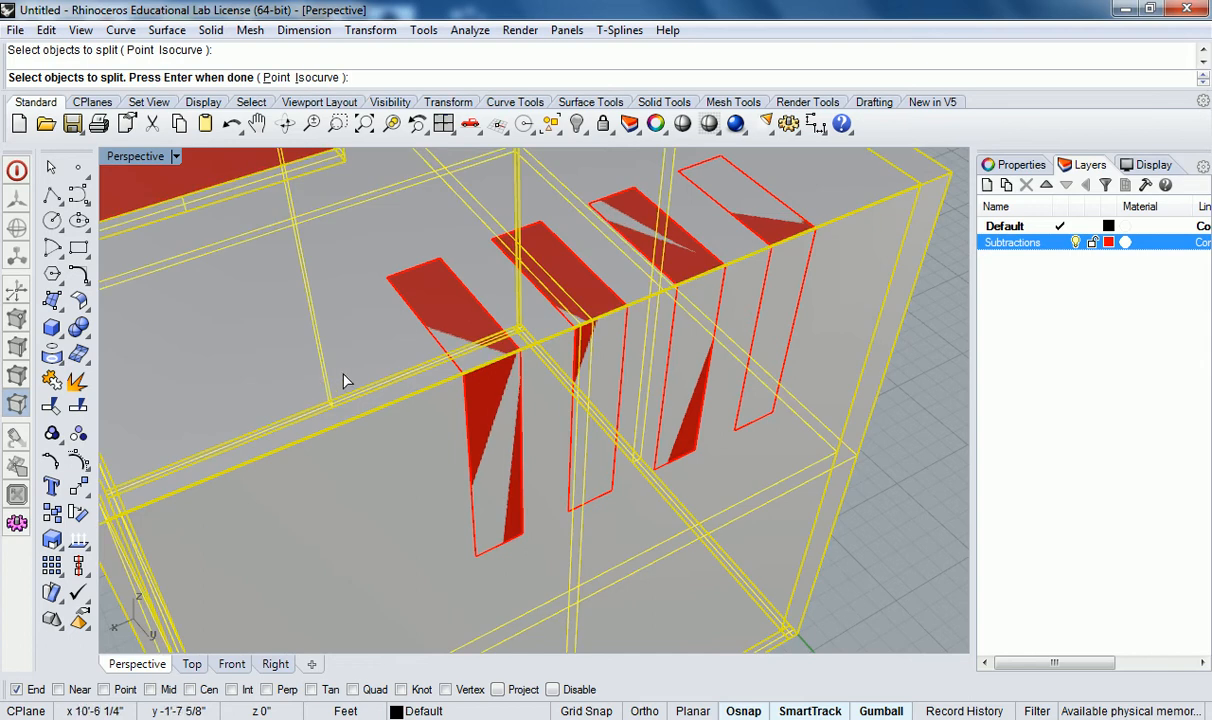
pyautogui.press('Return')
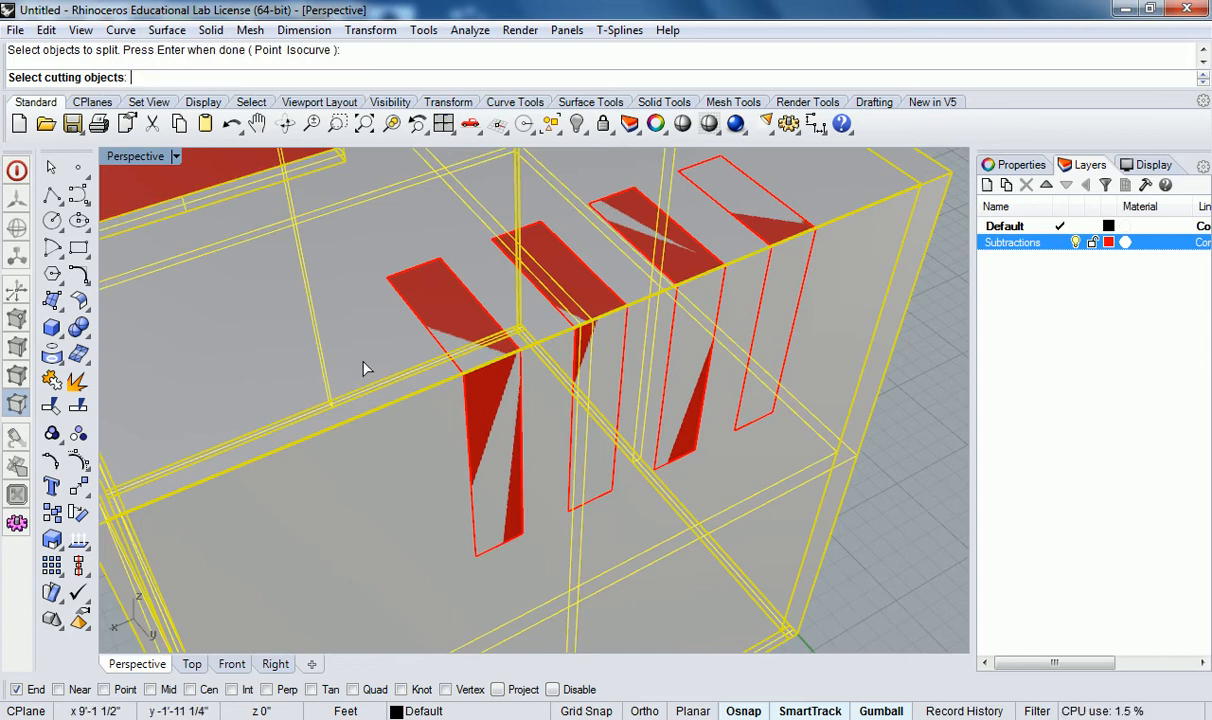
pyautogui.click(453, 332)
pyautogui.press('Return')
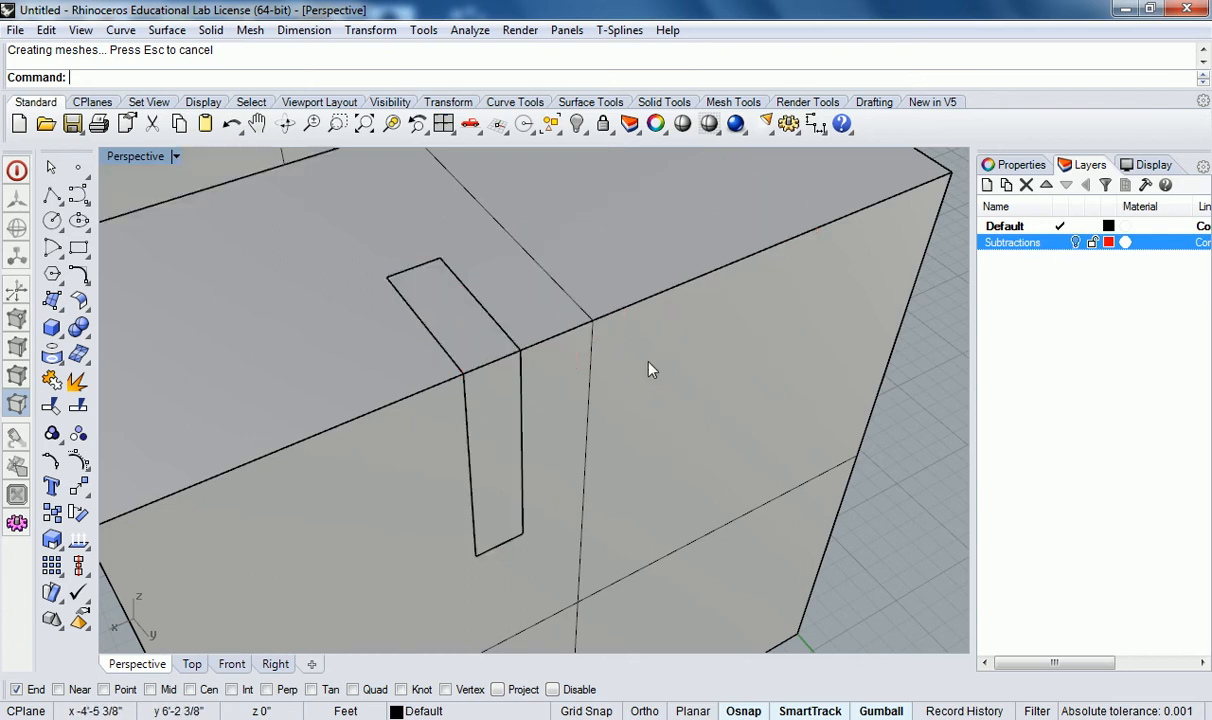
# Hide the Subtractions layer and delete the outer and inner wall pieces cut by the small red box.
pyautogui.click(487, 342)
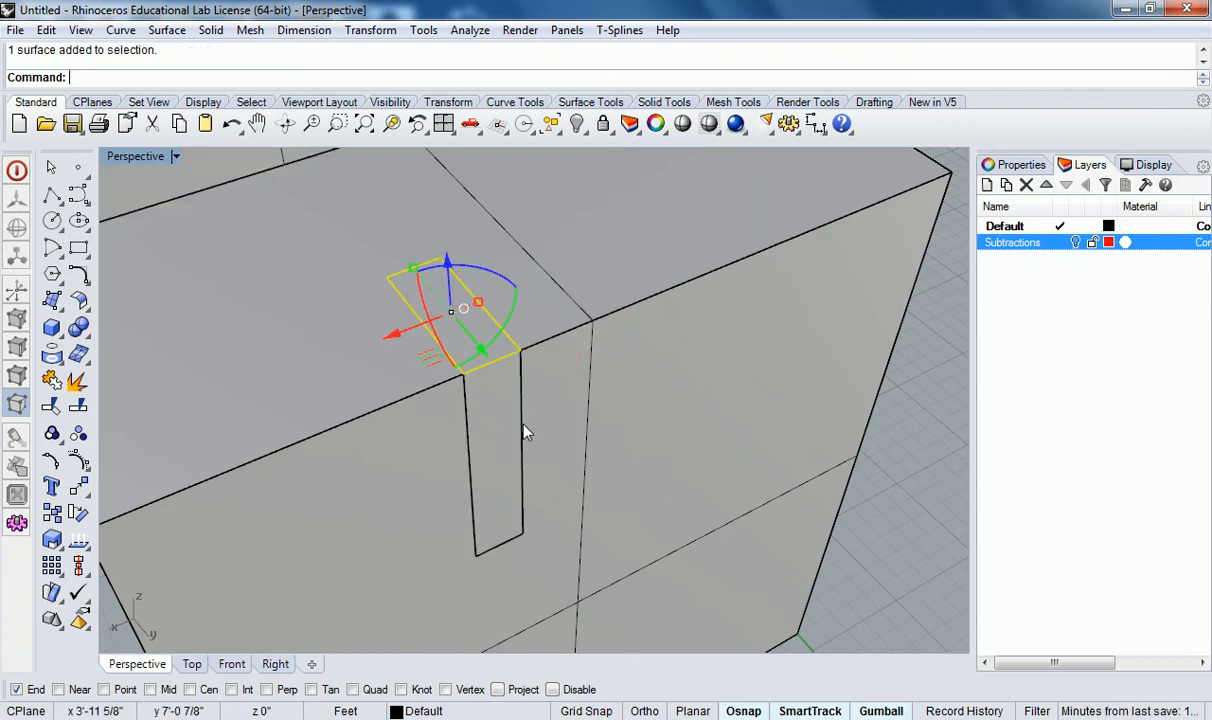
pyautogui.click(510, 418)
pyautogui.press('Delete')
pyautogui.moveTo(512, 388); pyautogui.dragTo(527, 426, button='right')
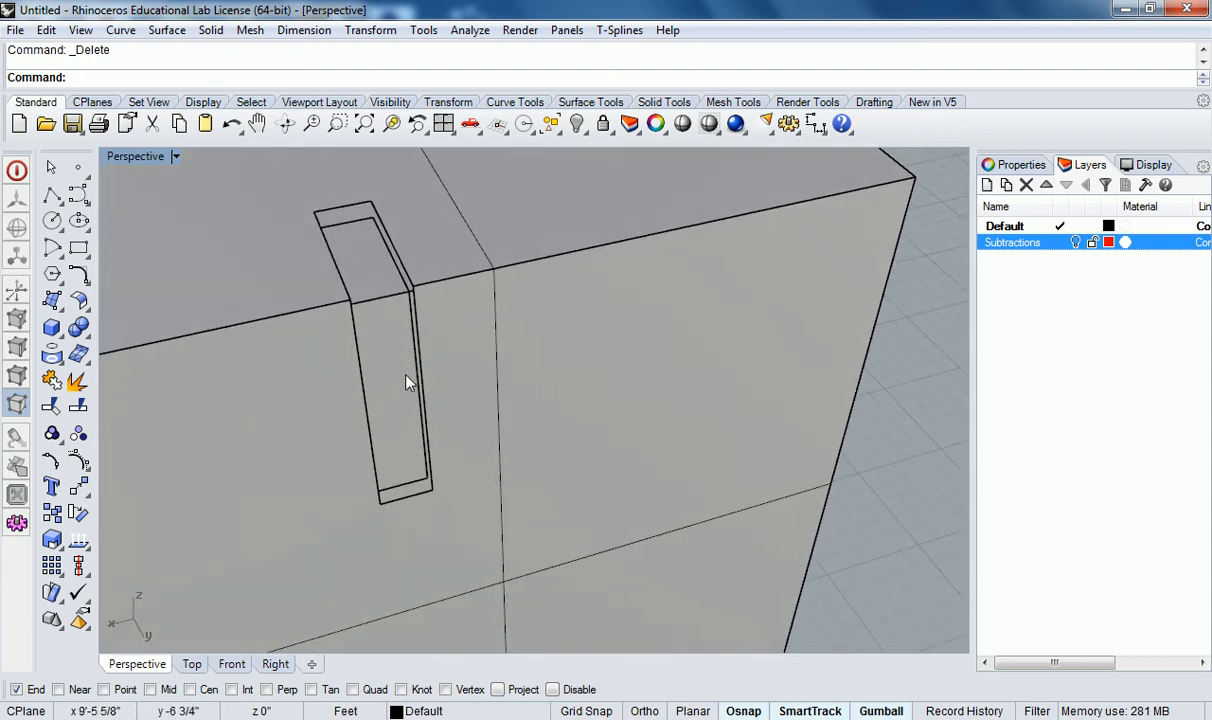
pyautogui.click(379, 367)
pyautogui.press('Delete')
pyautogui.moveTo(400, 336); pyautogui.dragTo(573, 296, button='right')
pyautogui.scroll(3, 717, 270)
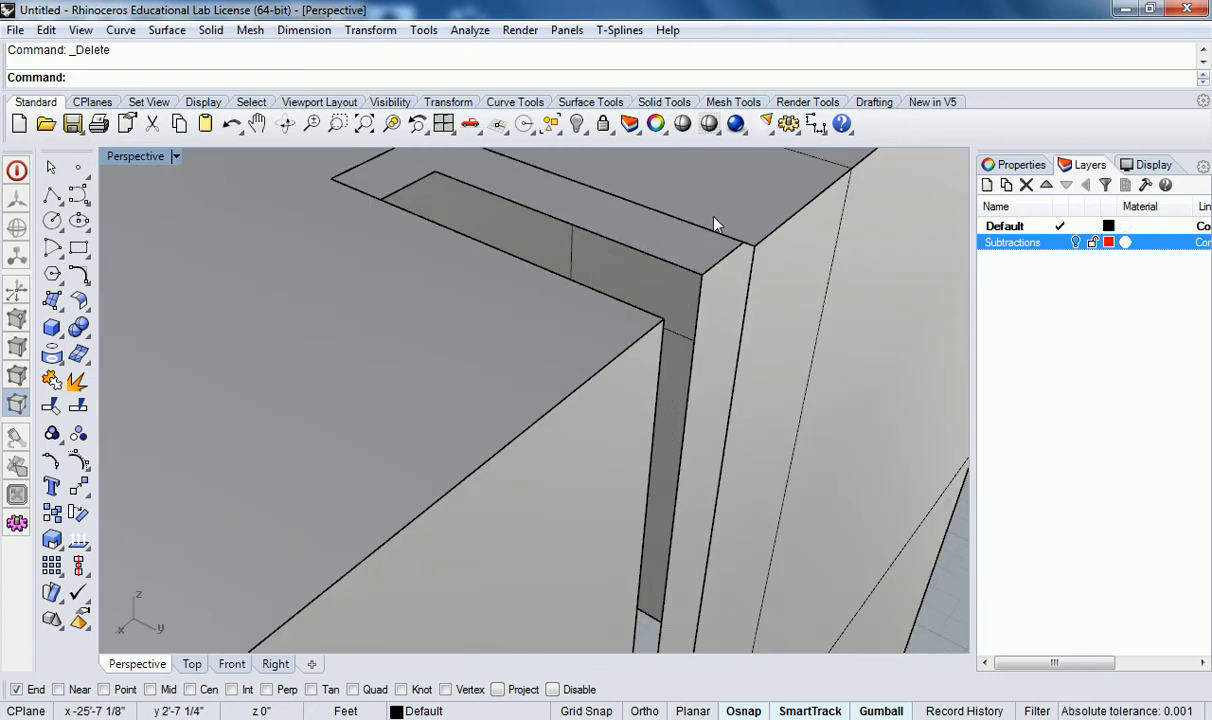
# Undo the wall-piece deletions, the hiding of the Subtractions layer and the split of the thickened box.
pyautogui.hotkey('ctrl', 'z')
pyautogui.hotkey('ctrl', 'z')
pyautogui.hotkey('ctrl', 'z')
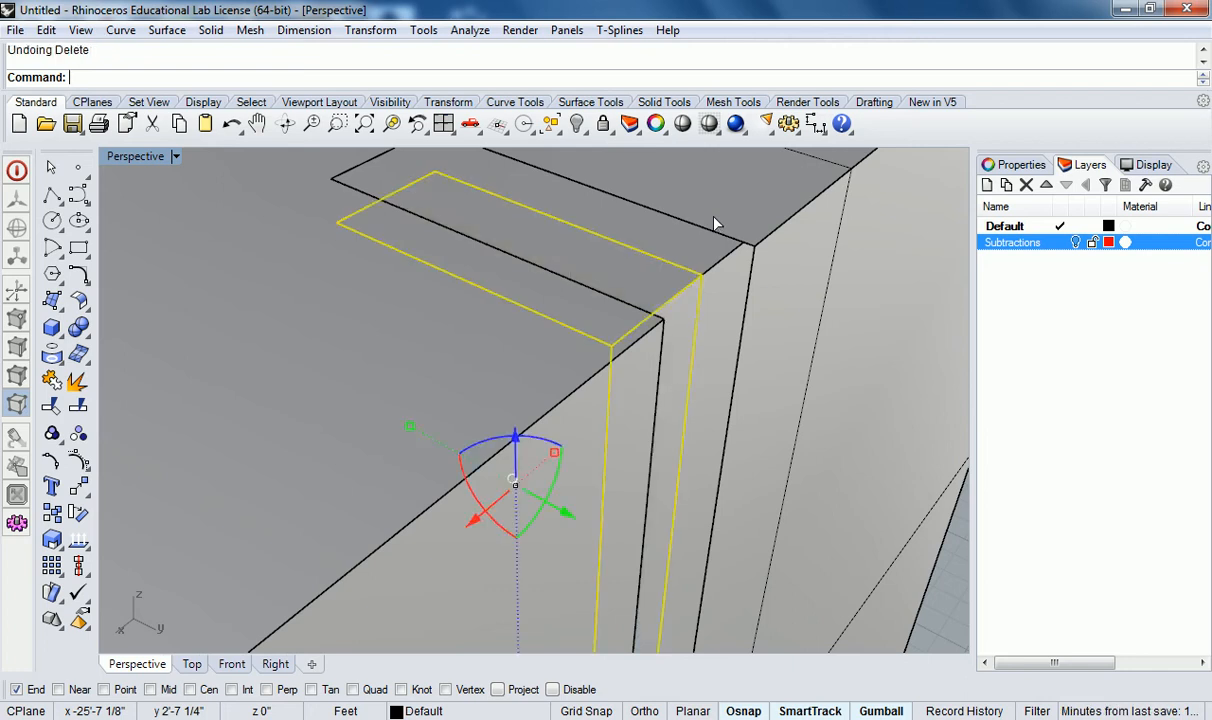
pyautogui.hotkey('ctrl', 'z')
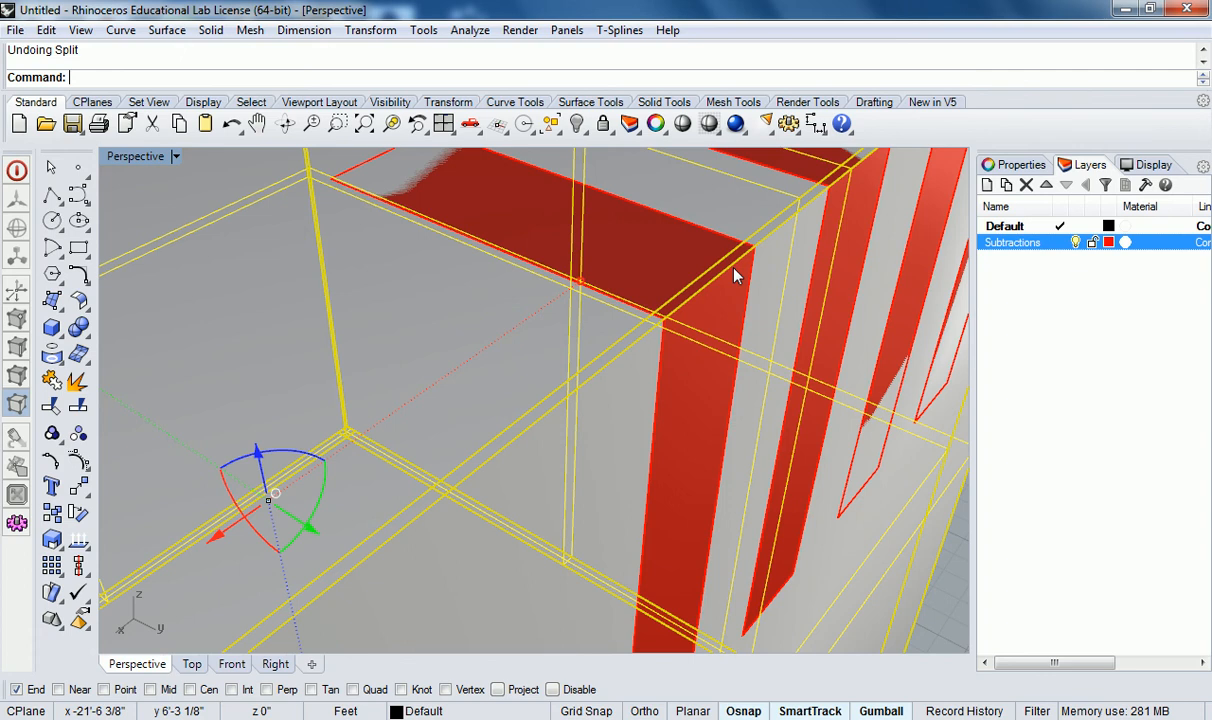
pyautogui.scroll(-6, 734, 269)
pyautogui.moveTo(734, 269); pyautogui.dragTo(690, 313, button='right')
pyautogui.press('Escape')
pyautogui.moveTo(765, 332); pyautogui.dragTo(720, 328, button='right')
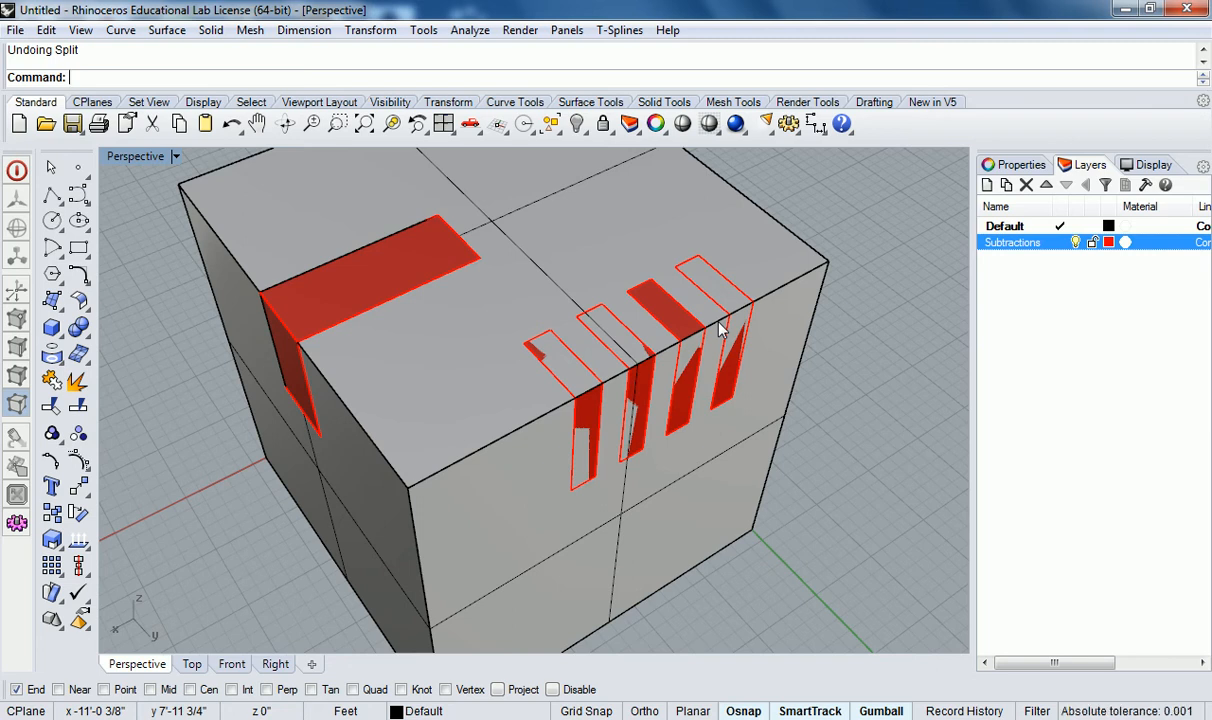
pyautogui.click(582, 428)
pyautogui.press('Escape')
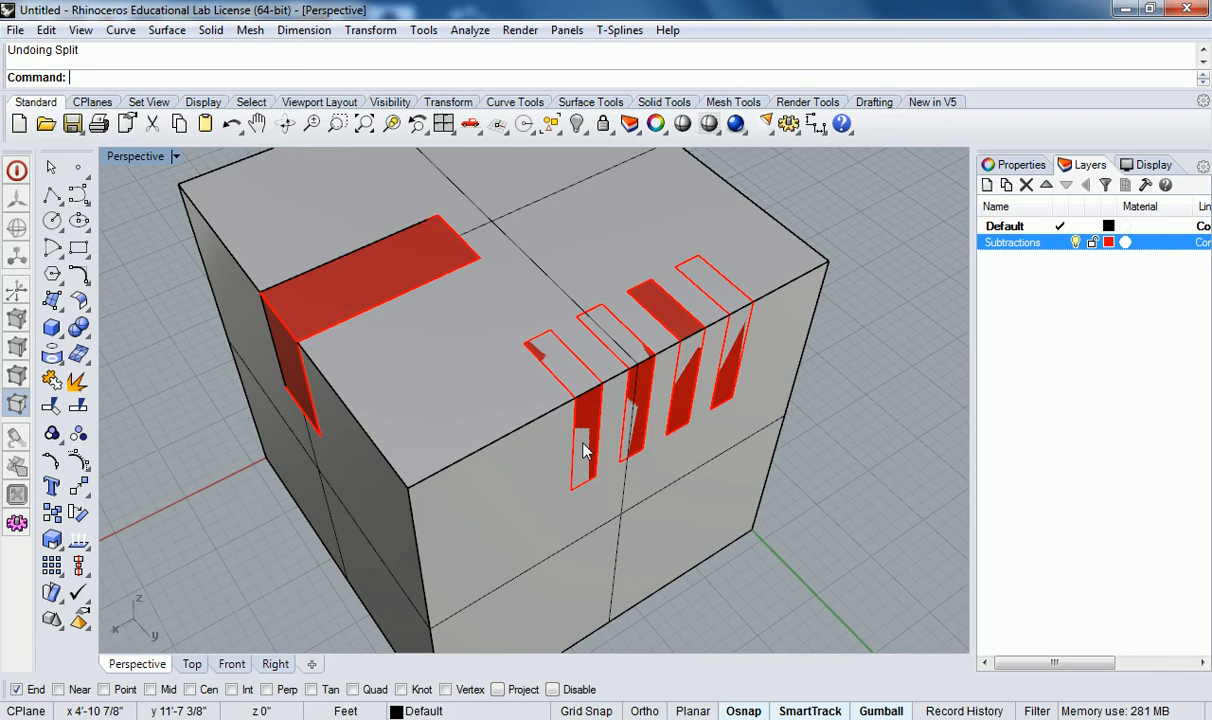
# Subtract the four small red boxes from the thickened box with Boolean Difference.
pyautogui.click(80, 329)
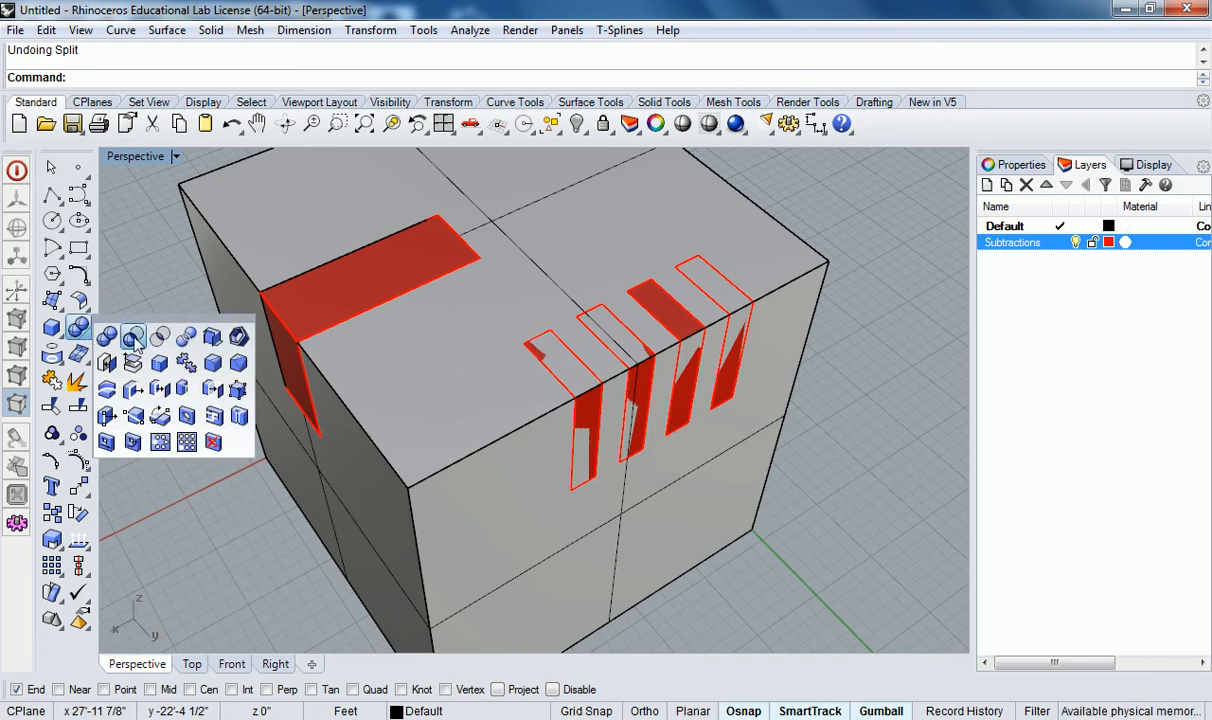
pyautogui.click(134, 338)
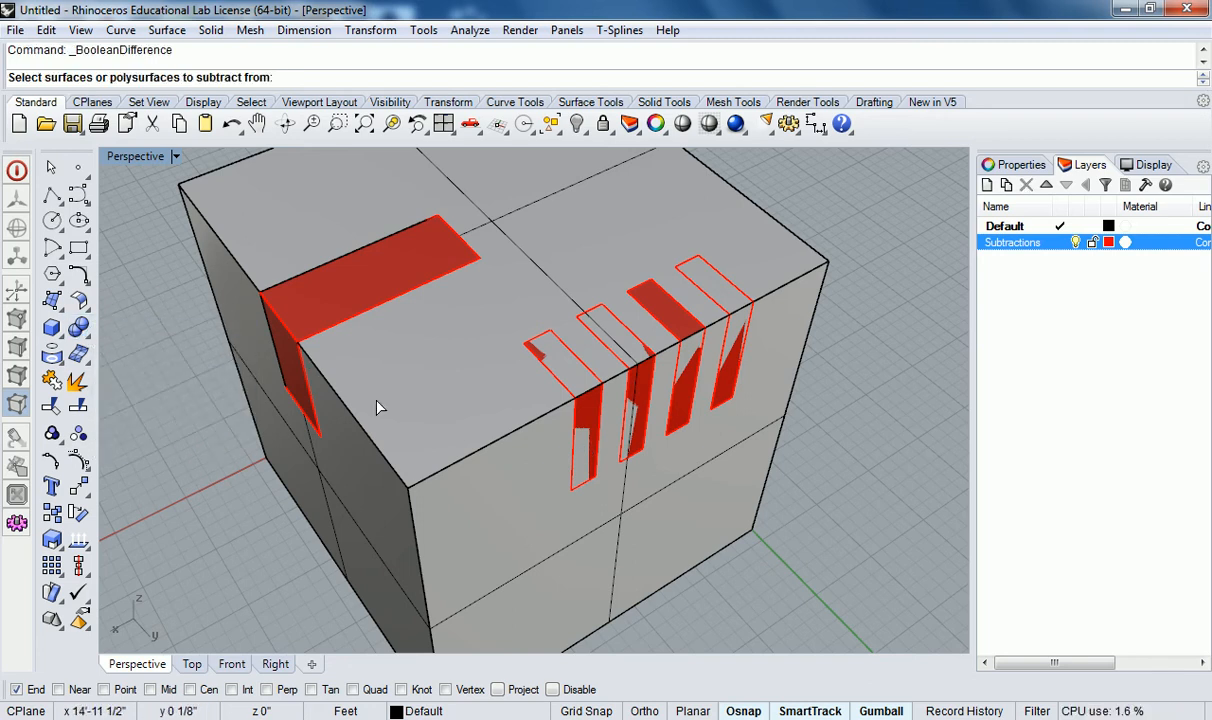
pyautogui.click(414, 427)
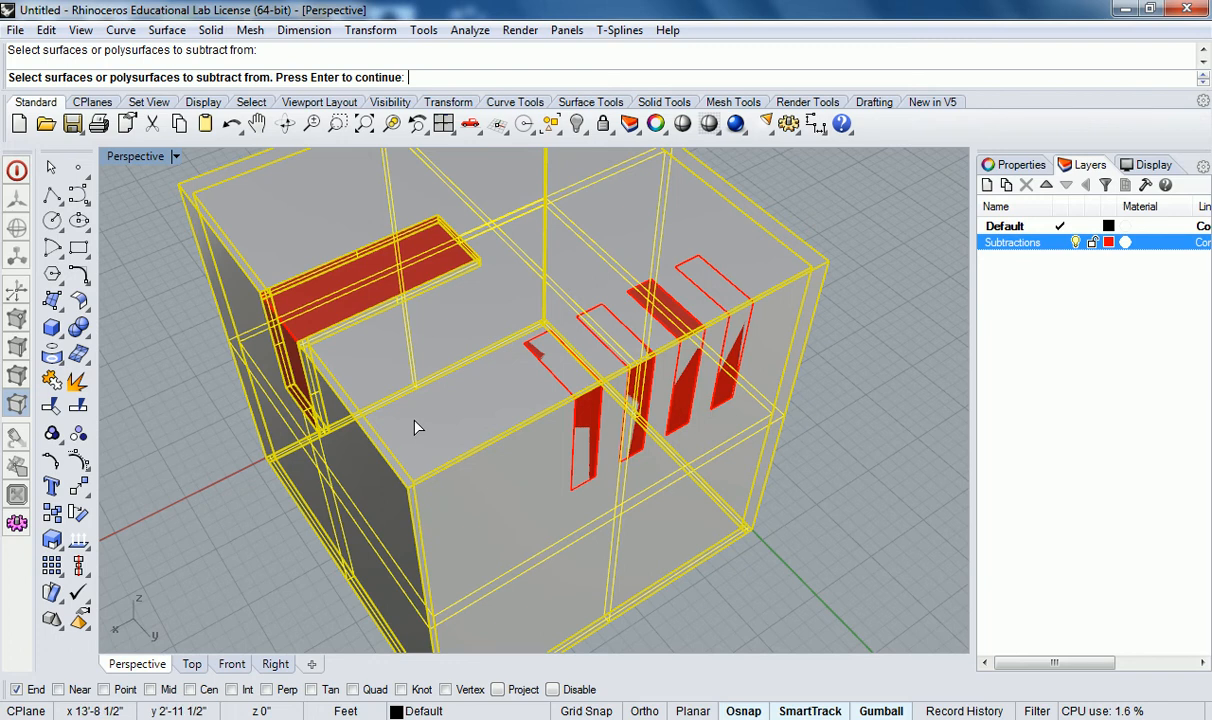
pyautogui.press('Return')
pyautogui.click(537, 352)
pyautogui.click(592, 330)
pyautogui.click(660, 320)
pyautogui.click(713, 287)
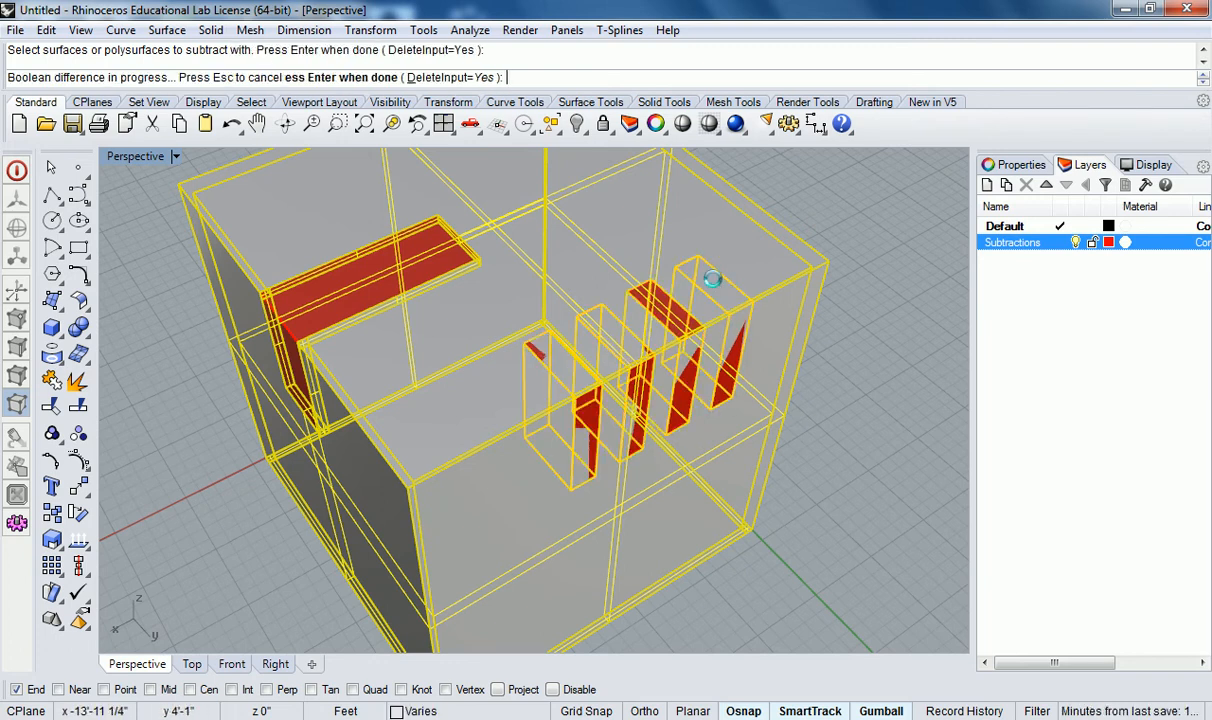
pyautogui.press('Return')
# Examine the four slots cut through the thickened walls from close up and from several angles.
pyautogui.moveTo(715, 284); pyautogui.dragTo(652, 343, button='right')
pyautogui.scroll(6, 662, 341)
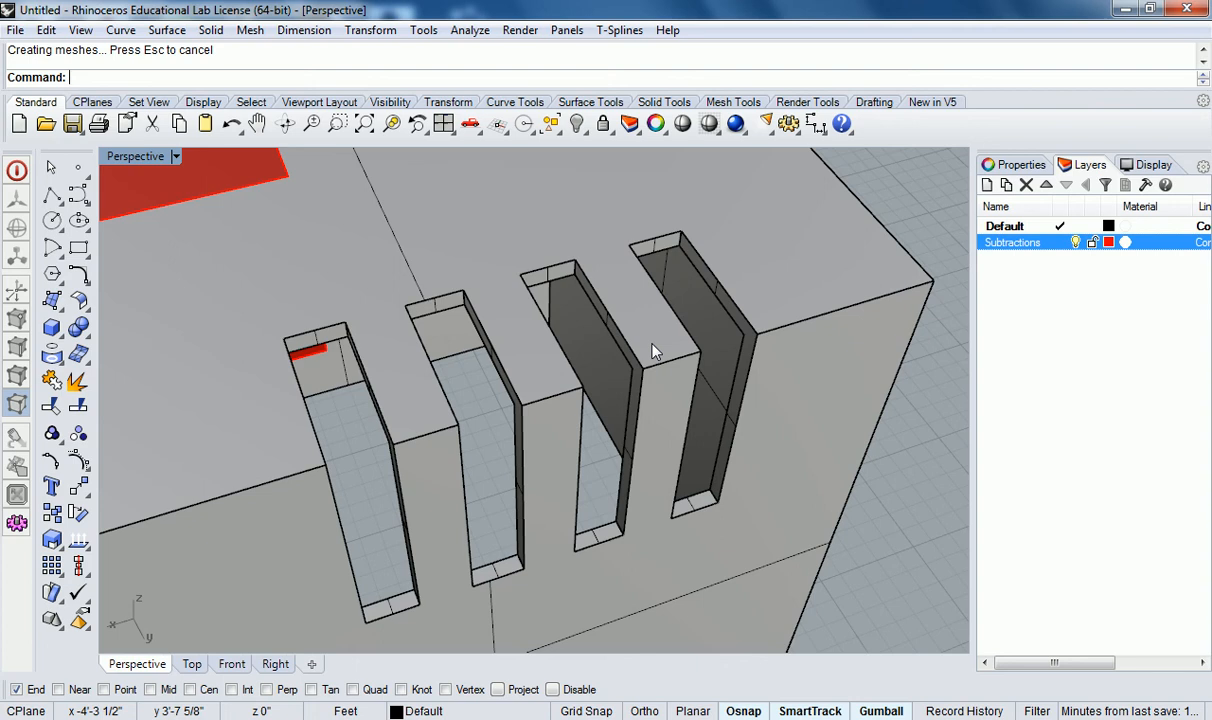
pyautogui.scroll(-4, 652, 351)
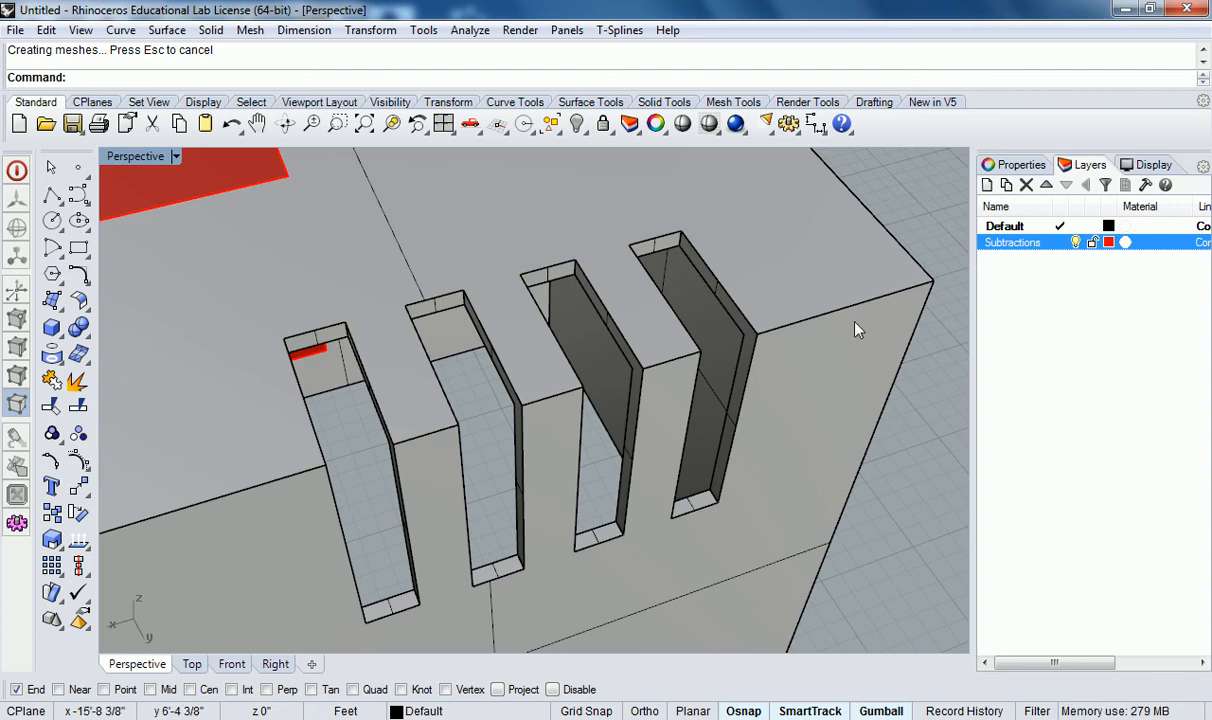
pyautogui.moveTo(675, 249); pyautogui.dragTo(658, 305, button='right')
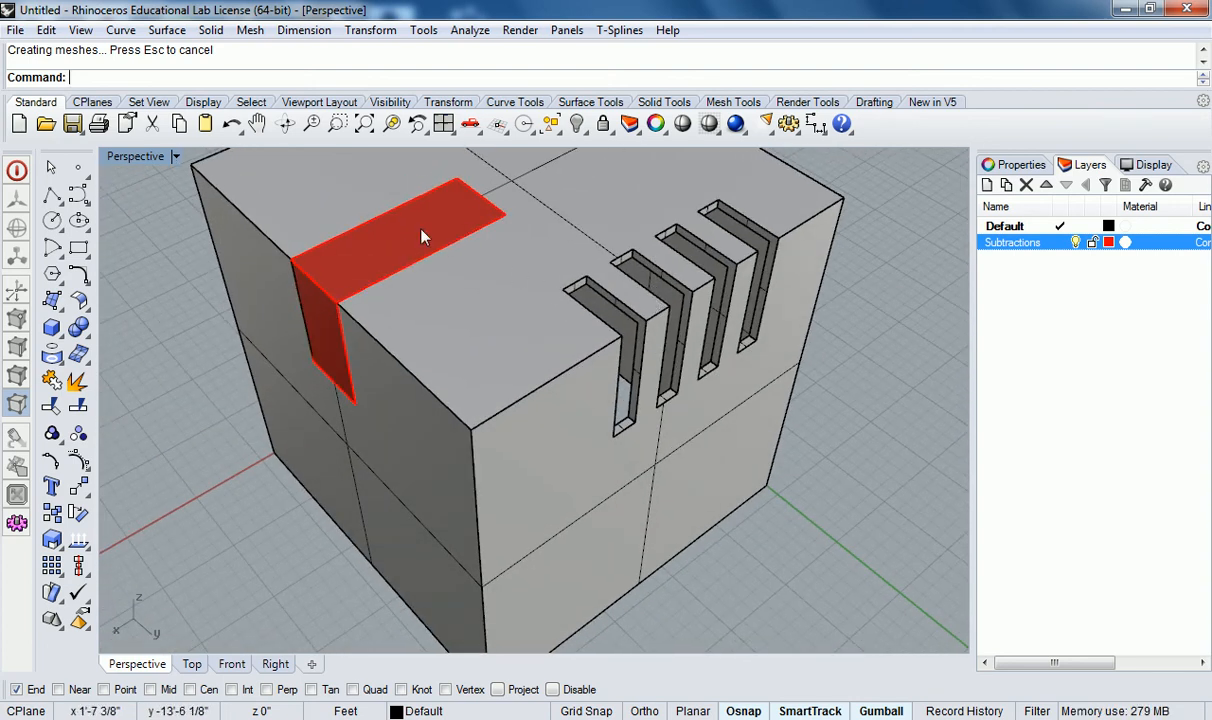
pyautogui.moveTo(620, 455); pyautogui.dragTo(625, 425, button='right')
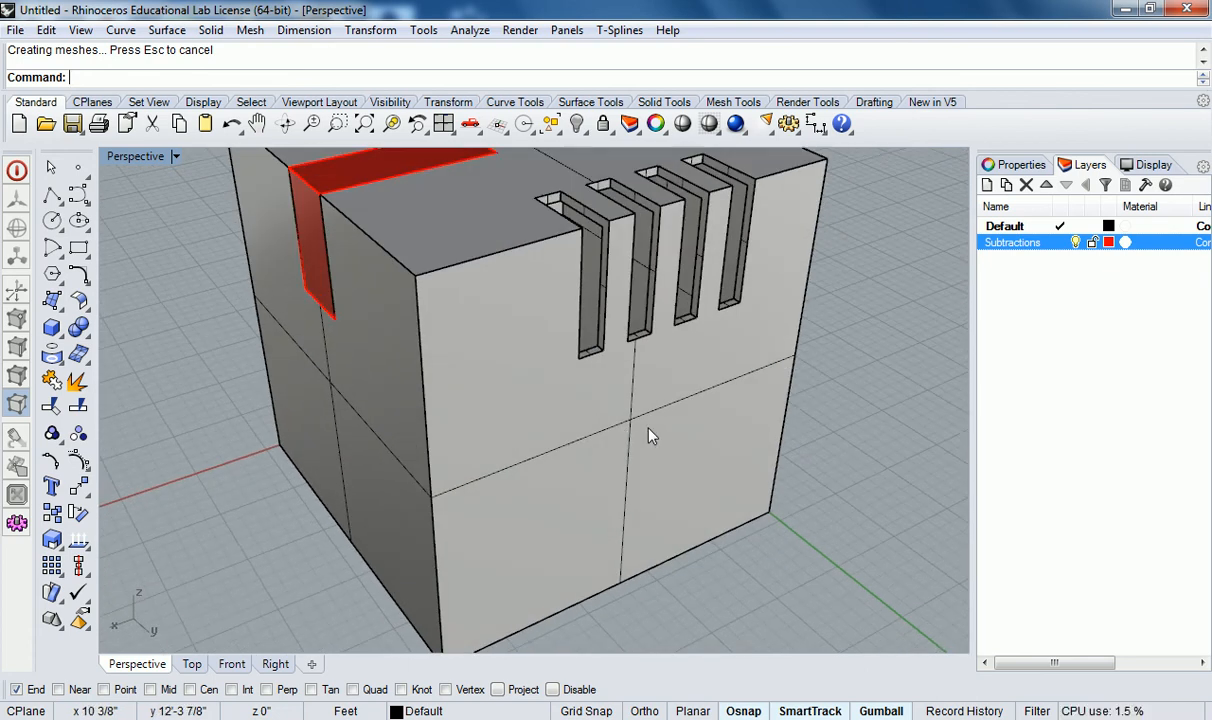
pyautogui.moveTo(525, 276); pyautogui.dragTo(402, 244, button='right')
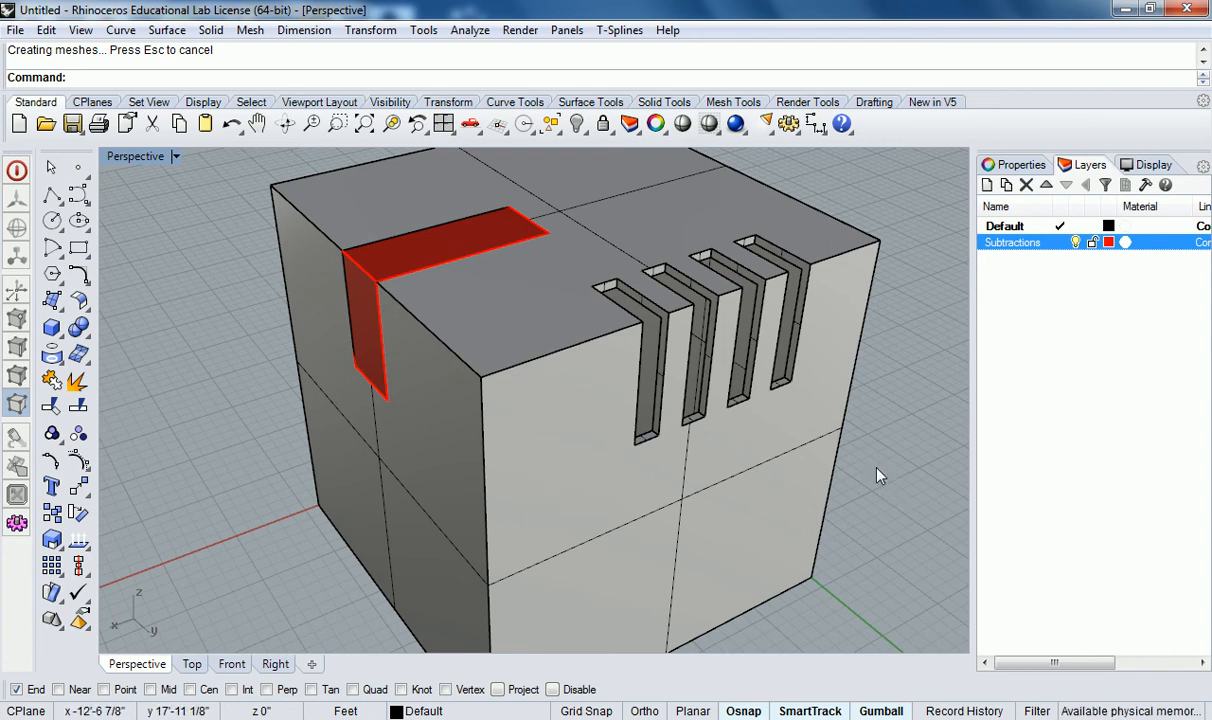
pyautogui.scroll(-2, 870, 453)
pyautogui.scroll(-2, 845, 468)
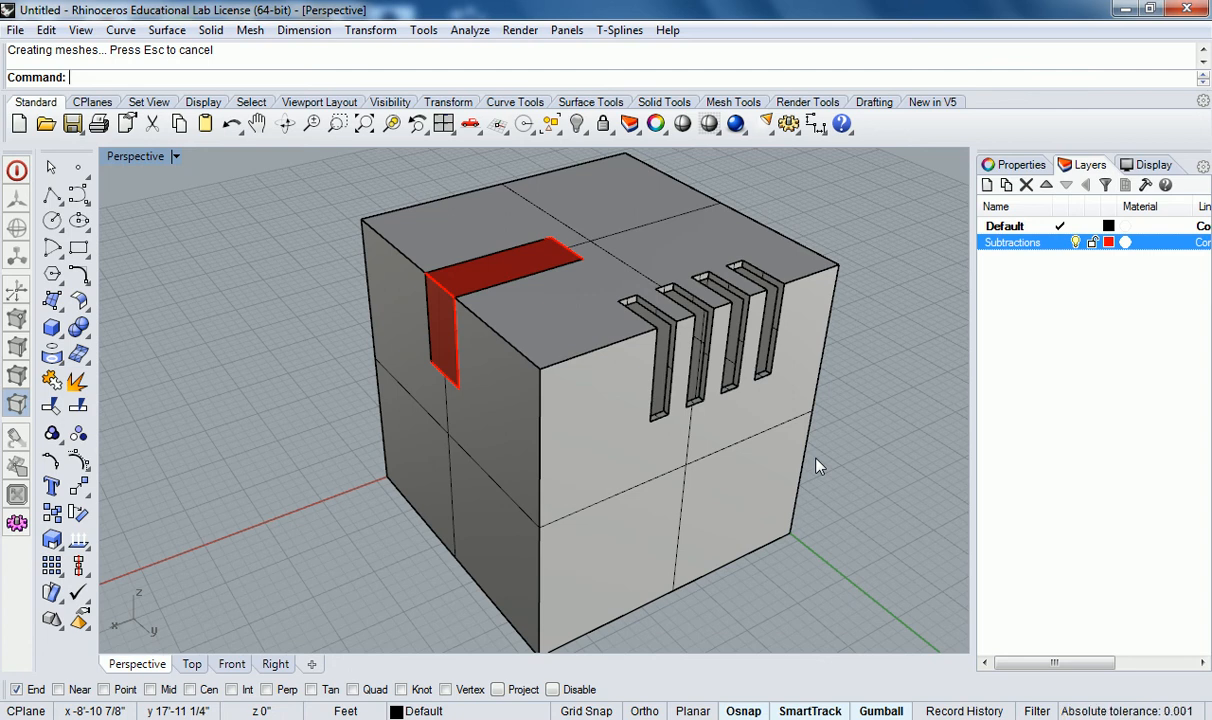
# Undo back to the closed solid box before it was exploded and check its underside.
pyautogui.hotkey('ctrl', 'z')
pyautogui.hotkey('ctrl', 'z')
pyautogui.hotkey('ctrl', 'z')
pyautogui.hotkey('ctrl', 'z')
pyautogui.hotkey('ctrl', 'z')
pyautogui.hotkey('ctrl', 'z')
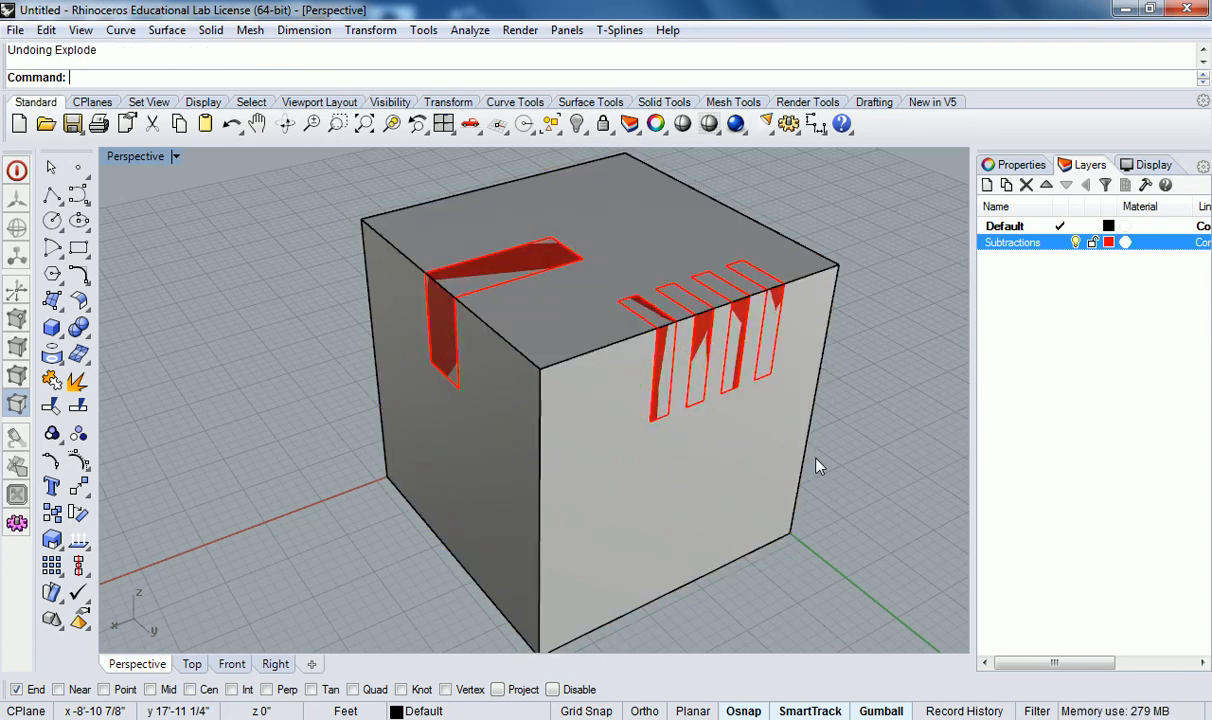
pyautogui.moveTo(789, 605); pyautogui.dragTo(784, 390, button='right')
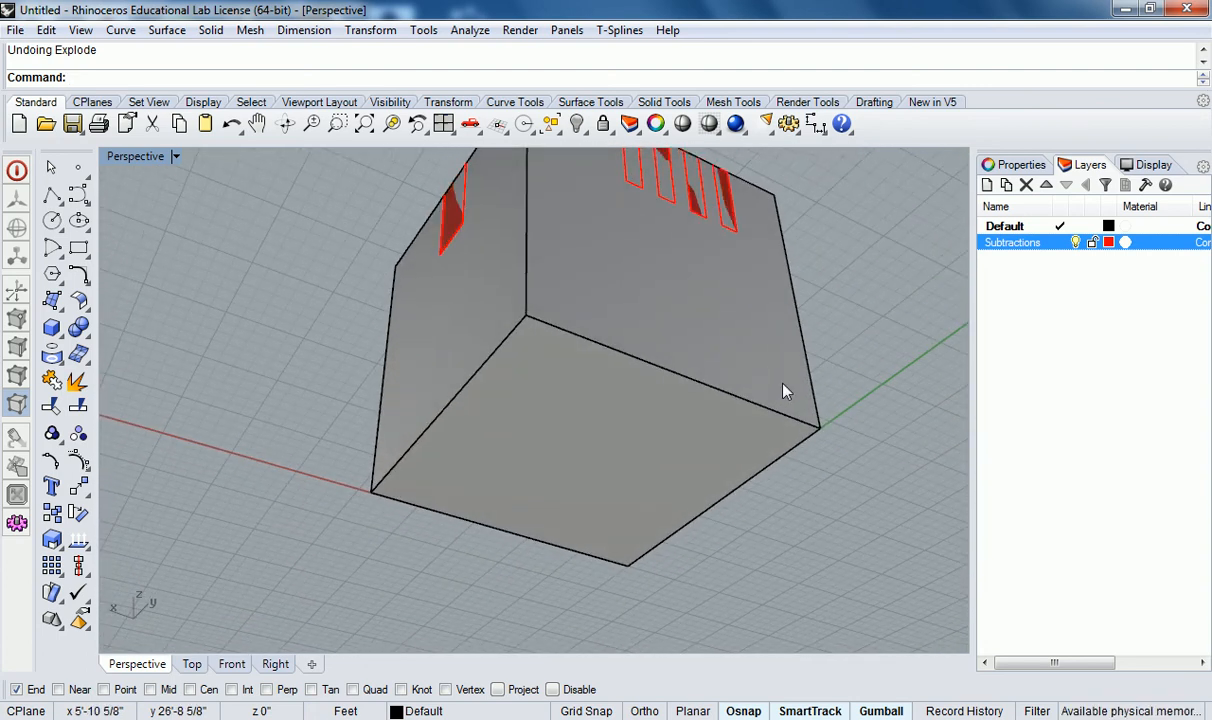
# Redo the explode, the deletion of the bottom face and the join of the remaining box faces.
pyautogui.hotkey('ctrl', 'y')
pyautogui.hotkey('ctrl', 'y')
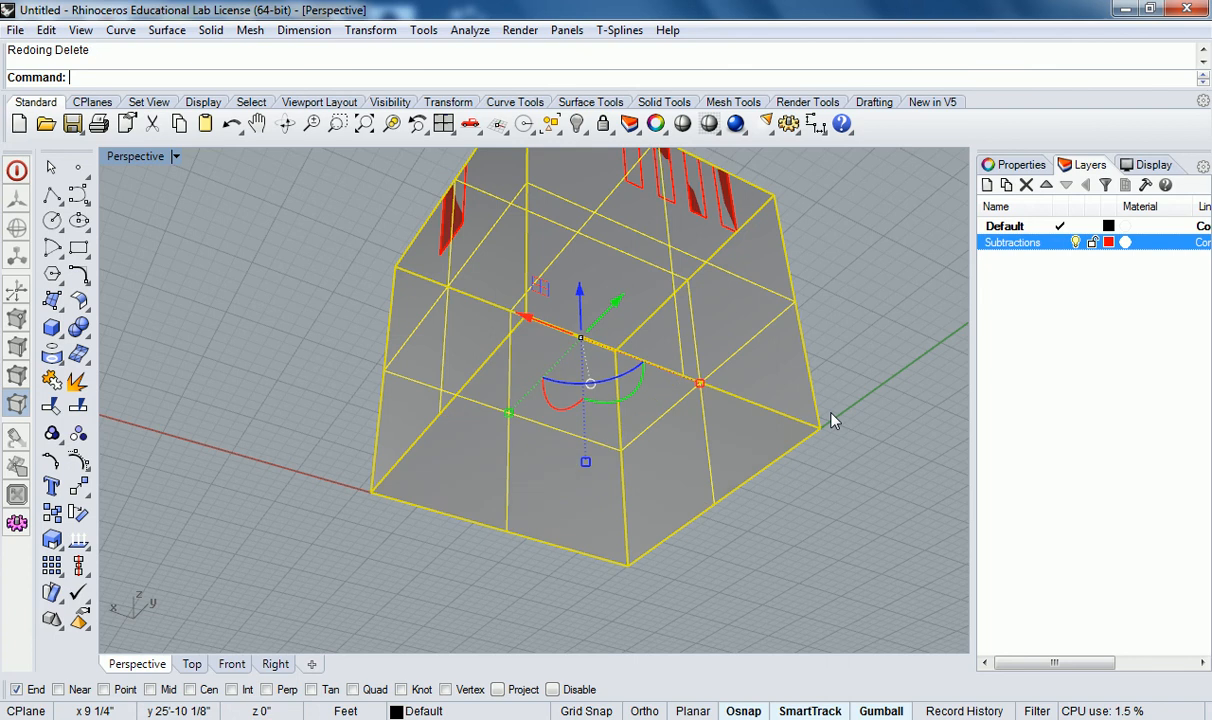
pyautogui.click(886, 376)
pyautogui.moveTo(879, 446); pyautogui.dragTo(829, 420, button='right')
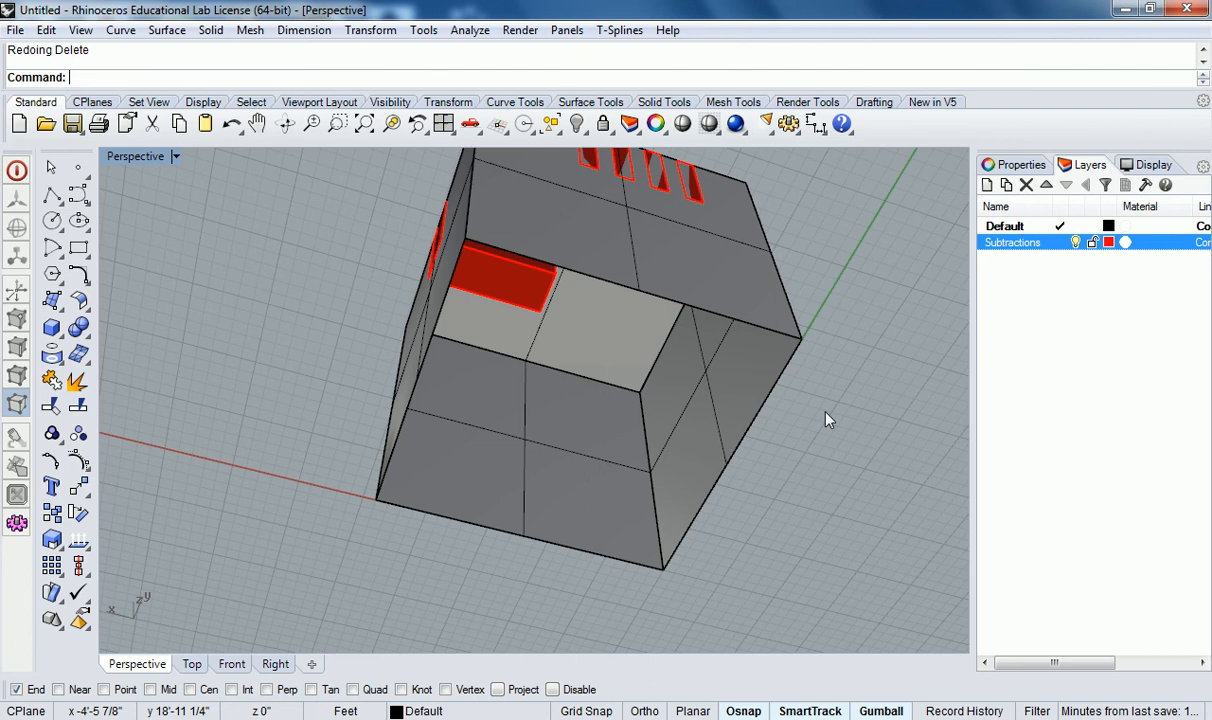
pyautogui.hotkey('ctrl', 'y')
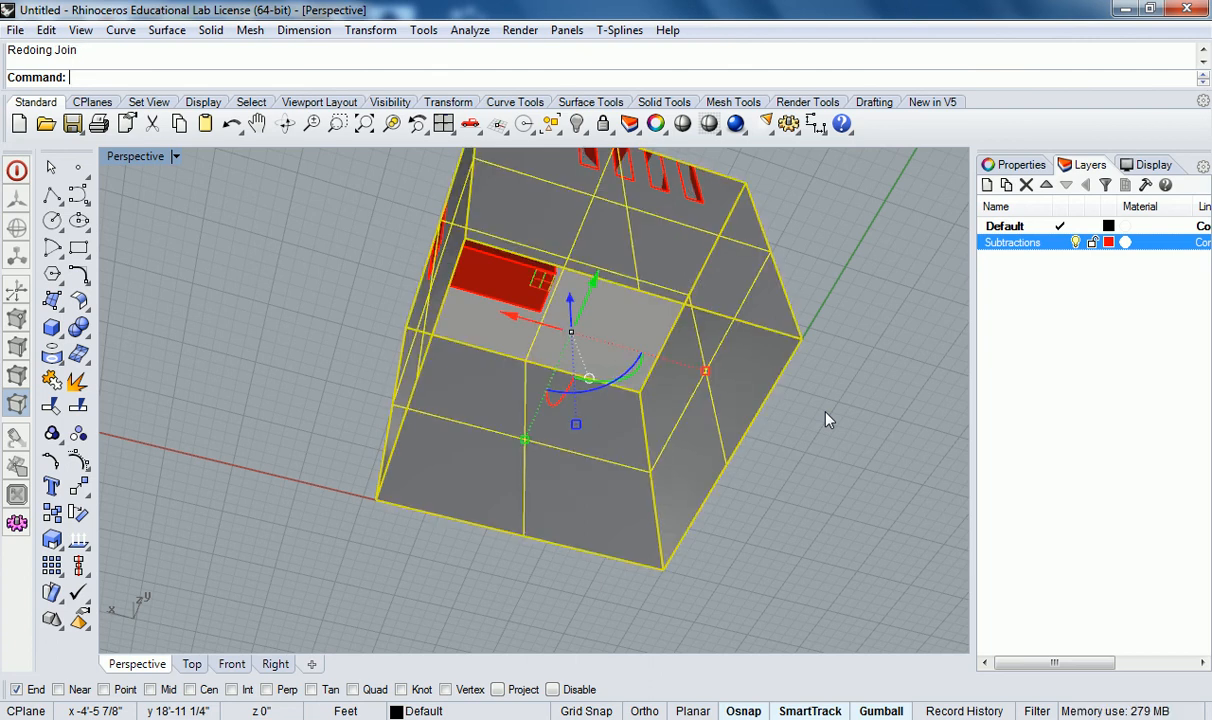
# Redo the split with the large red box, the hiding of the Subtractions layer and the deletion of the notch piece.
pyautogui.hotkey('ctrl', 'y')
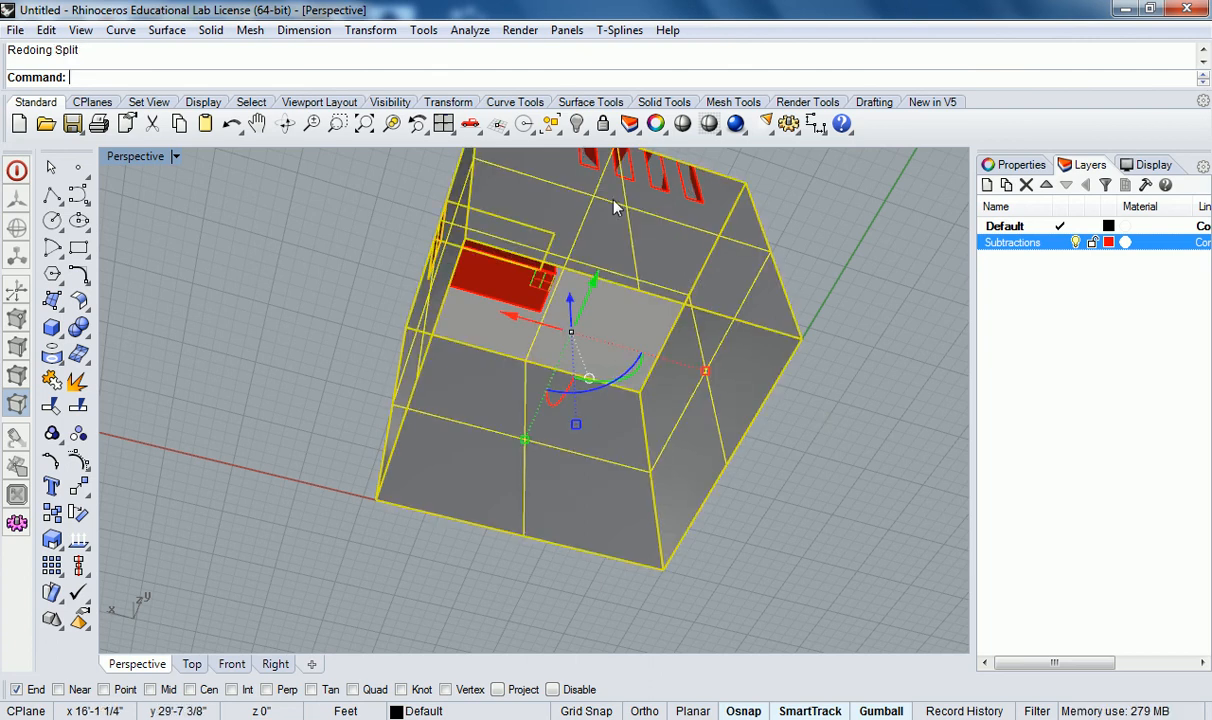
pyautogui.hotkey('ctrl', 'y')
pyautogui.hotkey('ctrl', 'y')
pyautogui.moveTo(535, 197); pyautogui.dragTo(818, 449, button='right')
pyautogui.click(818, 449)
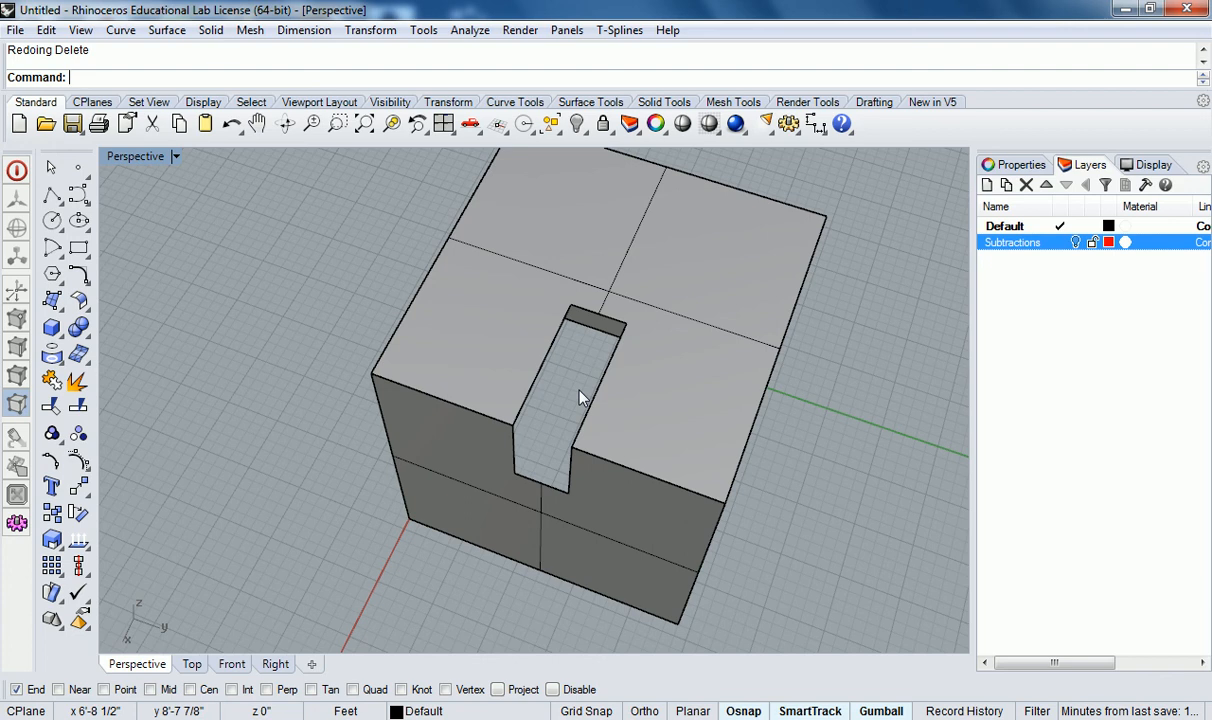
pyautogui.moveTo(925, 570); pyautogui.dragTo(733, 263, button='right')
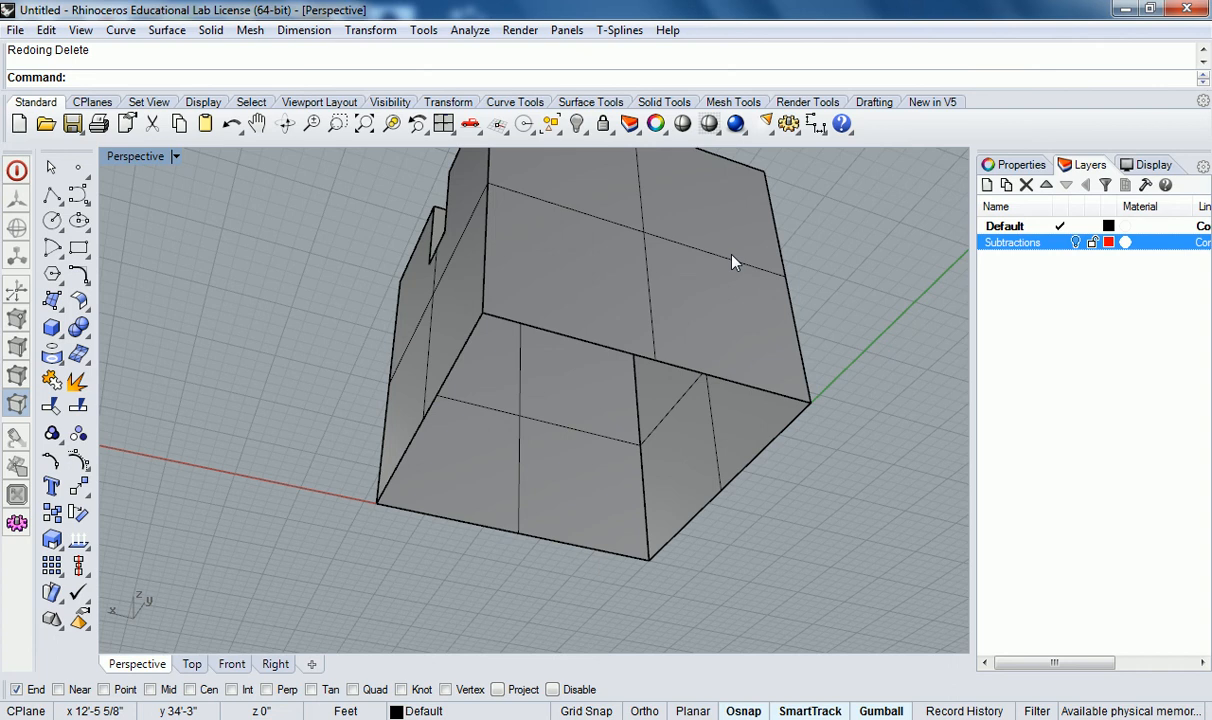
# Redo the surface offset that thickens the notched open box and inspect the walls at the notch.
pyautogui.hotkey('ctrl', 'y')
pyautogui.moveTo(540, 224); pyautogui.dragTo(762, 498, button='right')
pyautogui.click(854, 492)
pyautogui.scroll(5, 555, 268)
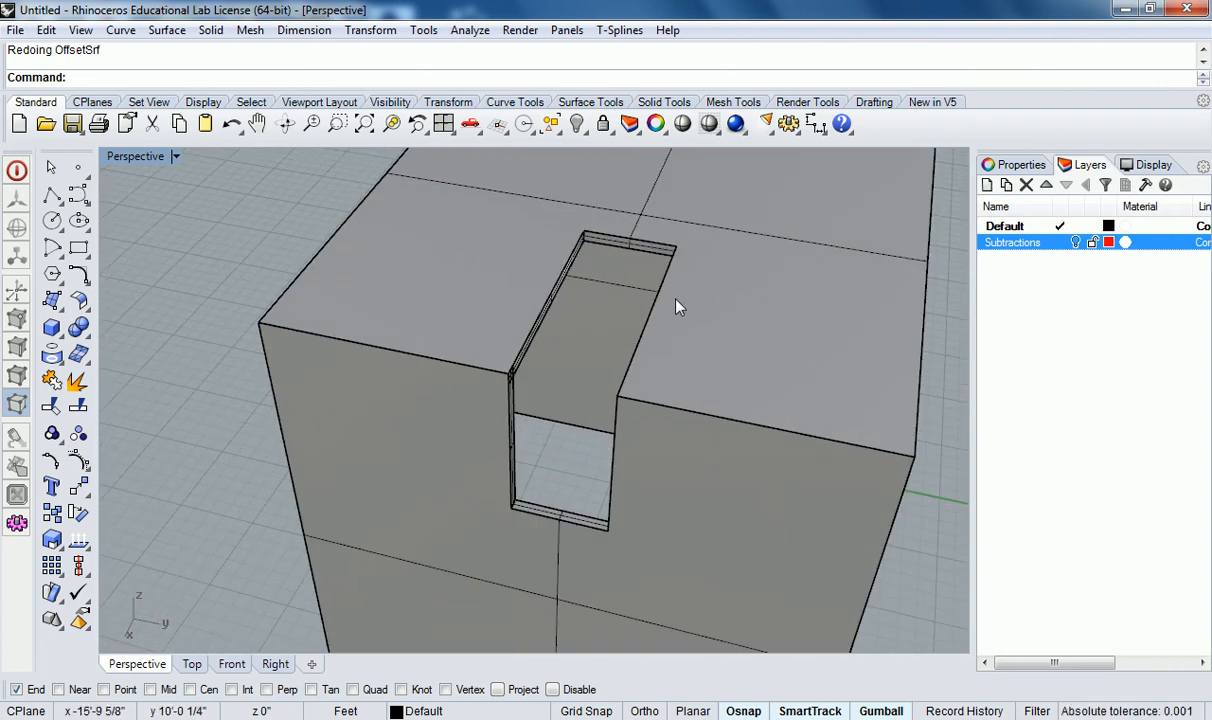
pyautogui.scroll(-3, 733, 322)
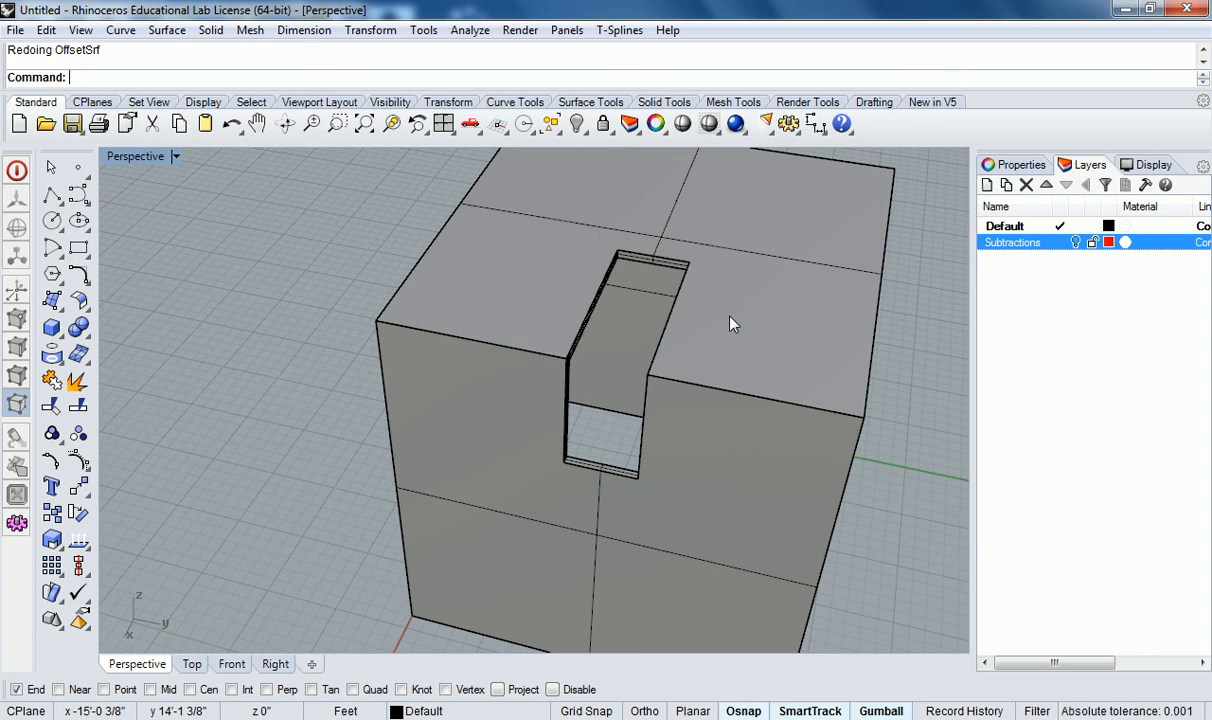
# Undo the offset and the notch operations back to the uncut open box, reversing the accidental cut of the box as well.
pyautogui.hotkey('ctrl', 'z')
pyautogui.hotkey('ctrl', 'z')
pyautogui.hotkey('ctrl', 'z')
pyautogui.hotkey('ctrl', 'z')
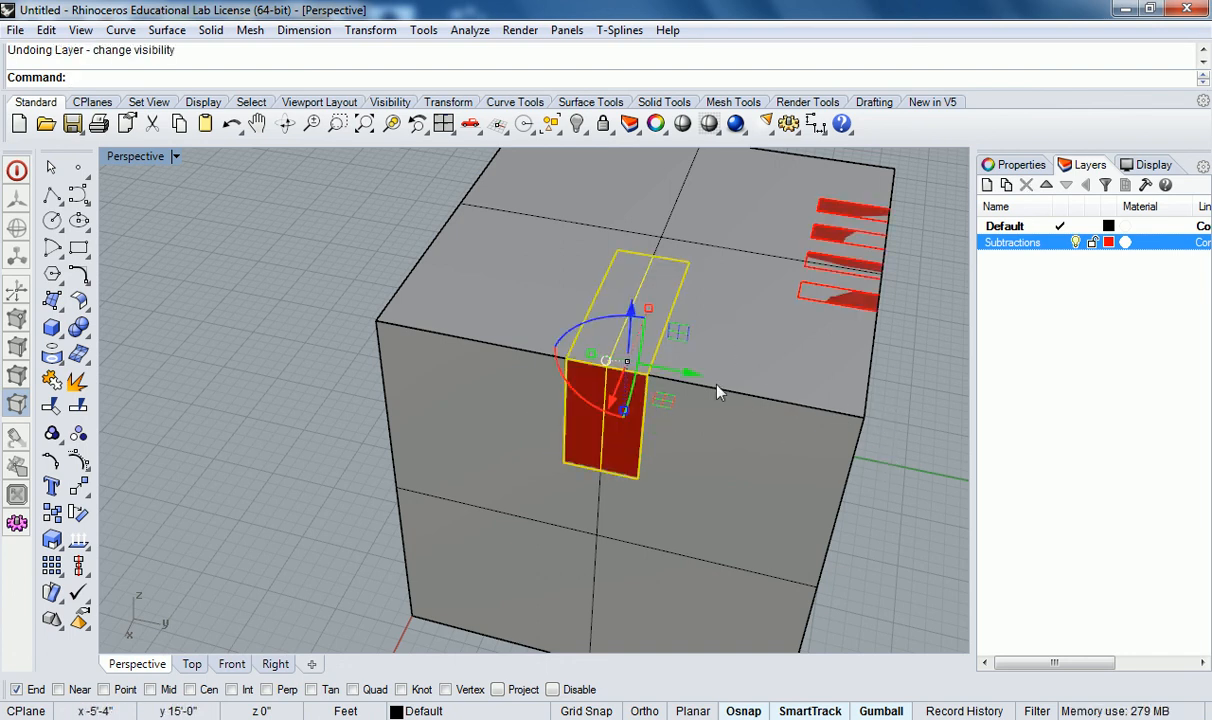
pyautogui.hotkey('ctrl', 'x')
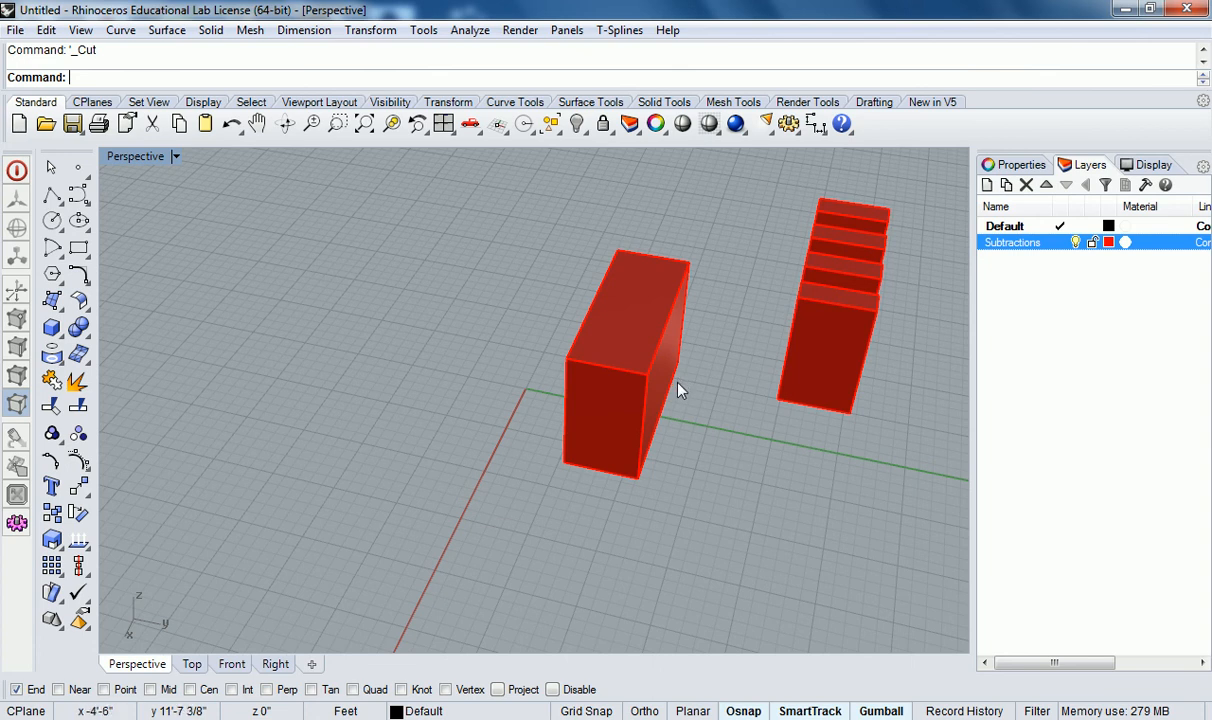
pyautogui.hotkey('ctrl', 'z')
pyautogui.click(886, 477)
pyautogui.keyDown('shift'); pyautogui.moveTo(835, 458); pyautogui.dragTo(780, 436, button='right'); pyautogui.keyUp('shift')
pyautogui.click(600, 306)
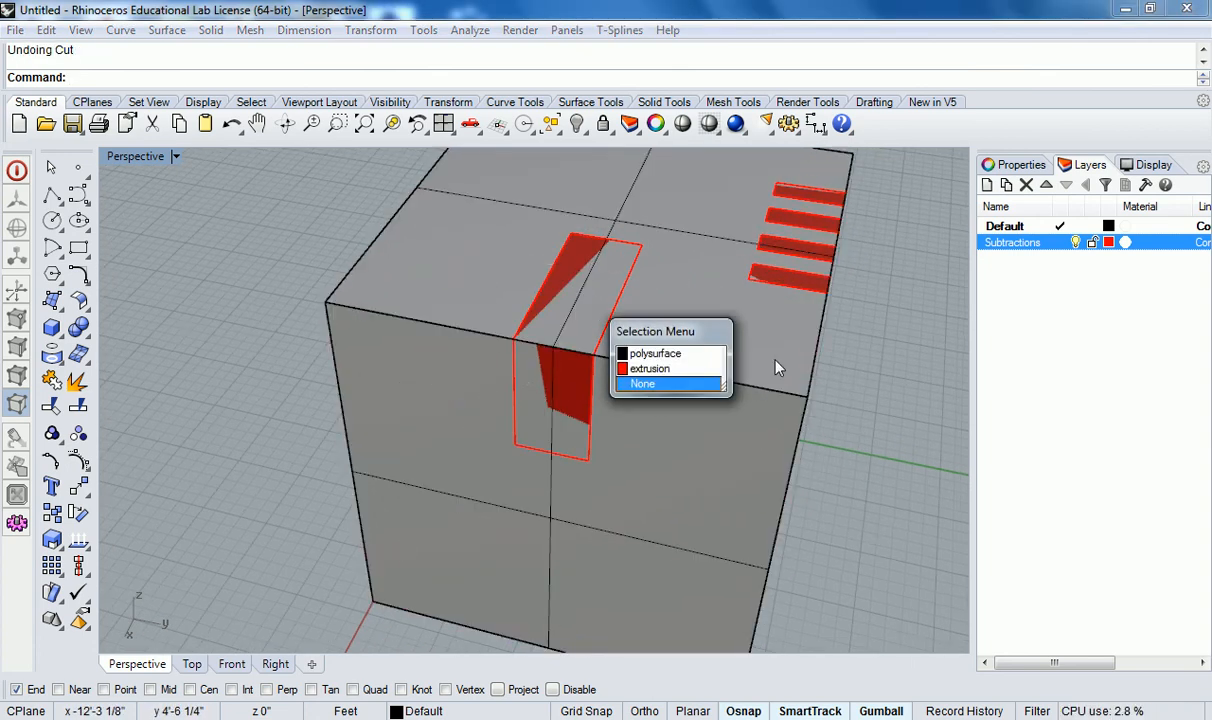
pyautogui.click(880, 522)
# Subtract the large red box from the unthickened open box with Boolean Difference.
pyautogui.moveTo(860, 565); pyautogui.dragTo(739, 262, button='right')
pyautogui.click(820, 289)
pyautogui.moveTo(872, 284); pyautogui.dragTo(796, 341, button='right')
pyautogui.press('Escape')
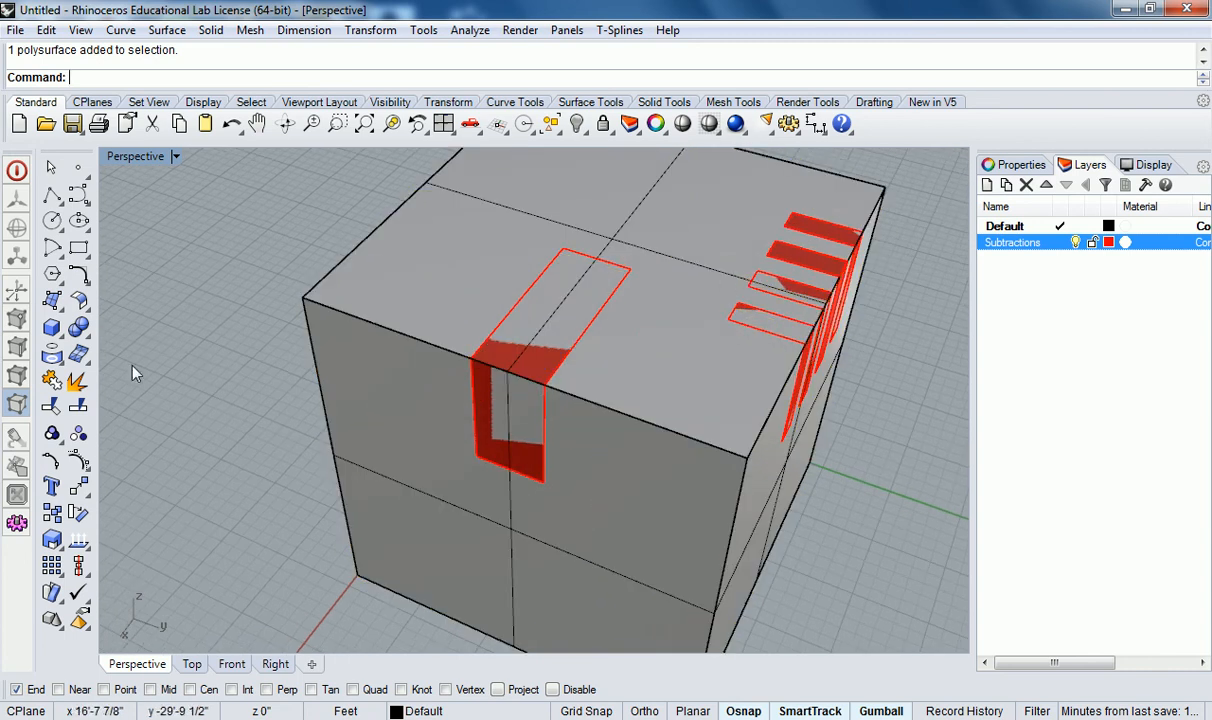
pyautogui.click(79, 328)
pyautogui.click(132, 337)
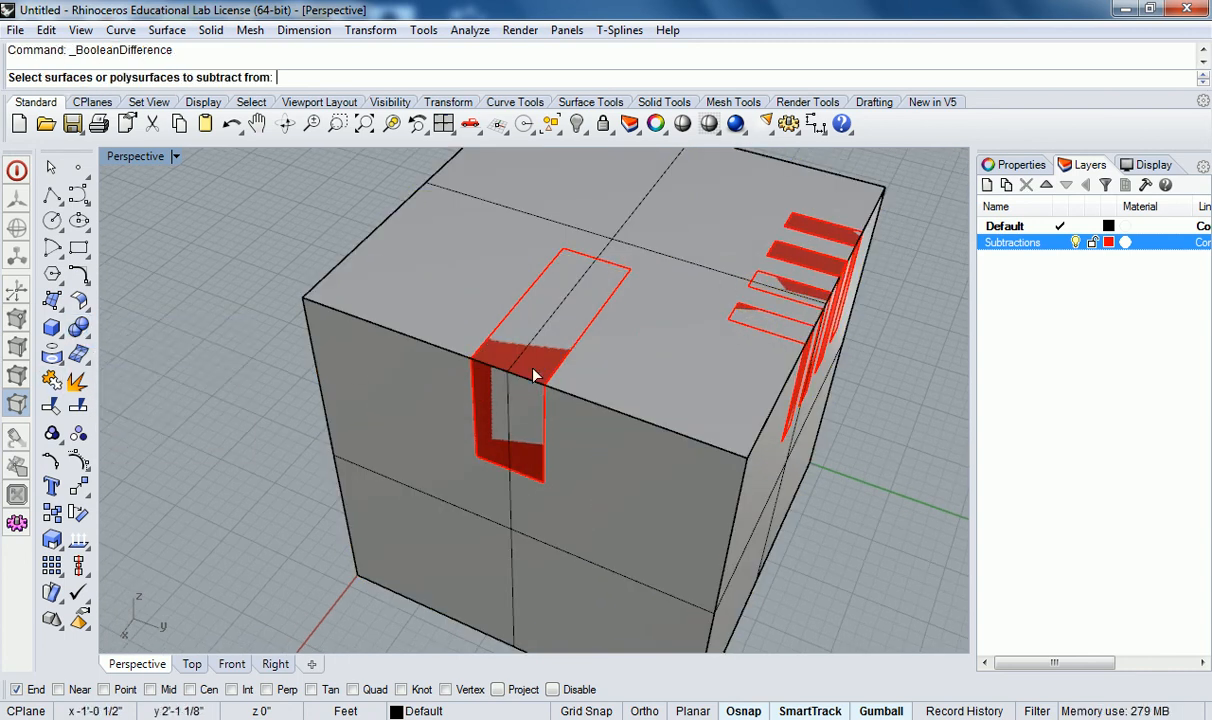
pyautogui.click(626, 332)
pyautogui.press('Return')
pyautogui.click(560, 314)
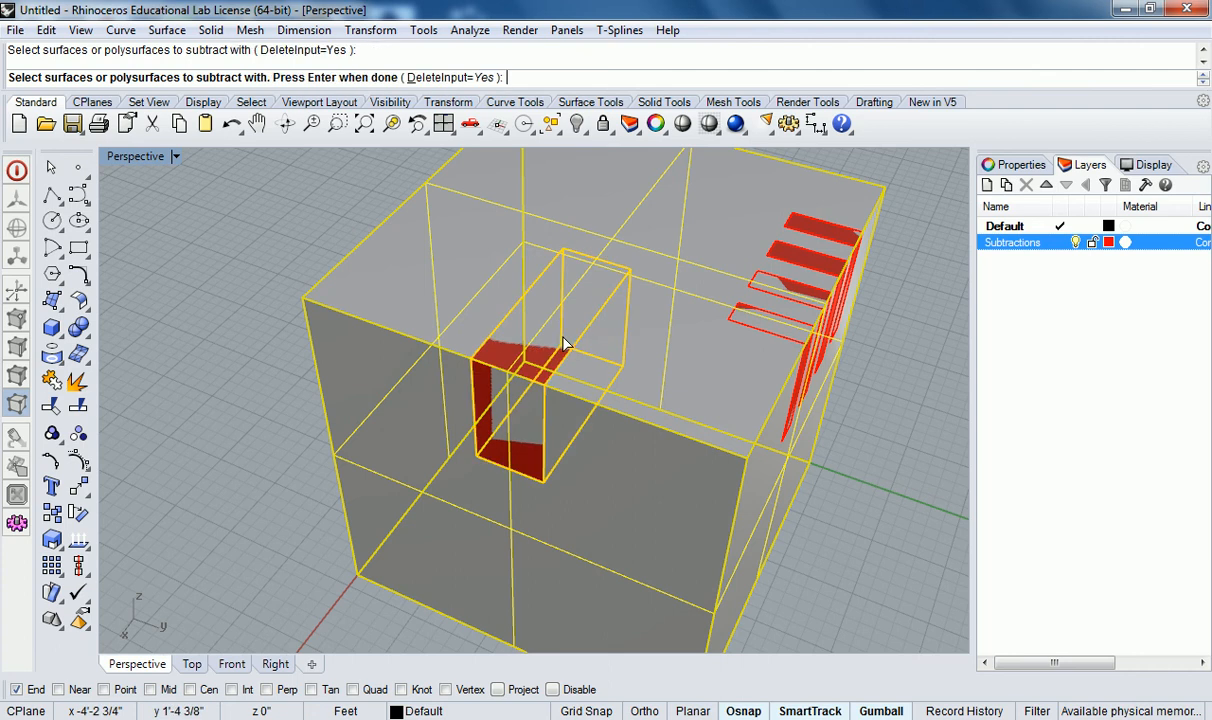
pyautogui.press('Return')
pyautogui.moveTo(590, 360); pyautogui.dragTo(641, 404, button='right')
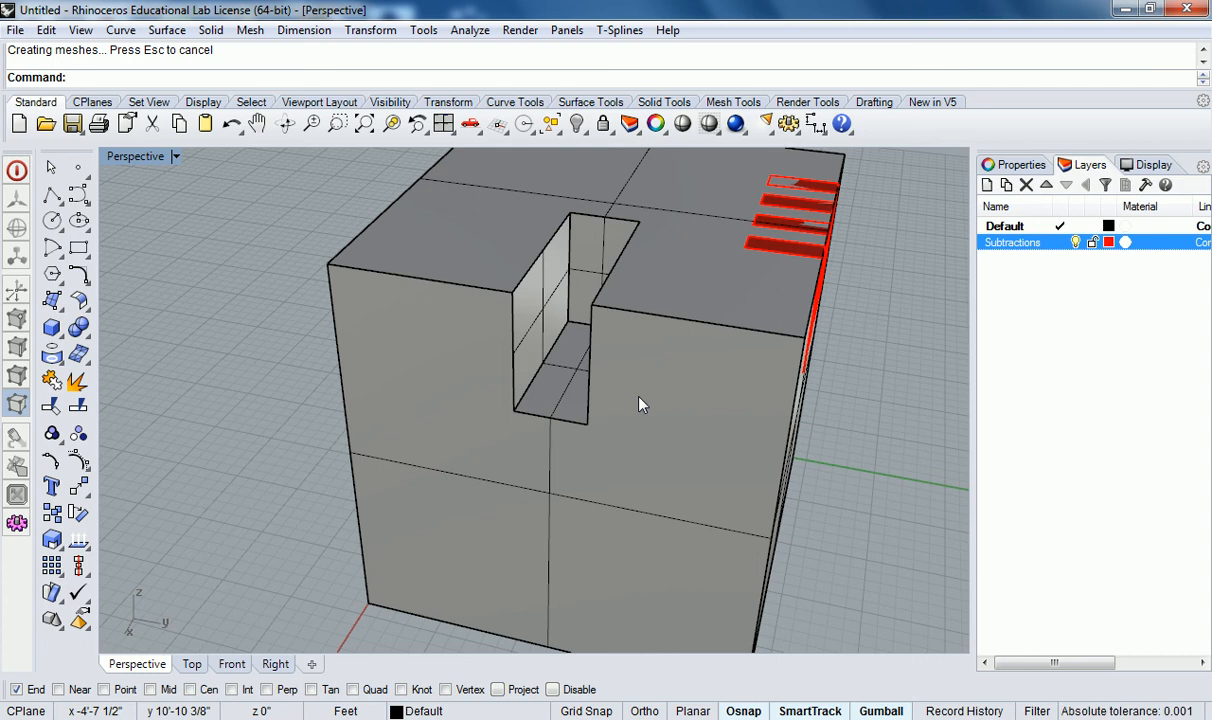
# Undo the Boolean Difference and look into the open box from below.
pyautogui.hotkey('ctrl', 'z')
pyautogui.moveTo(765, 510); pyautogui.dragTo(711, 310, button='right')
pyautogui.click(886, 323)
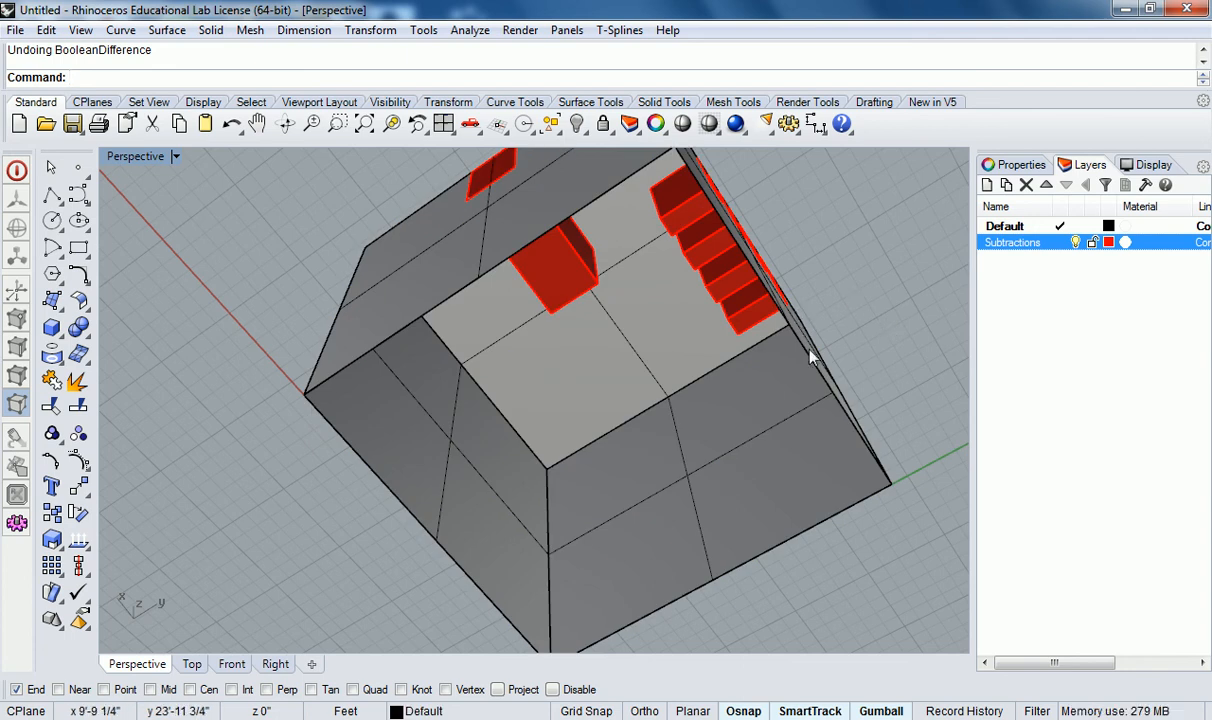
# Offset the open box with OffsetSrf as a solid at a distance of 0.5, flipping all directions inward.
pyautogui.click(831, 393)
pyautogui.write('OffsetSrf')
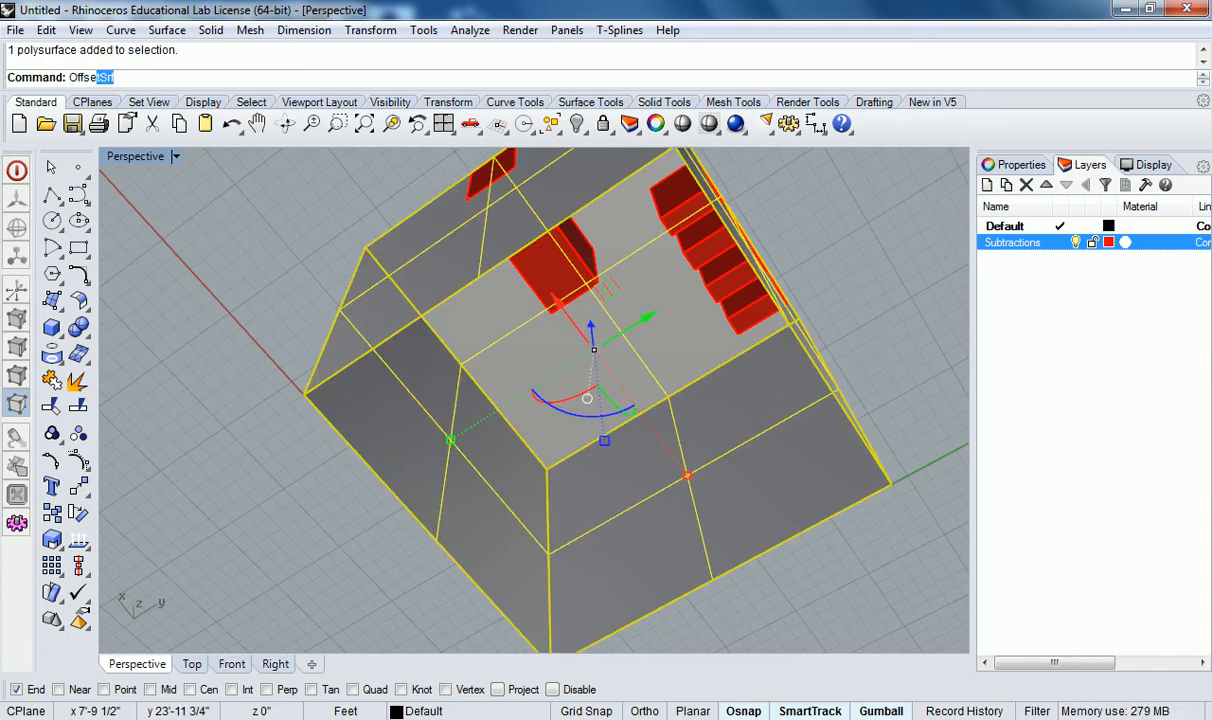
pyautogui.press('Return')
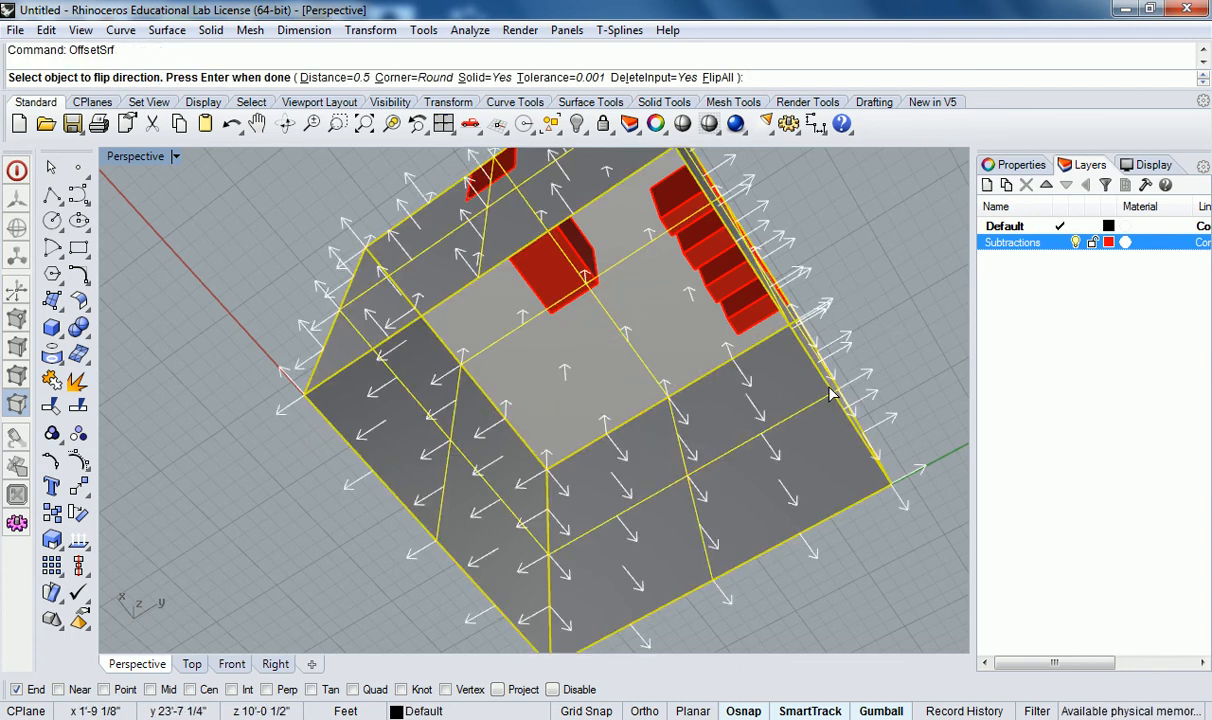
pyautogui.click(718, 77)
pyautogui.press('Return')
pyautogui.moveTo(924, 290); pyautogui.dragTo(700, 346, button='right')
pyautogui.press('Escape')
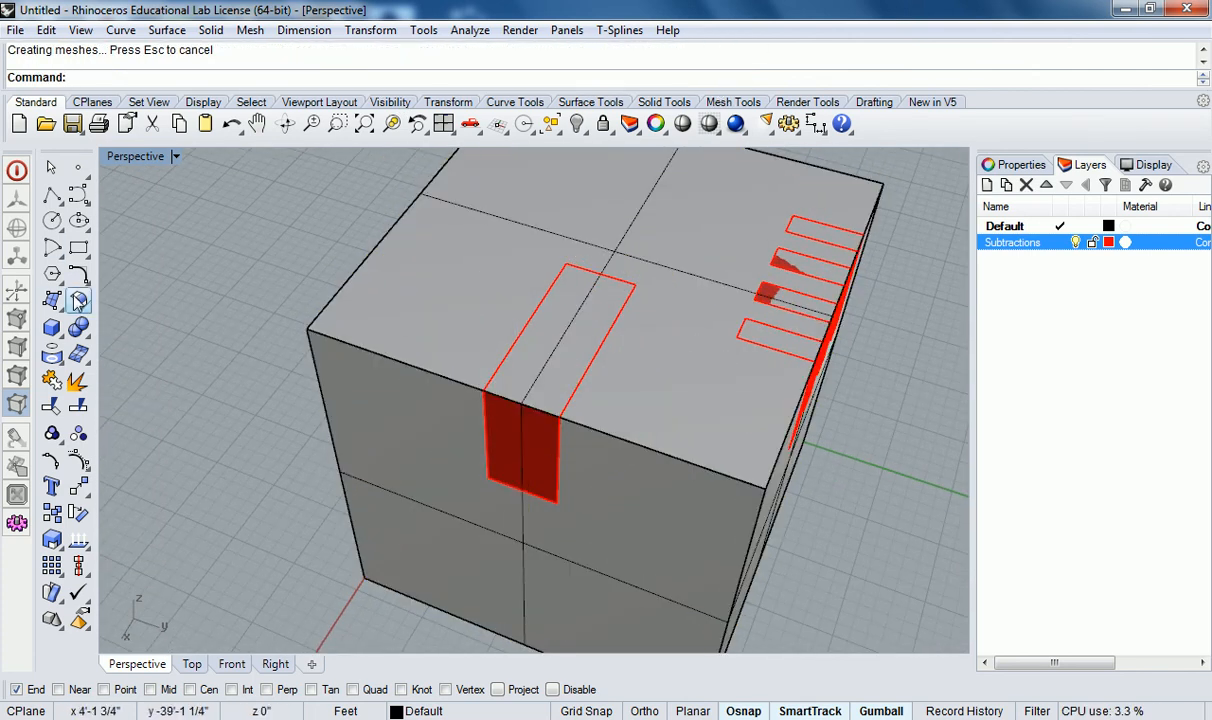
# Subtract the large red box from the thickened box with Boolean Difference.
pyautogui.click(79, 327)
pyautogui.click(133, 337)
pyautogui.click(395, 325)
pyautogui.press('Return')
pyautogui.click(543, 327)
pyautogui.press('Return')
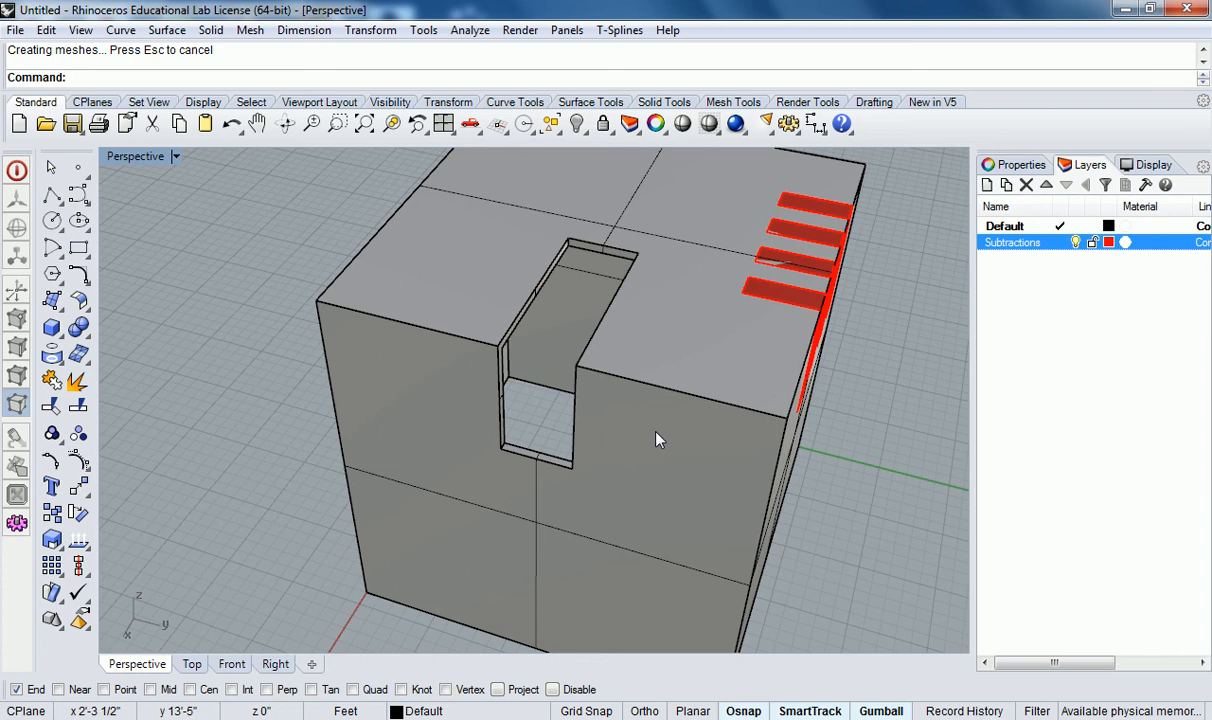
# Start the OffsetSrf command.
pyautogui.write('OffsetSr')
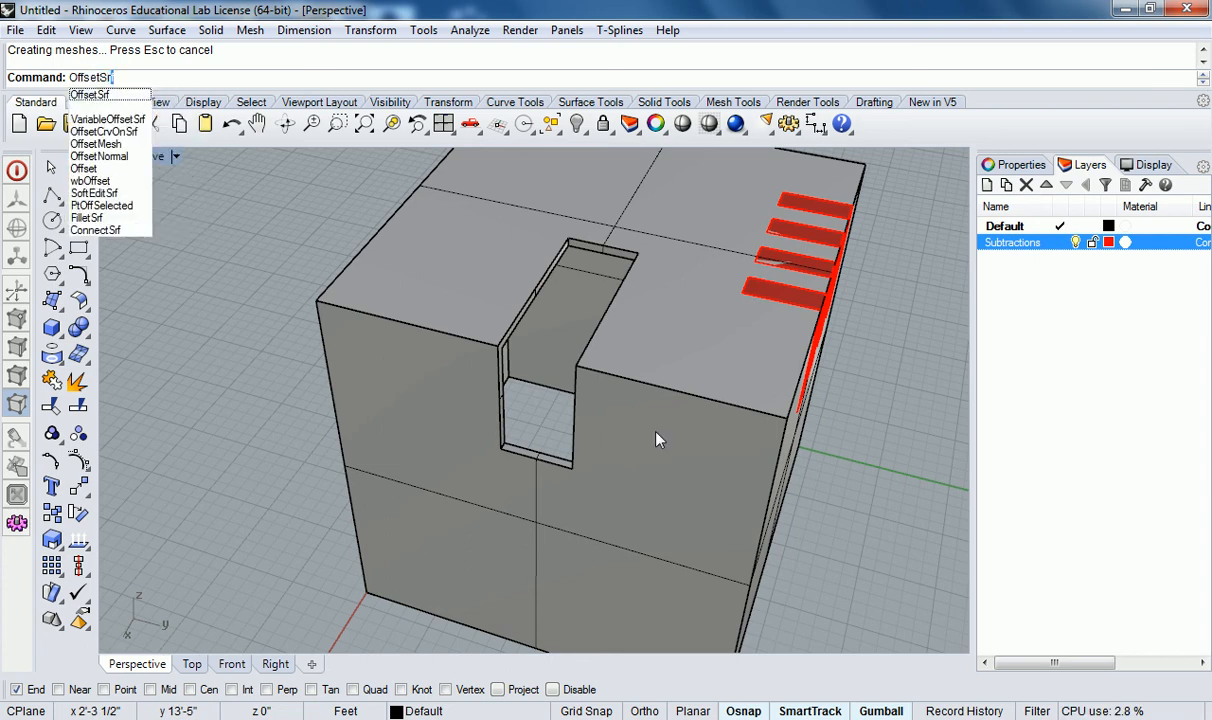